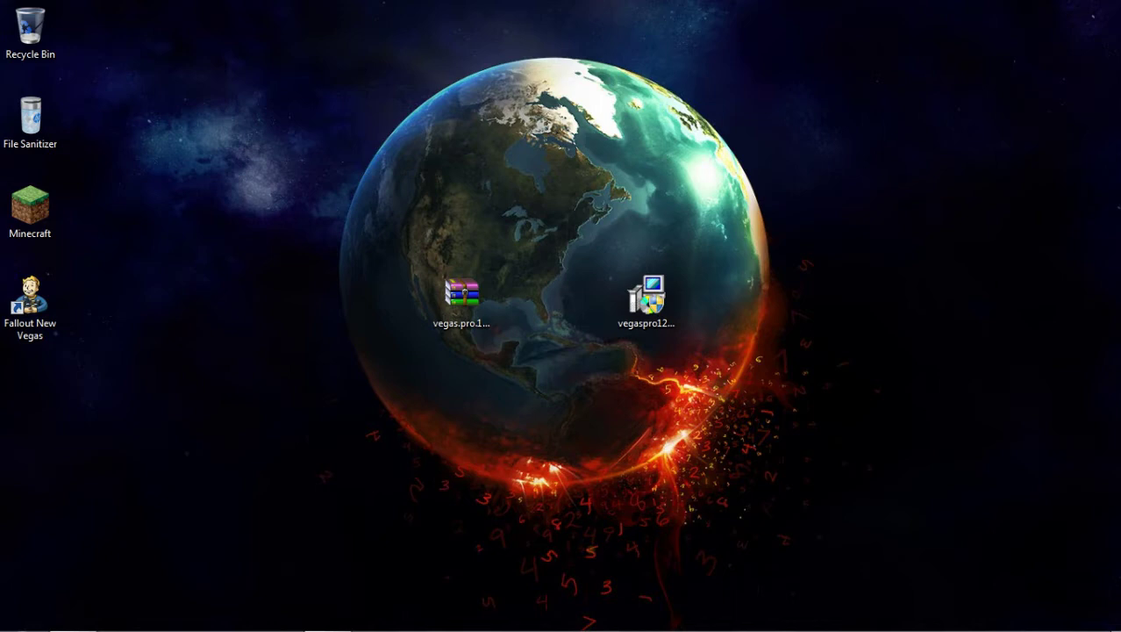
left_click(472, 309)
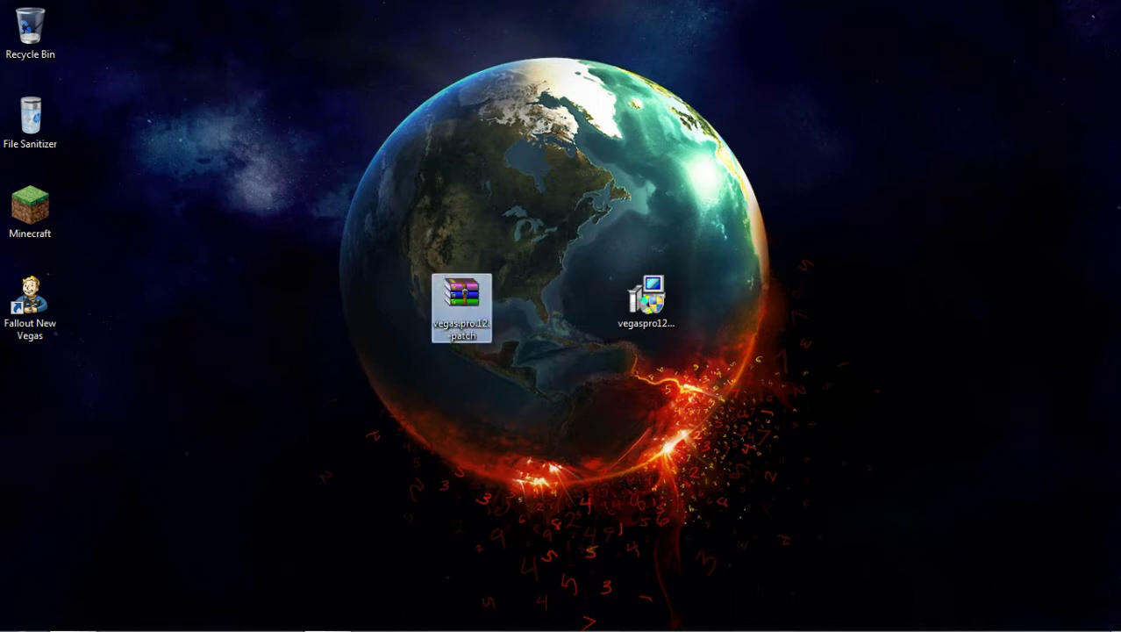
left_click(546, 355)
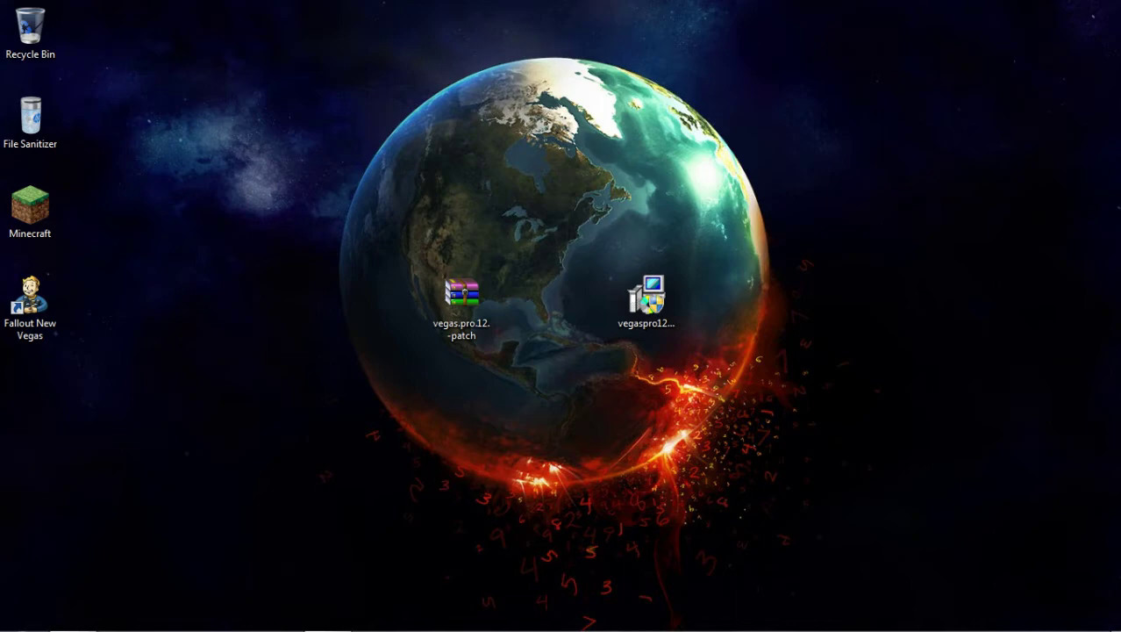
Switch to the browser, view the WinRAR download page and close its tab
left_click(73, 615)
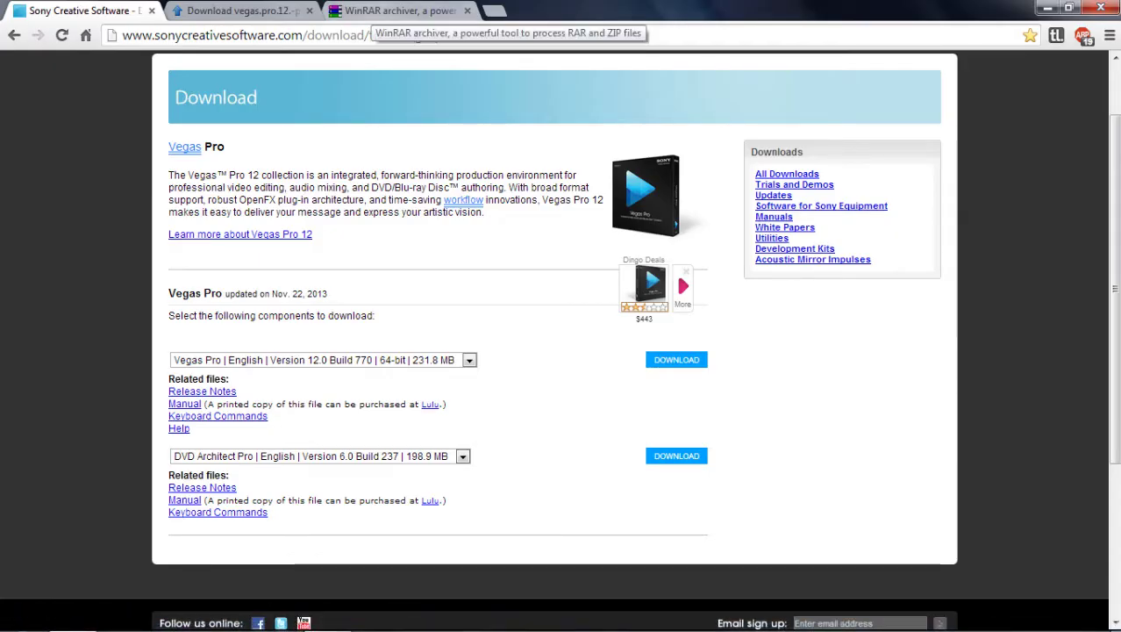
left_click(377, 11)
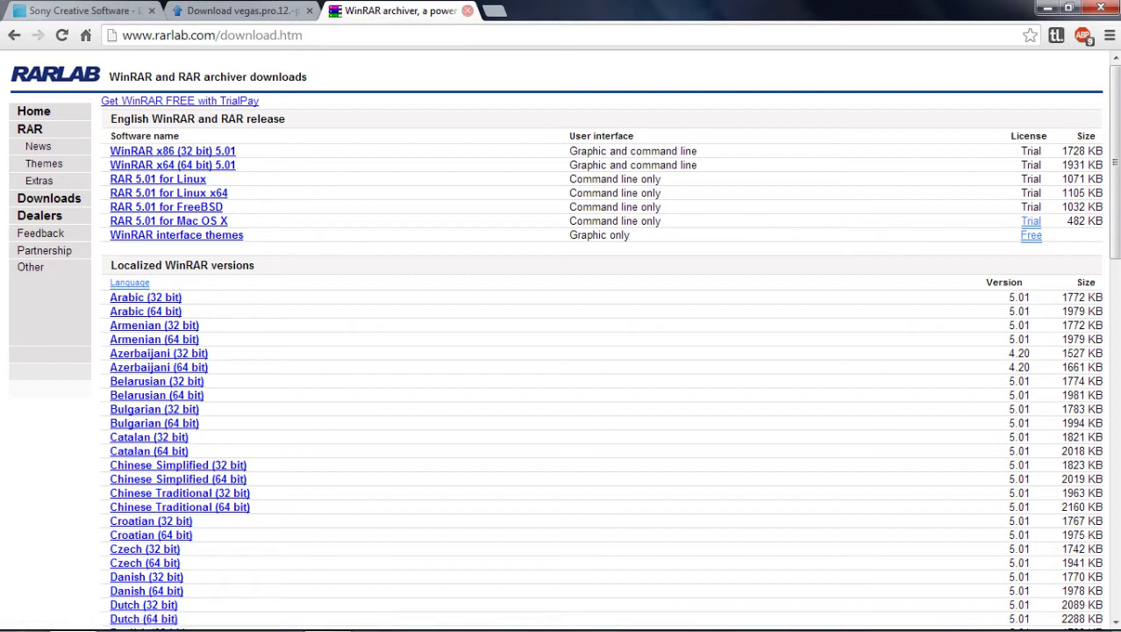
left_click(468, 11)
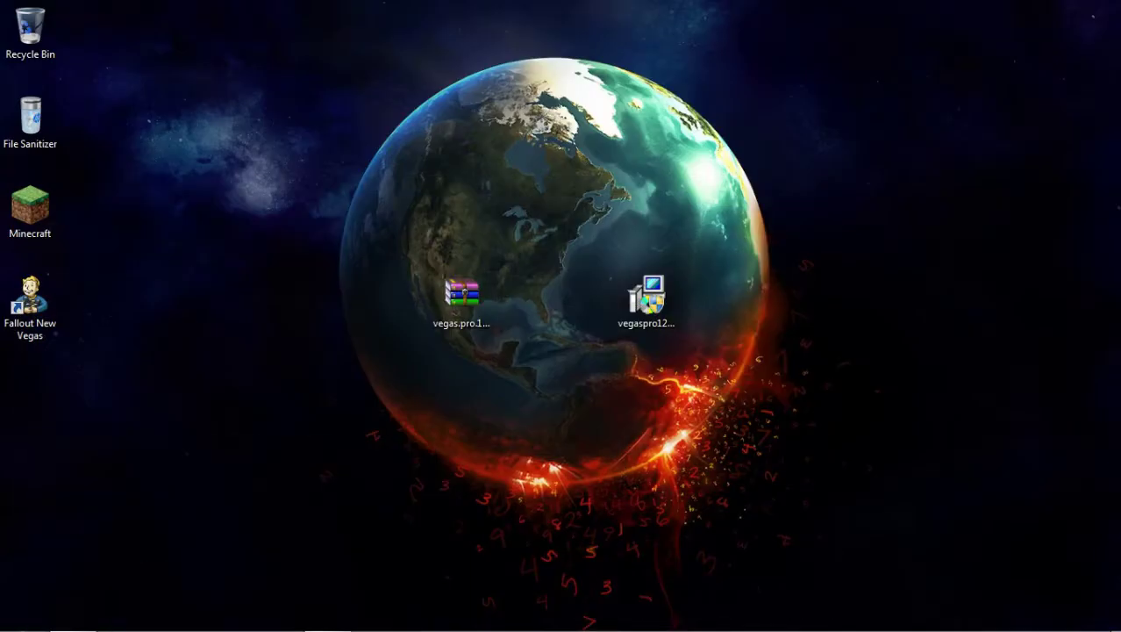
Bring up the Vegas Pro trial download page in the browser and close the survey pop-up
mouse_move(401, 301)
left_mouse_down()
mouse_move(669, 398)
mouse_move(413, 307)
left_mouse_up()
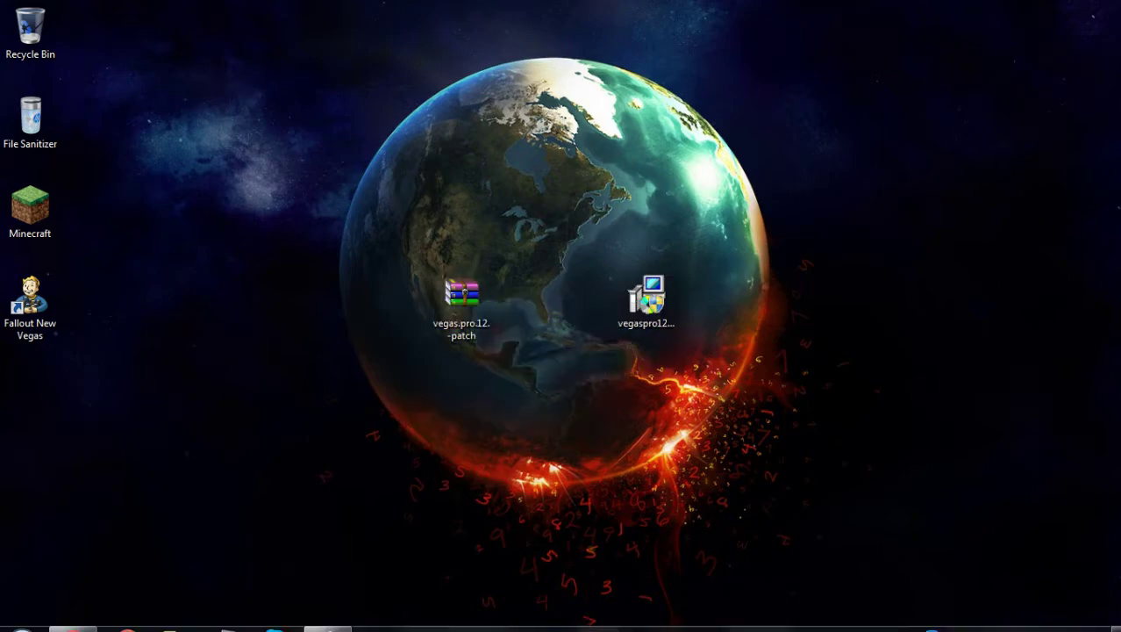
mouse_move(126, 623)
left_click(72, 615)
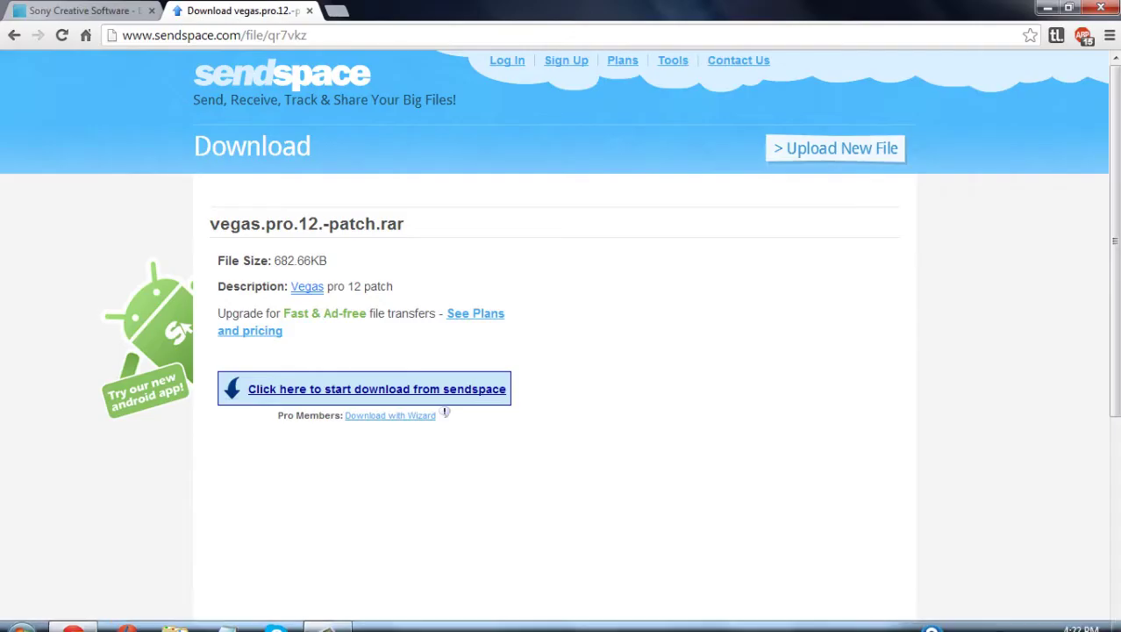
left_click(87, 10)
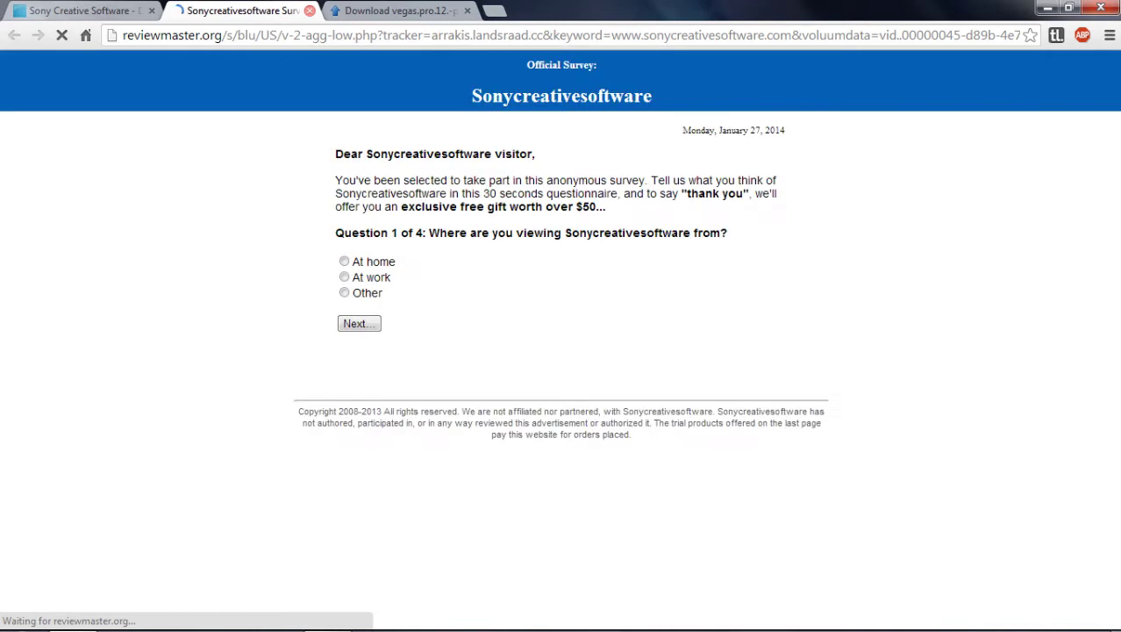
left_click(309, 10)
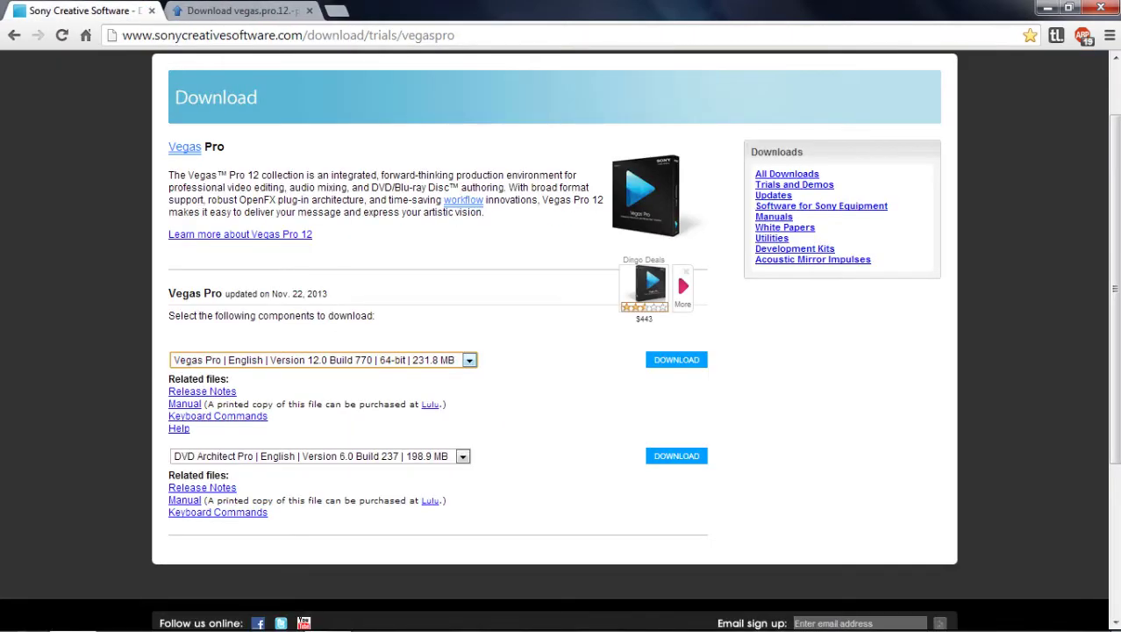
Look through the language versions offered for the Vegas Pro 12.0 download and close the page
left_click(470, 360)
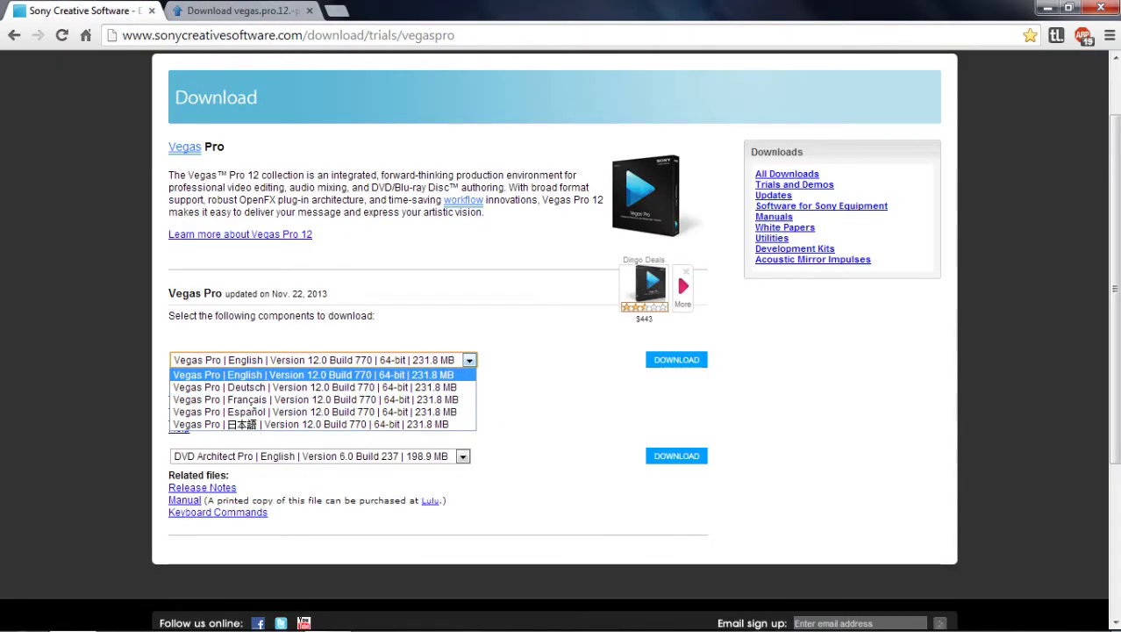
left_click(470, 359)
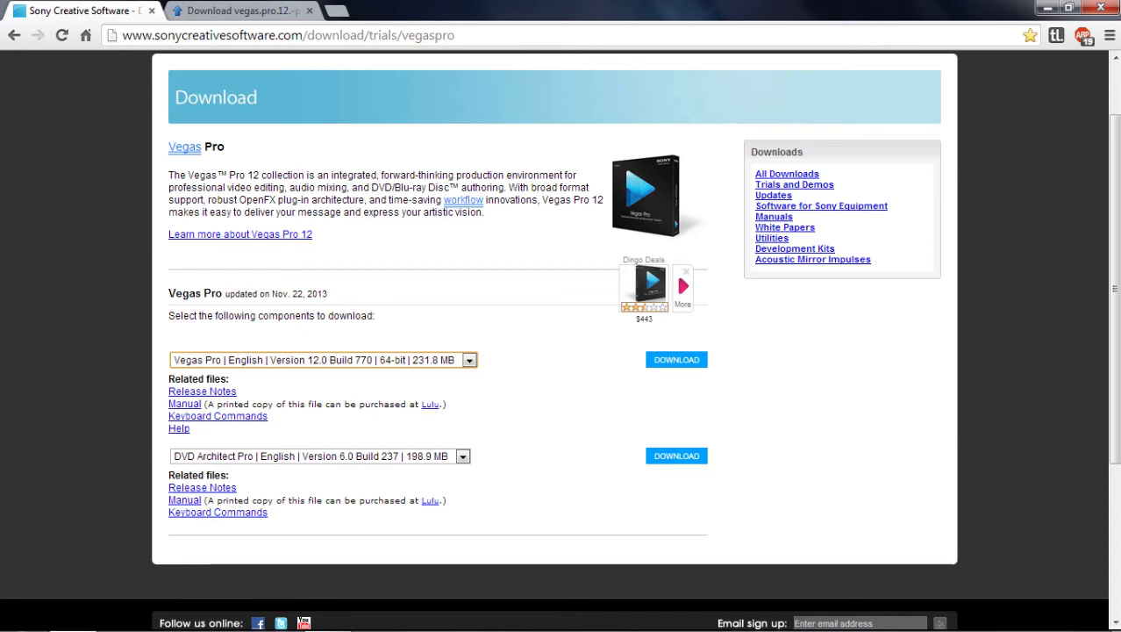
scroll(560, 340, "up", 1)
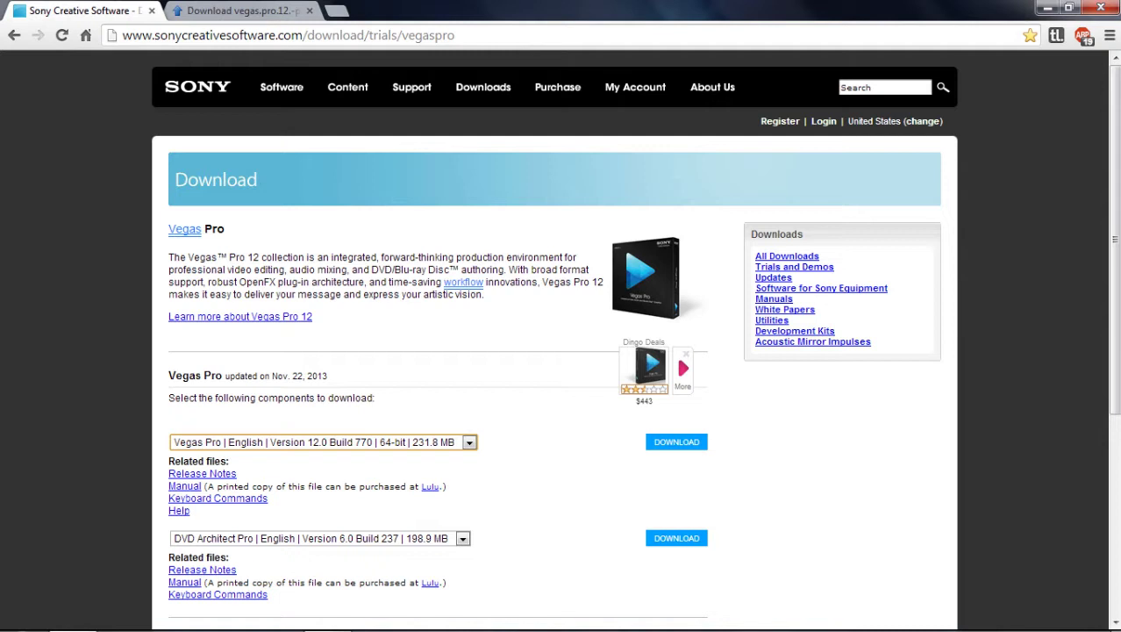
left_click(151, 11)
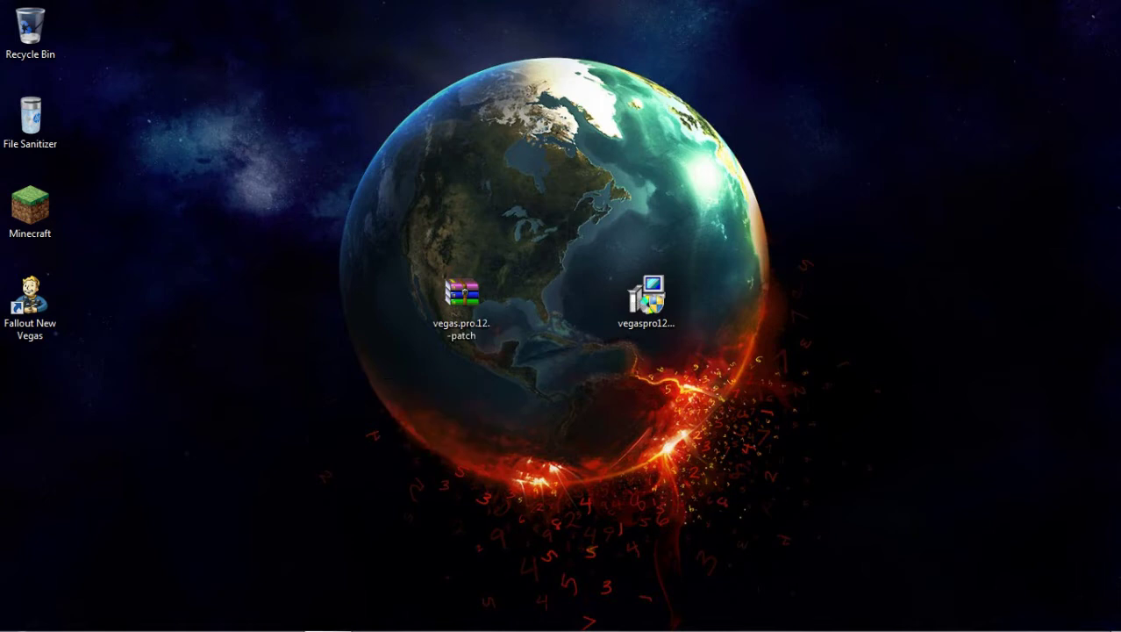
left_click_drag(463, 296, 467, 266)
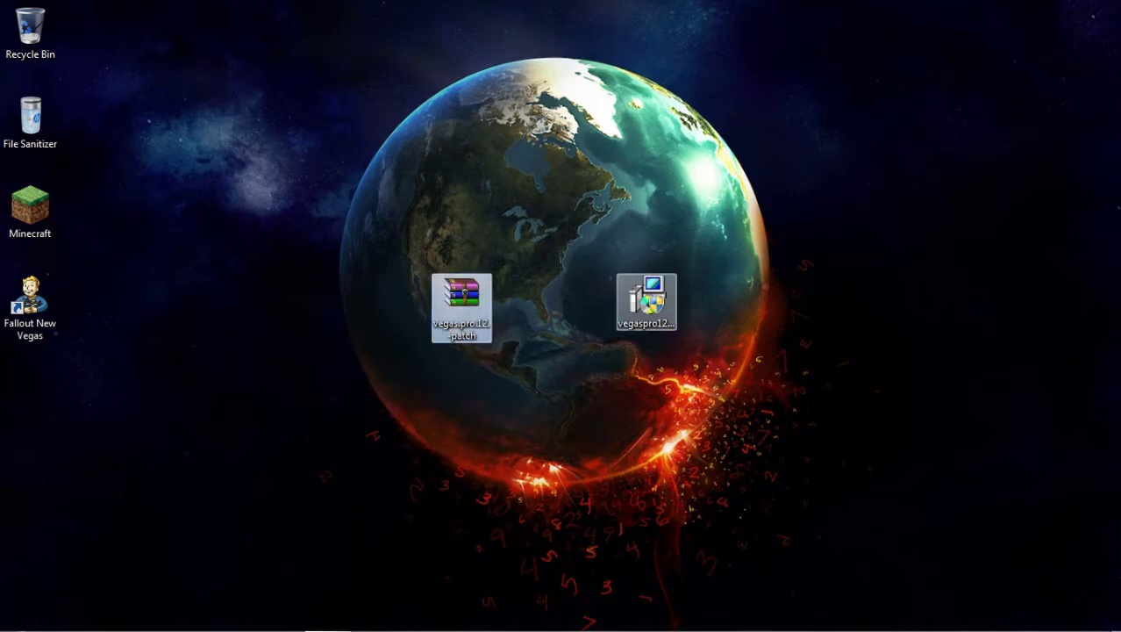
left_click_drag(647, 300, 634, 288)
left_click_drag(463, 298, 486, 288)
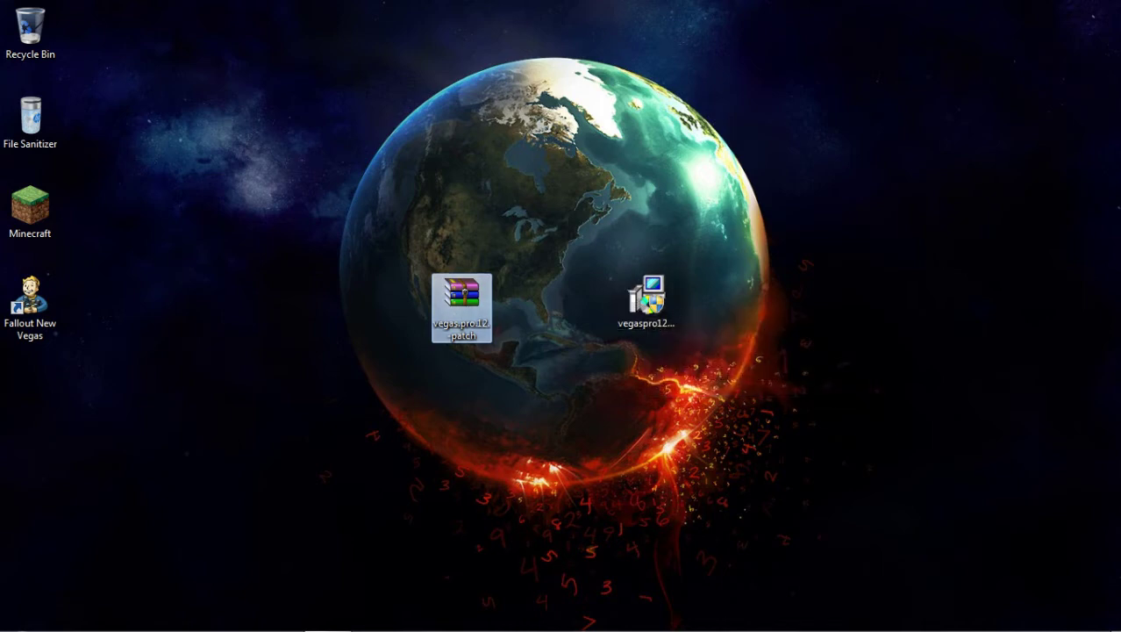
left_click(553, 307)
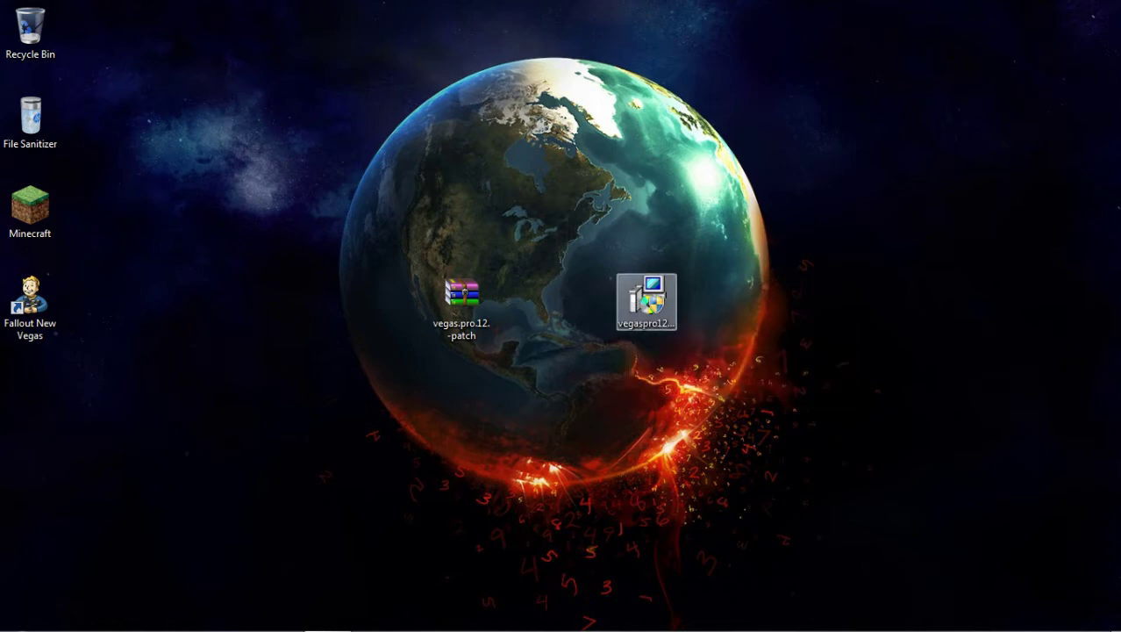
Launch the Vegas Pro 12 installer from the desktop and continue with English as the installation language
left_click(647, 305)
left_click(562, 316)
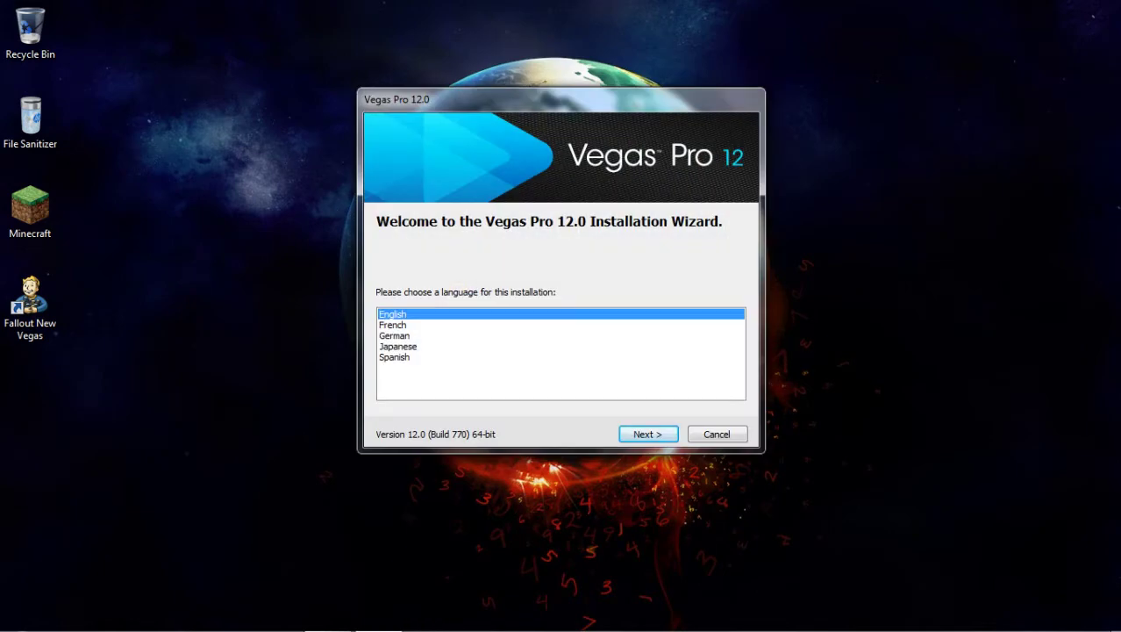
key("Return")
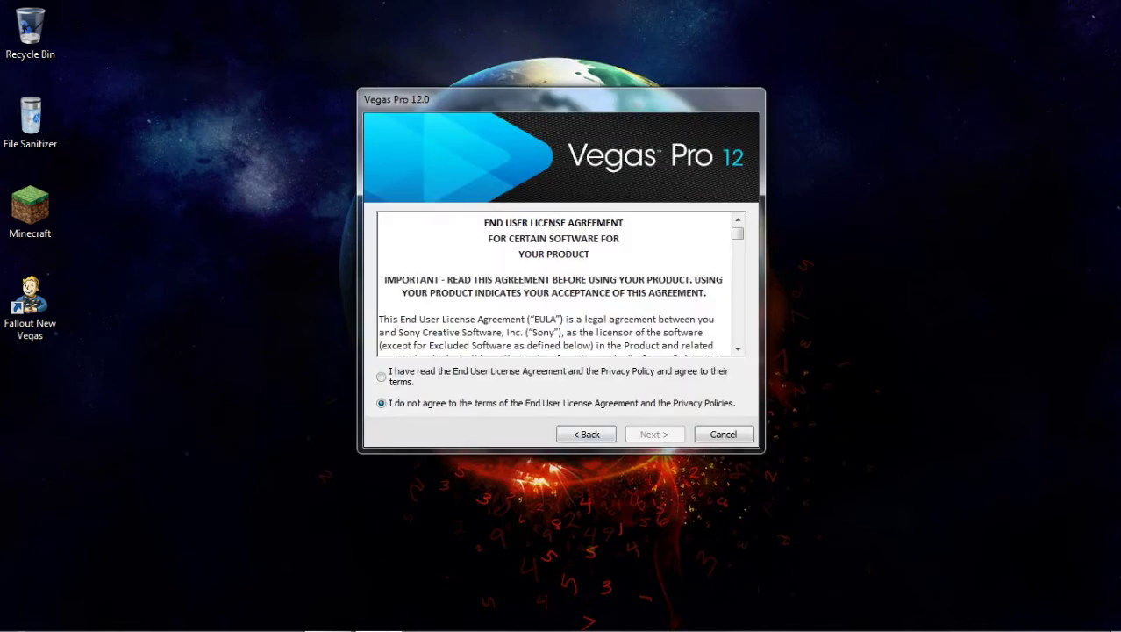
Accept the End User License Agreement and Privacy Policy and continue the installation
mouse_move(738, 233)
left_mouse_down()
mouse_move(738, 335)
mouse_move(738, 234)
left_mouse_up()
left_click(381, 377)
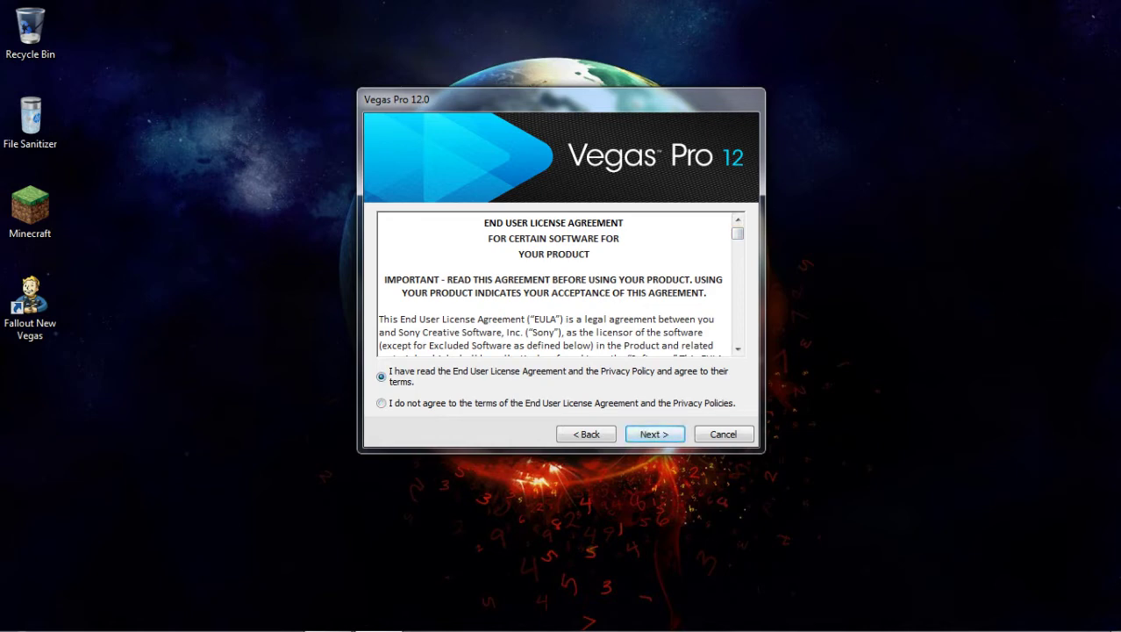
left_click(674, 431)
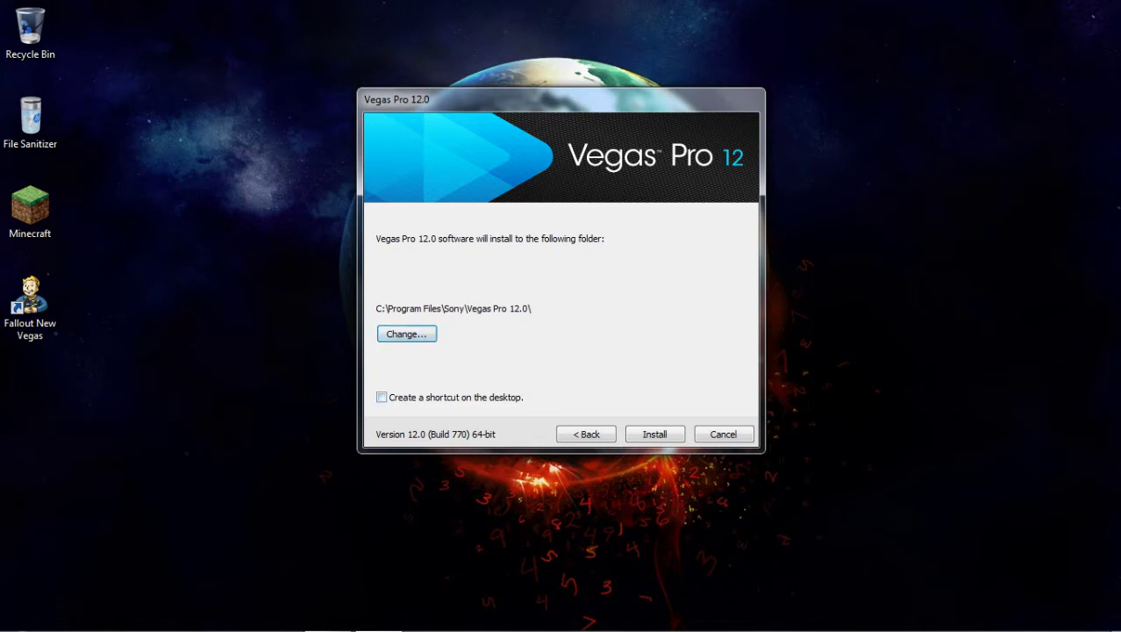
Enable creating a desktop shortcut and install Vegas Pro 12.0 to the default folder
left_click(382, 397)
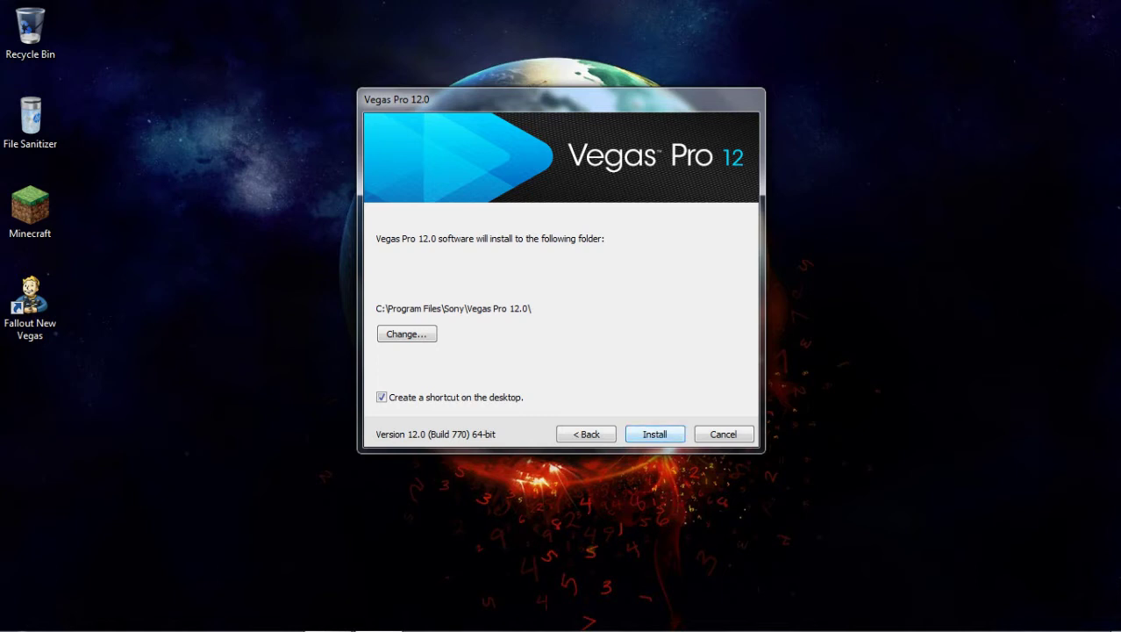
key("Return")
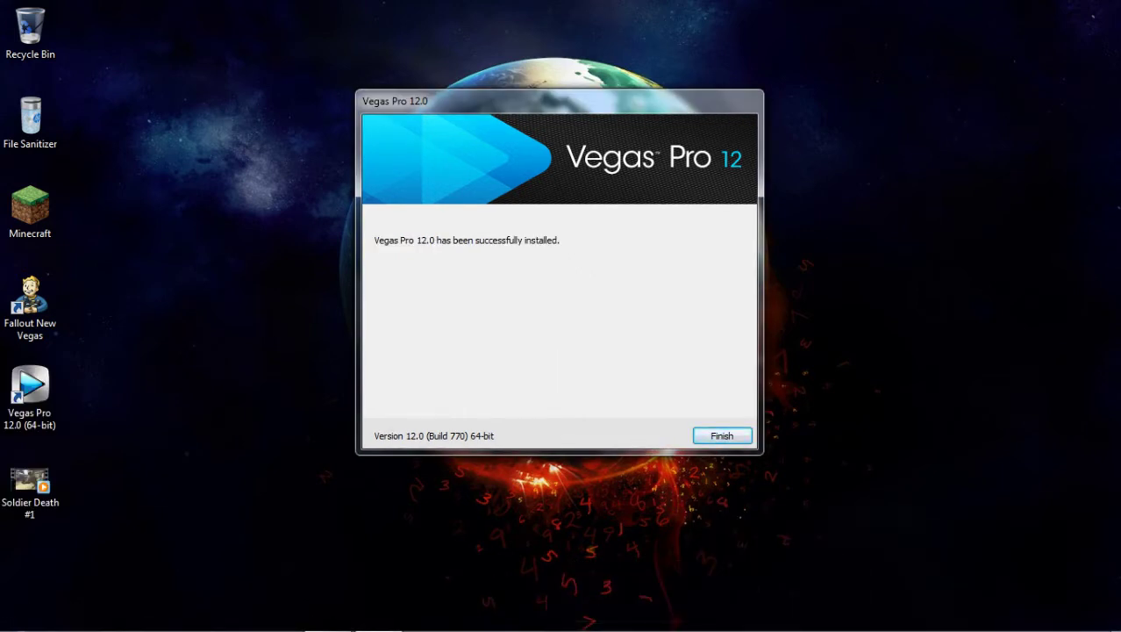
Finish and close the Vegas Pro 12.0 installation wizard
left_click_drag(562, 101, 561, 95)
left_click(31, 395)
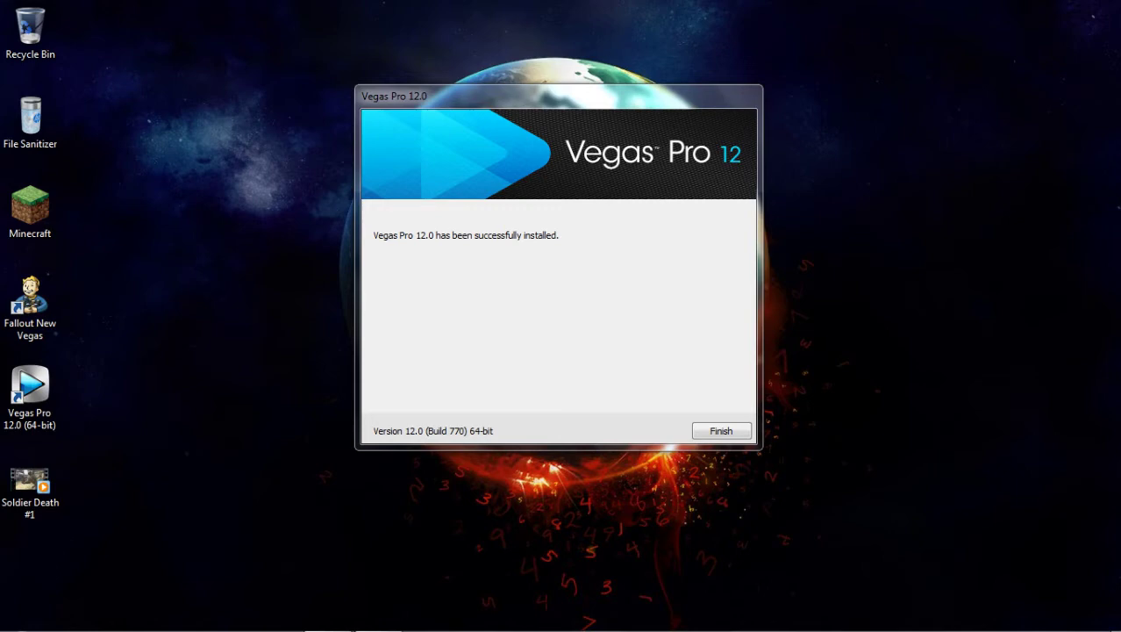
left_click_drag(561, 97, 554, 88)
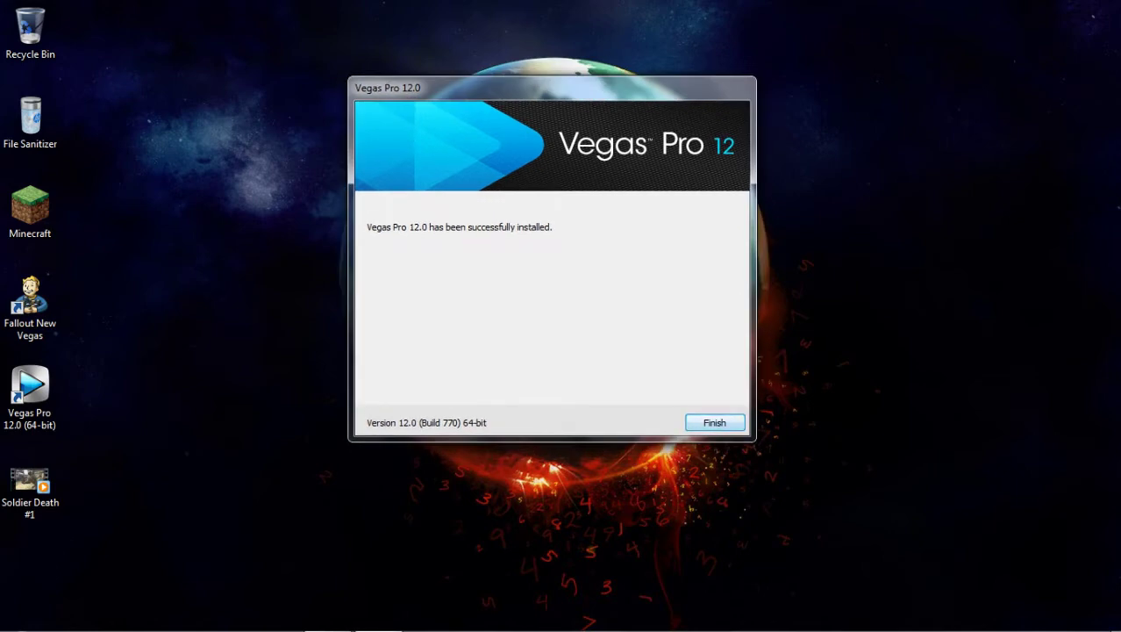
key("Return")
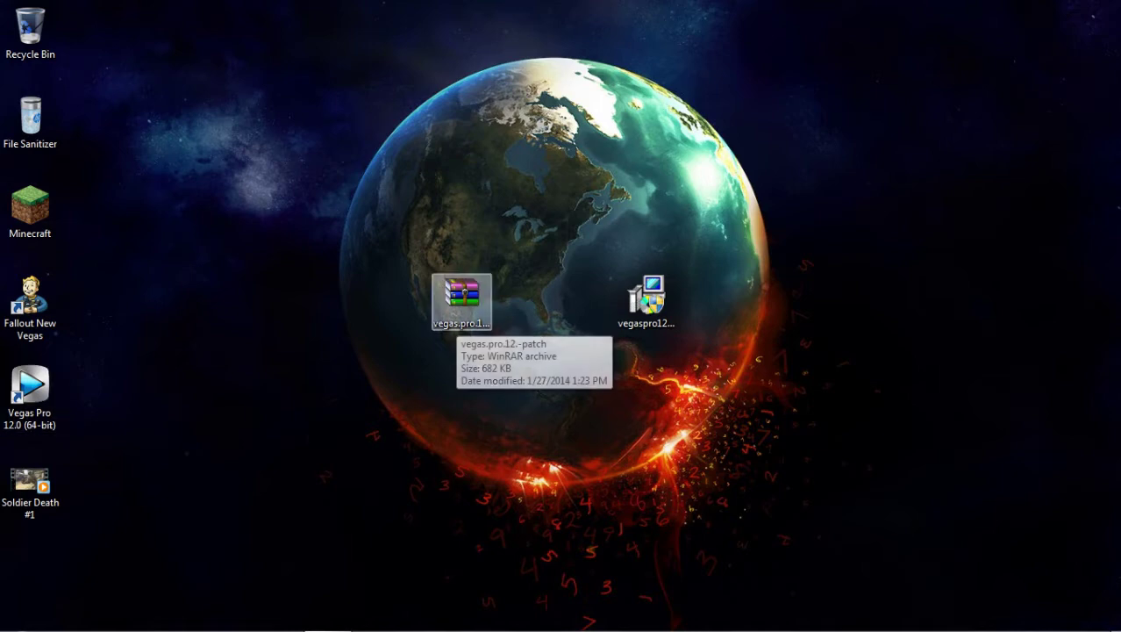
Open the vegas.pro.12.-patch archive from the desktop and run the Sony Vegas Pro application inside it
double_click(462, 299)
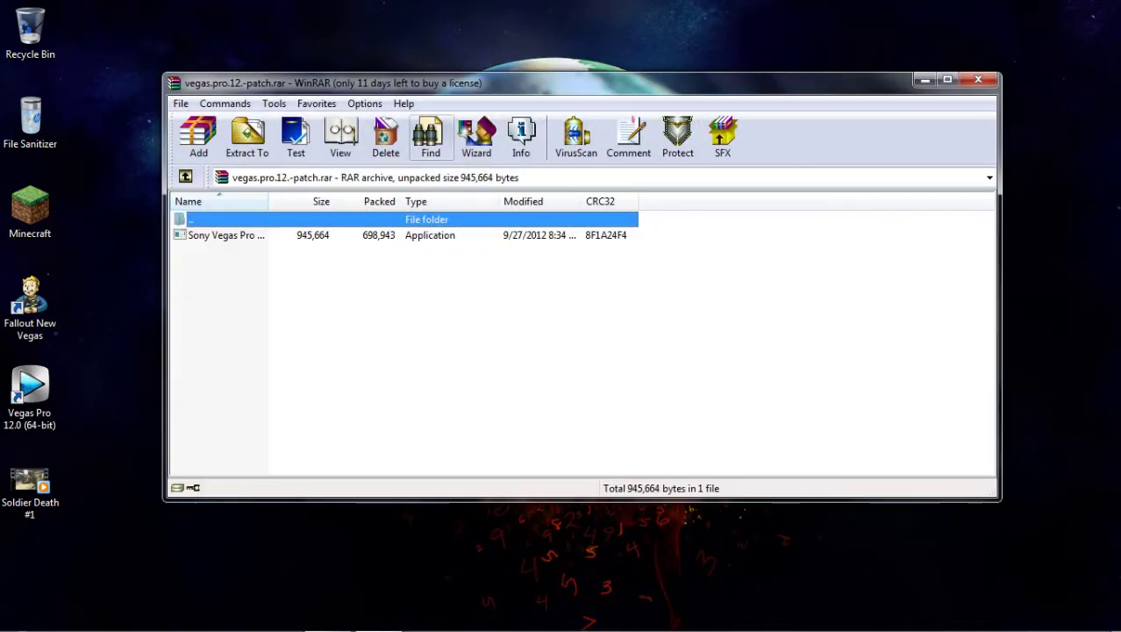
left_click_drag(432, 84, 457, 67)
left_click(252, 220)
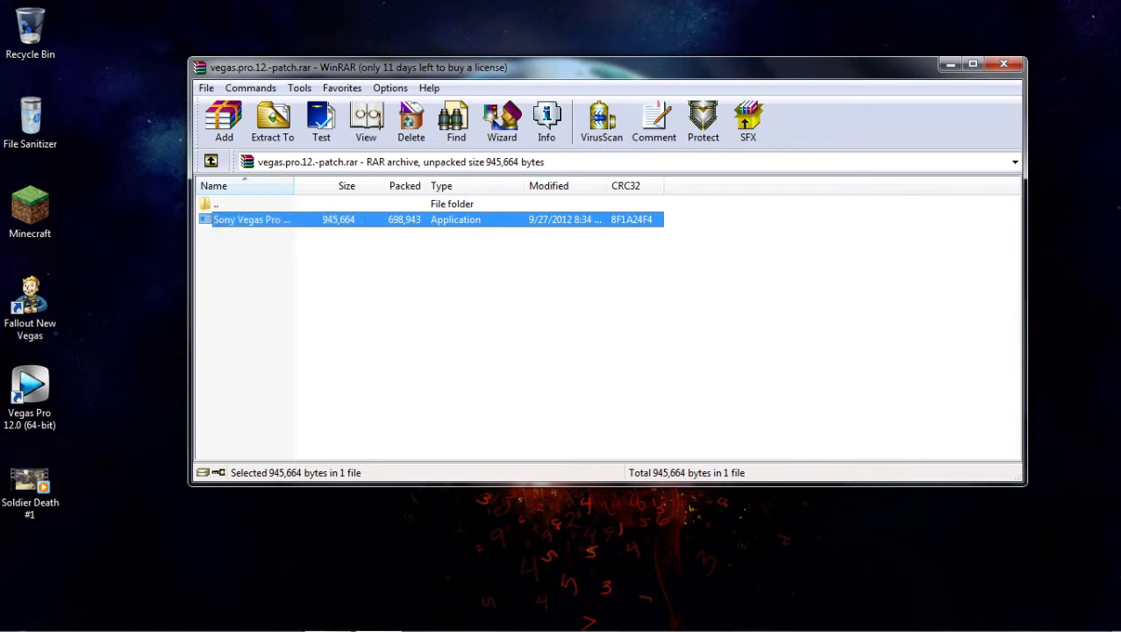
double_click(252, 219)
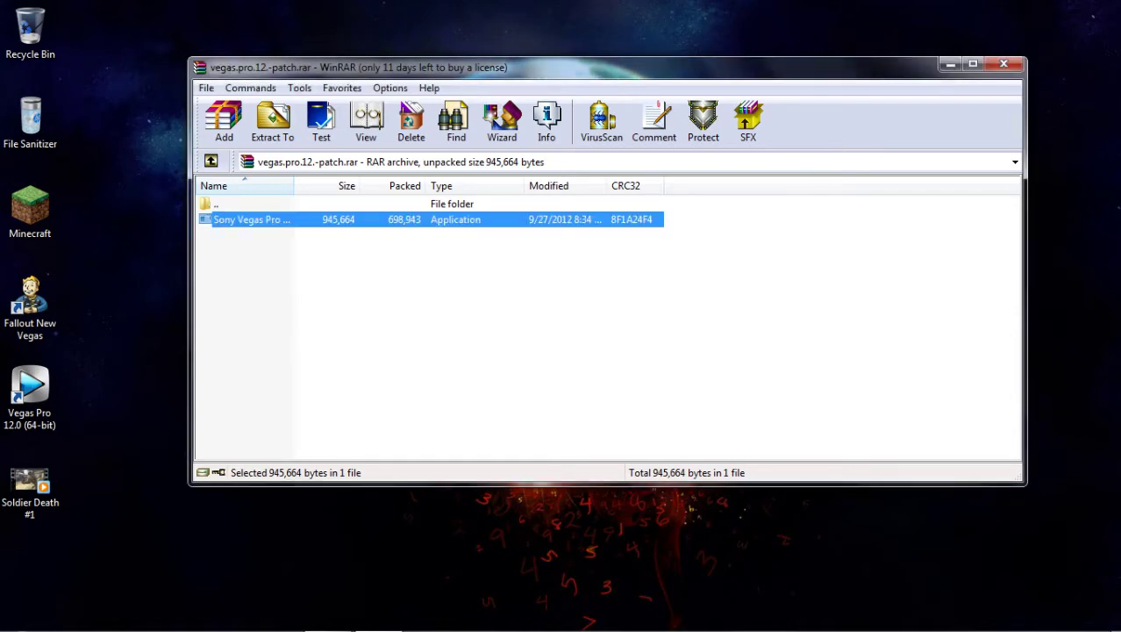
Lower the Vegas Pro 12 patcher's volume to zero in the Volume Mixer and close the mixer
left_click(1040, 616)
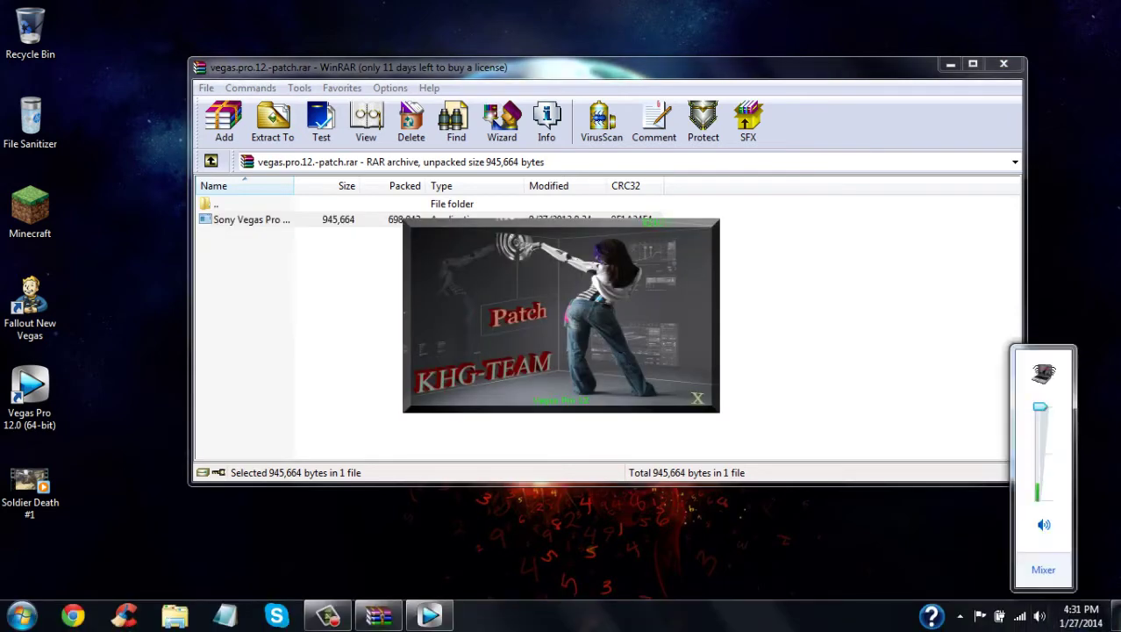
left_click(1043, 567)
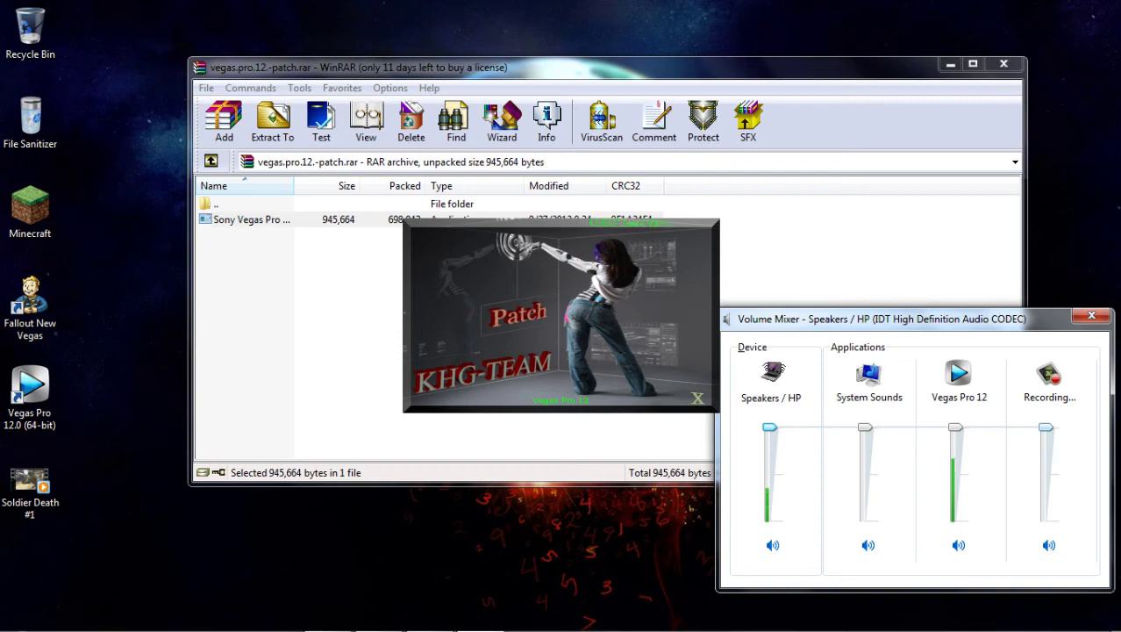
left_click_drag(956, 427, 955, 466)
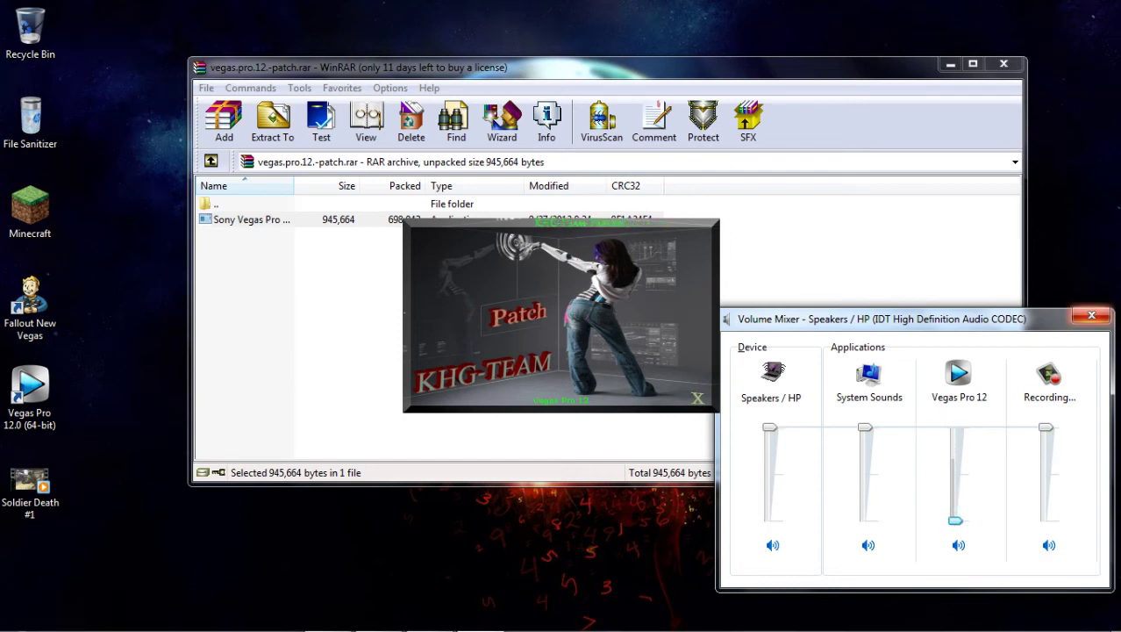
left_click(1092, 315)
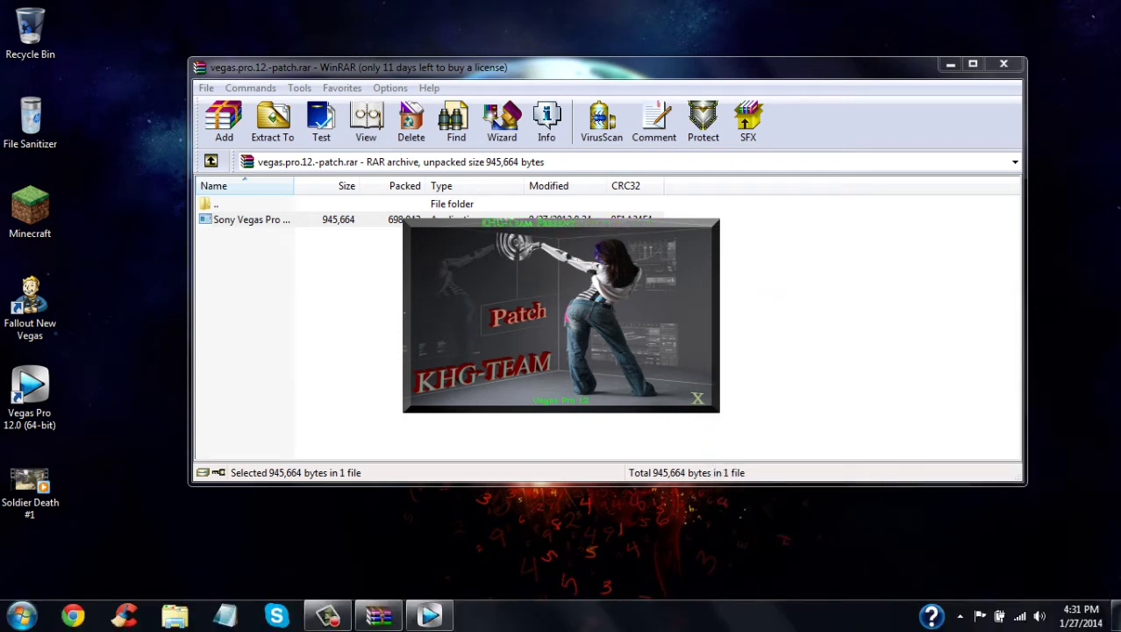
Close the archive window, then apply the Vegas Pro 12 patch and exit the patcher
left_click(1004, 64)
left_click_drag(562, 314, 553, 255)
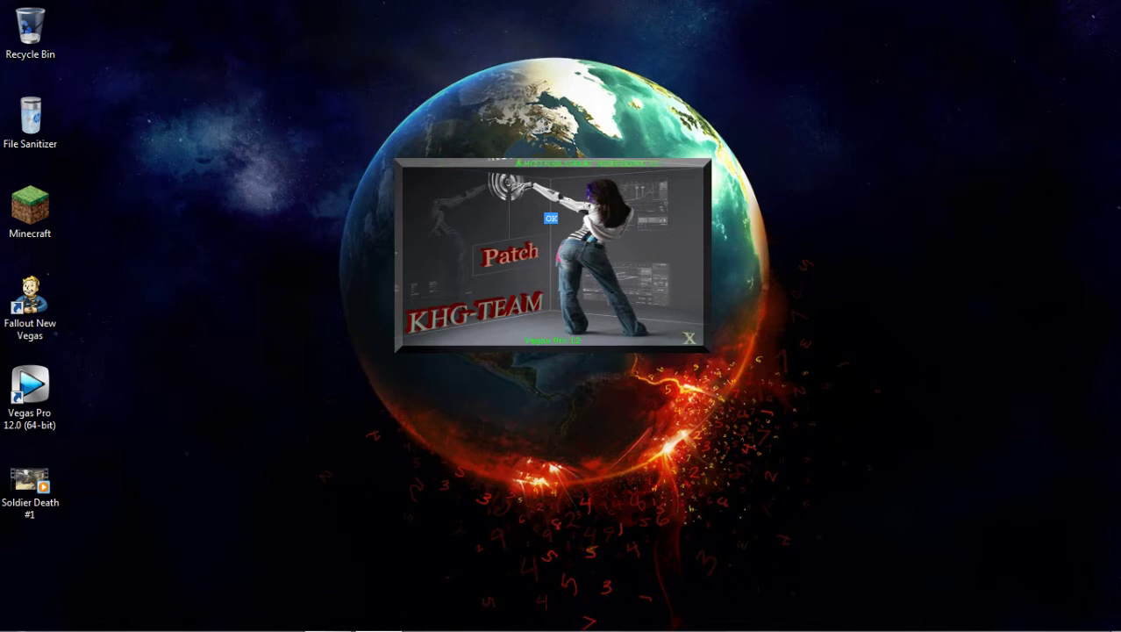
left_click(690, 338)
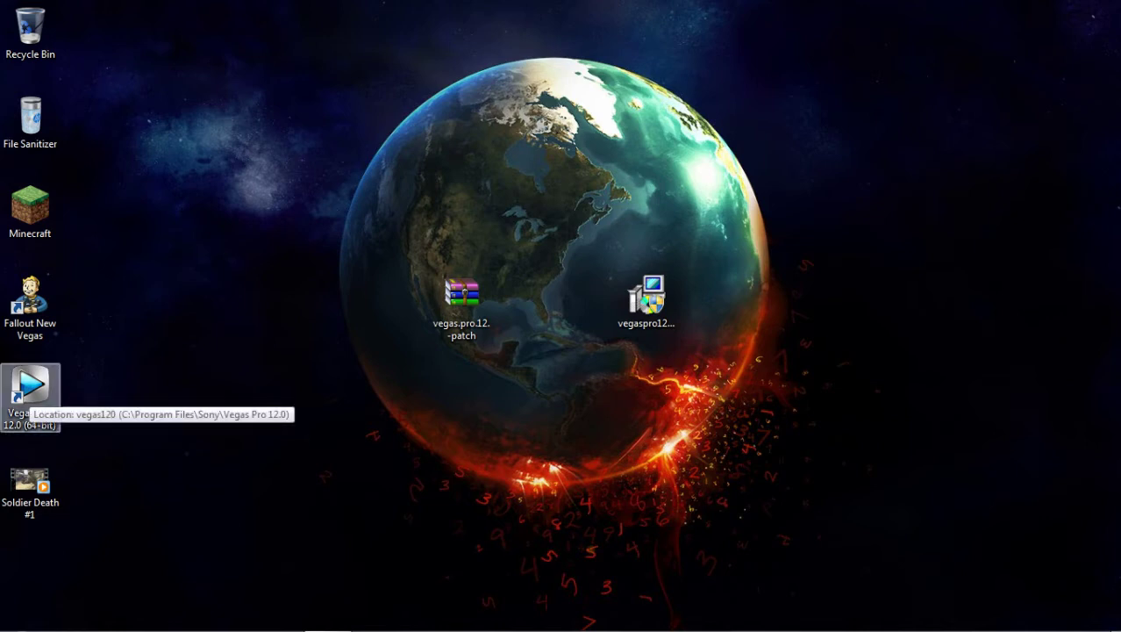
Browse to the Vegas Pro 12.0 folder at C:\Program Files\Sony
left_click(21, 615)
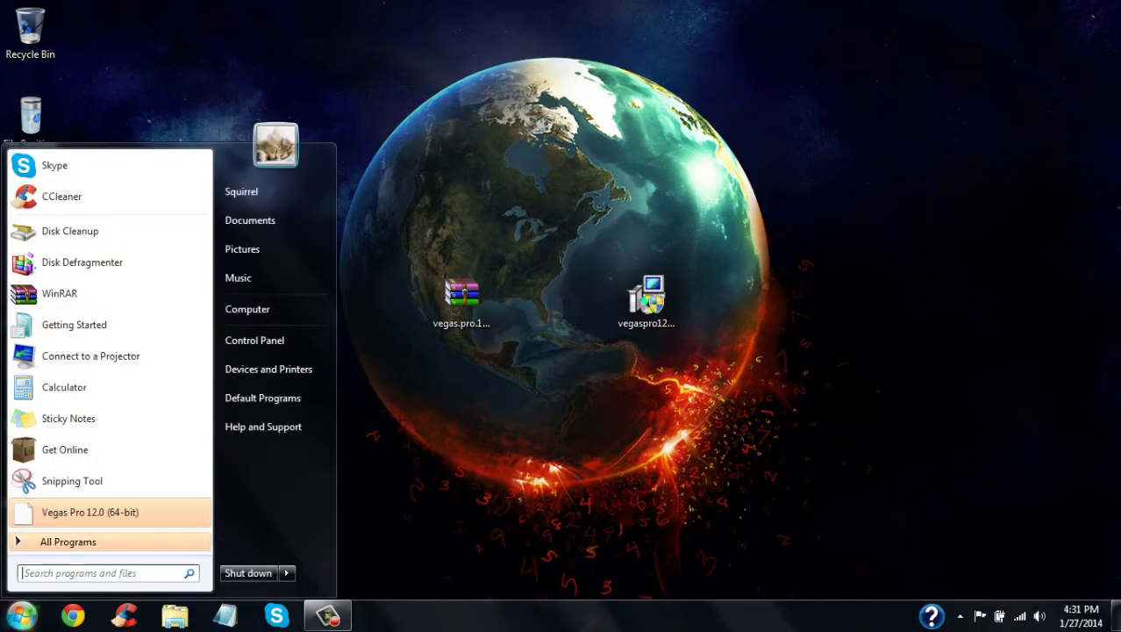
left_click(247, 309)
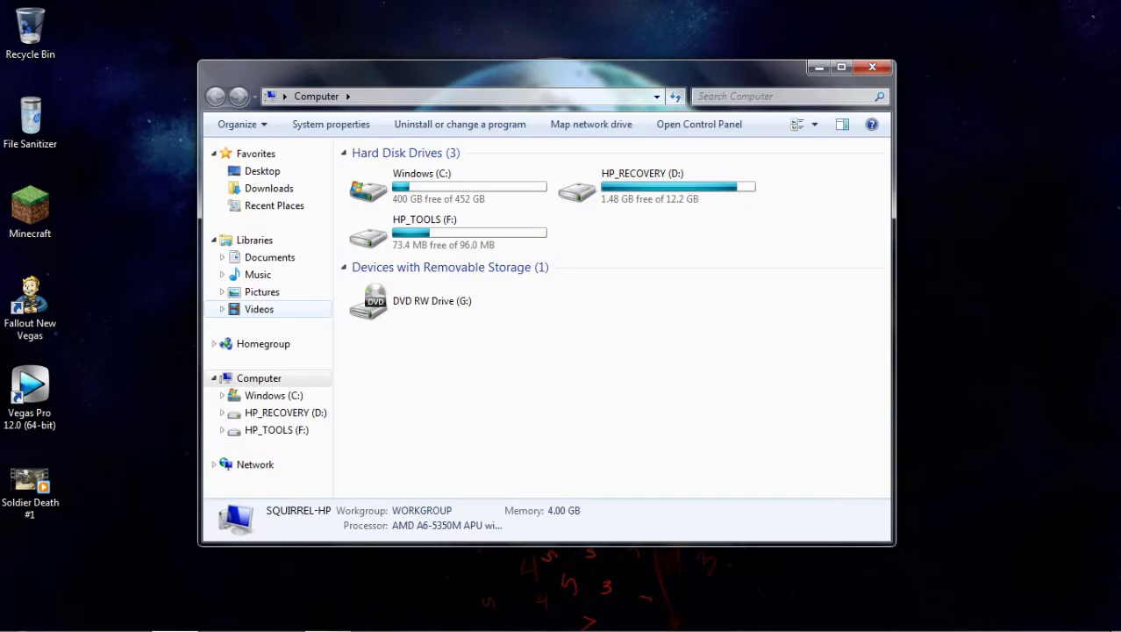
double_click(413, 200)
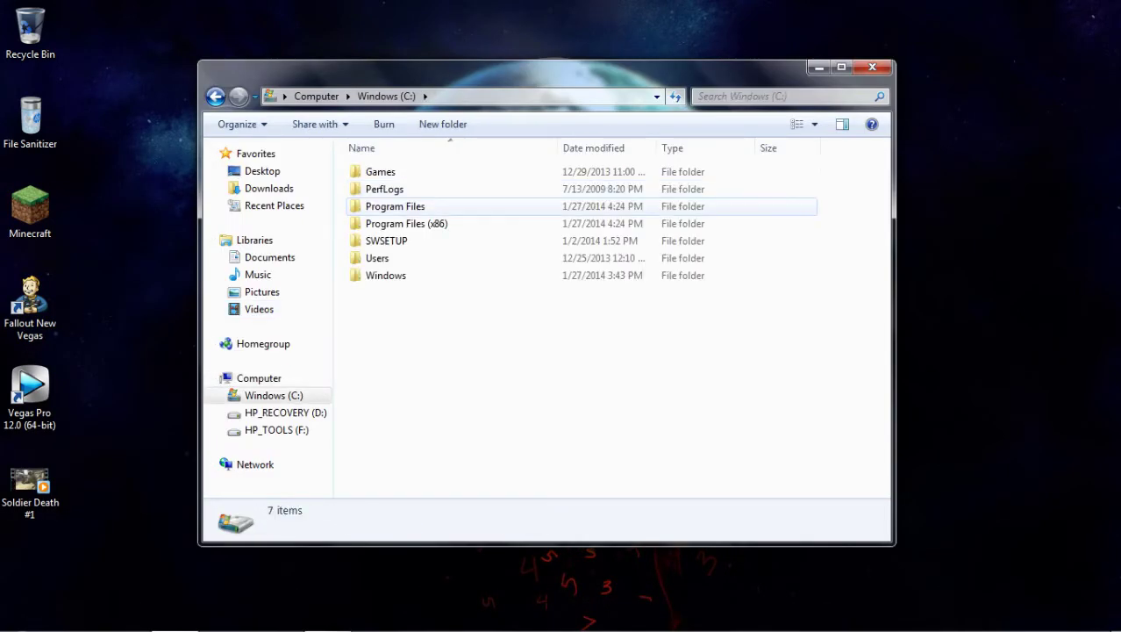
double_click(395, 207)
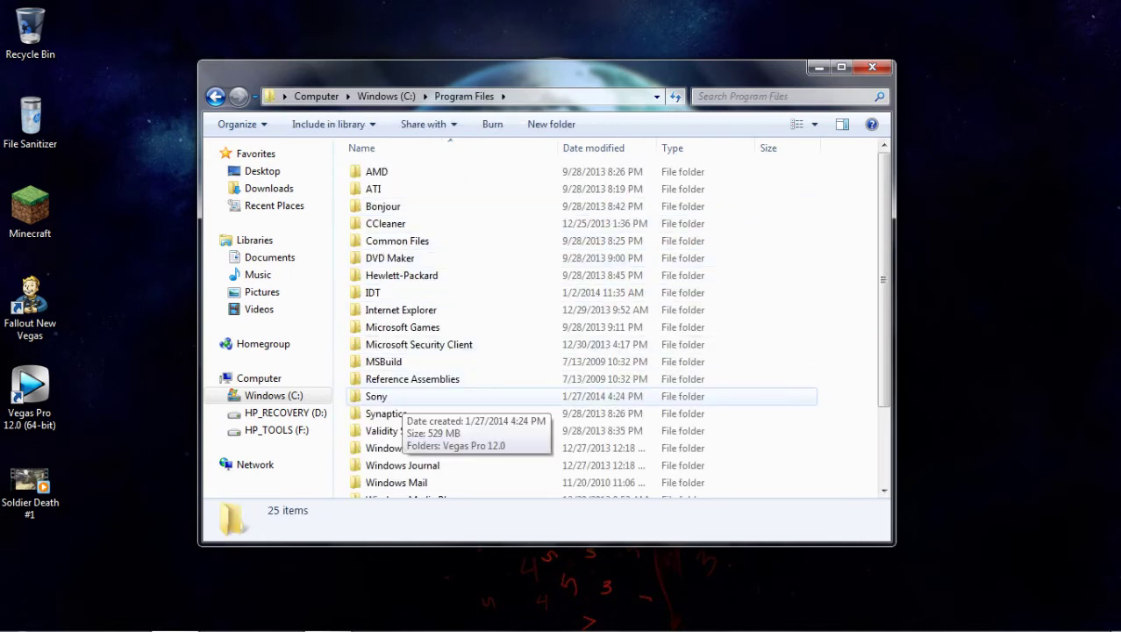
double_click(381, 397)
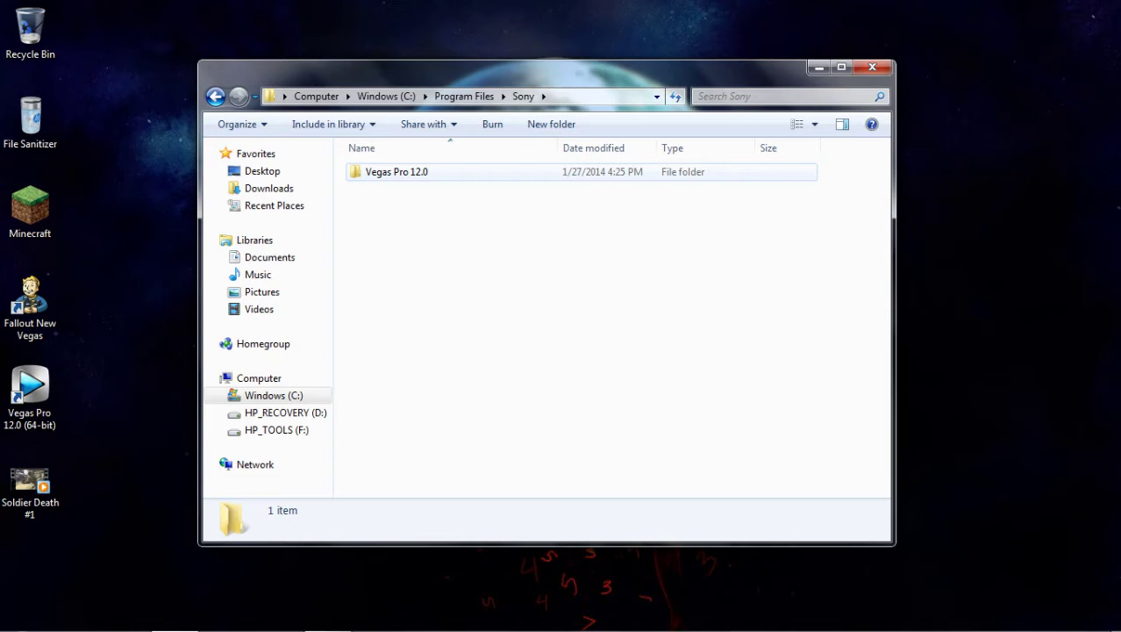
double_click(396, 172)
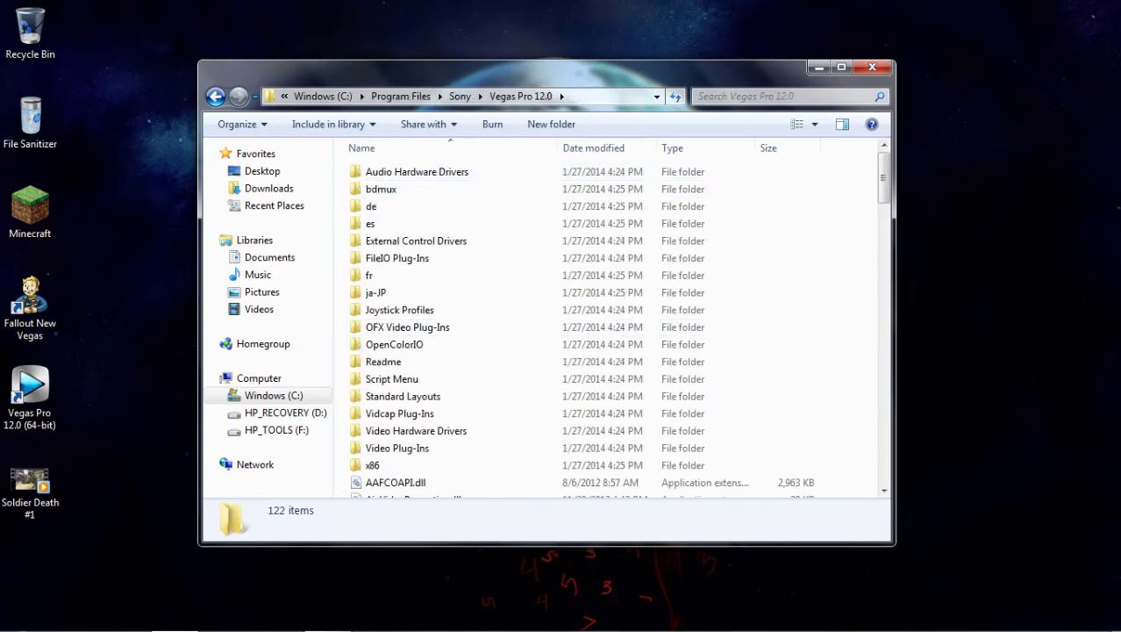
Launch the vegas120 application from the Vegas Pro 12.0 folder and close the folder window
scroll(606, 325, "down", 20)
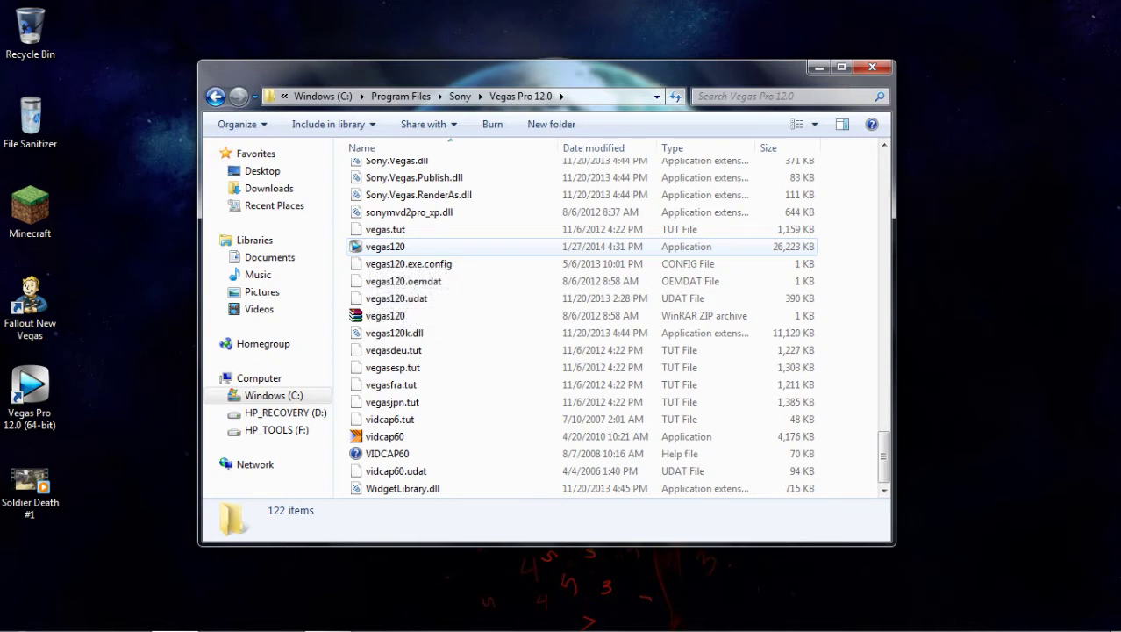
double_click(385, 247)
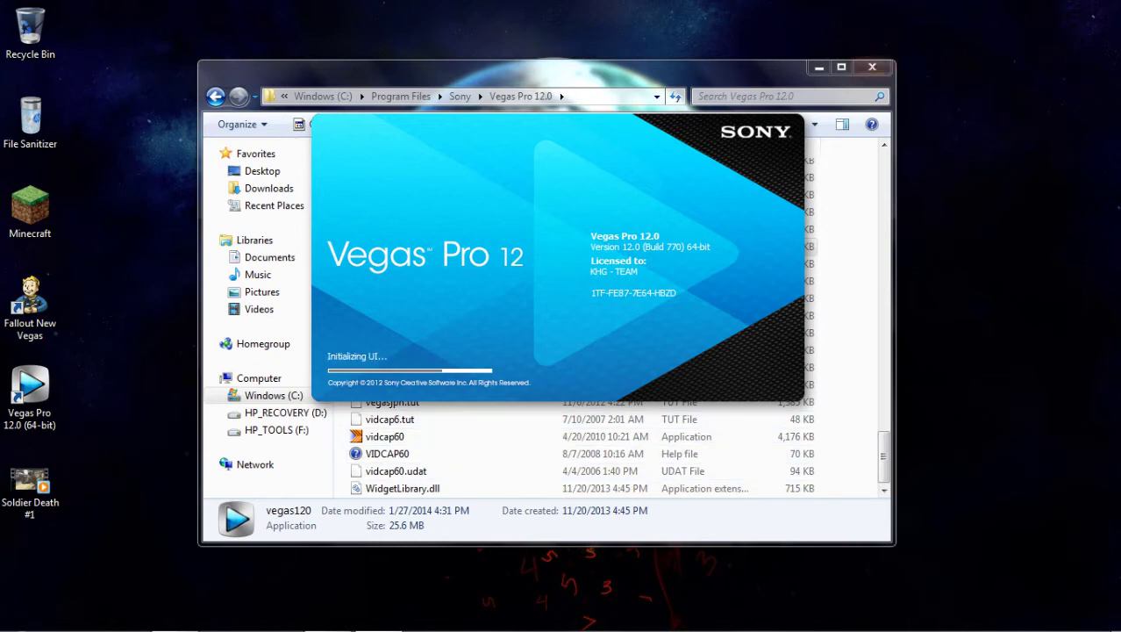
left_click(872, 67)
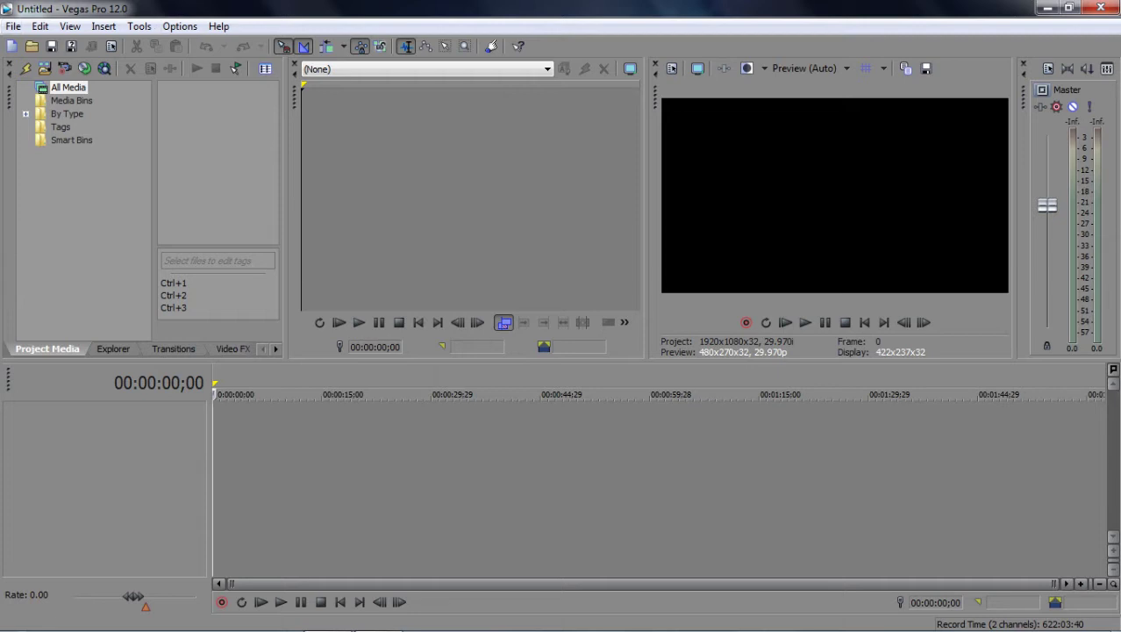
left_click(13, 26)
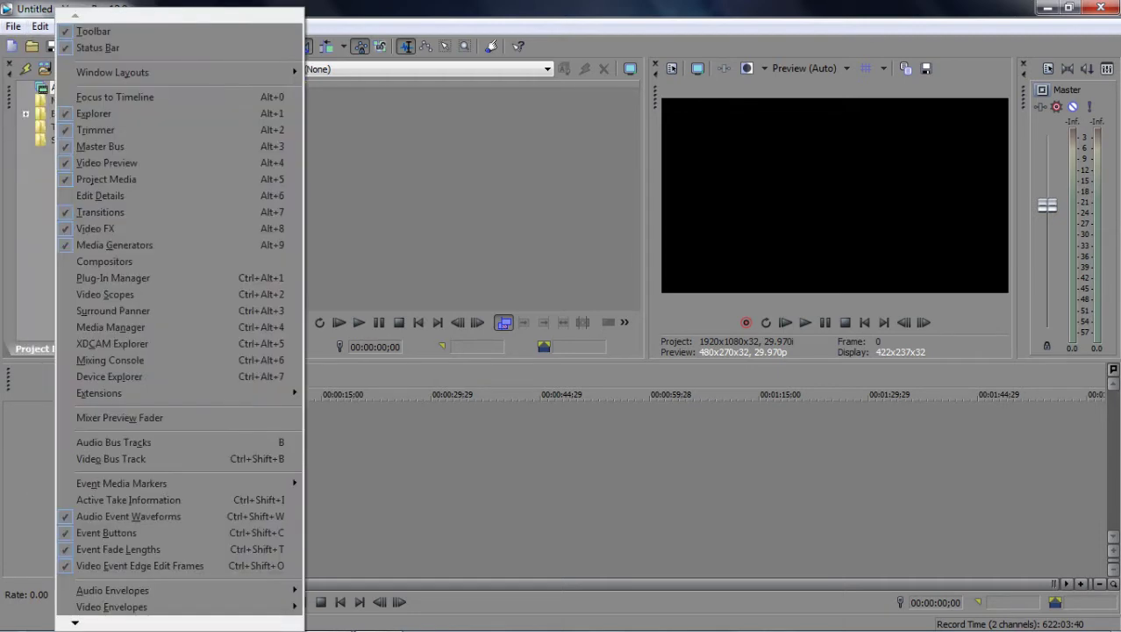
left_click(70, 26)
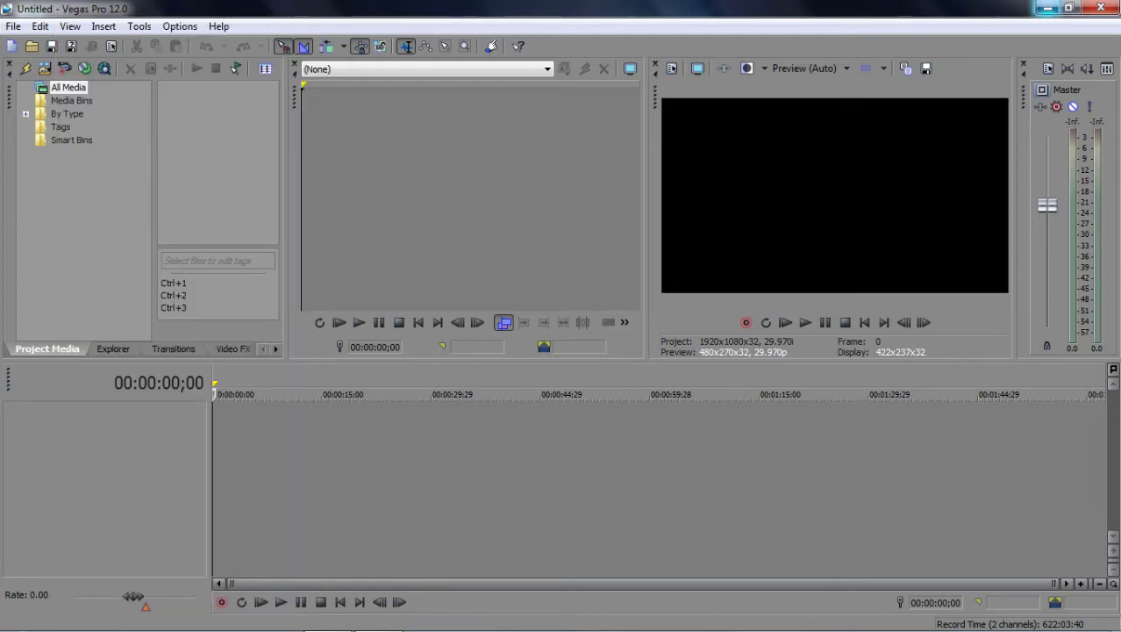
Add the Soldier Death #1 video from the desktop to the start of the timeline, matching the project video settings to it
left_click(1048, 8)
left_click(30, 486)
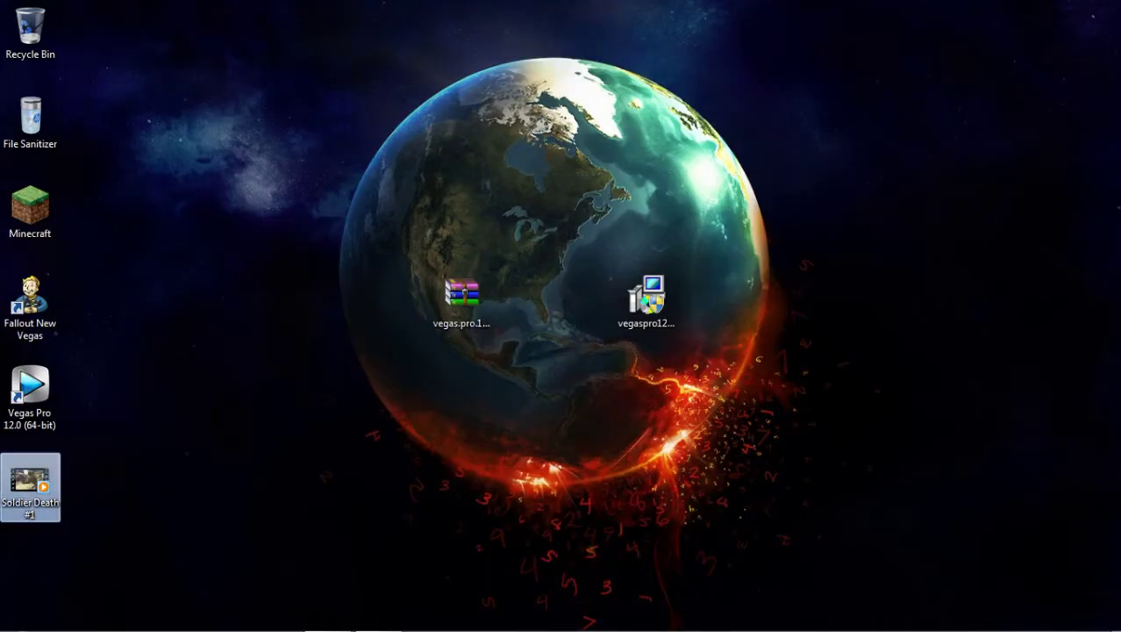
left_click_drag(30, 487, 216, 456)
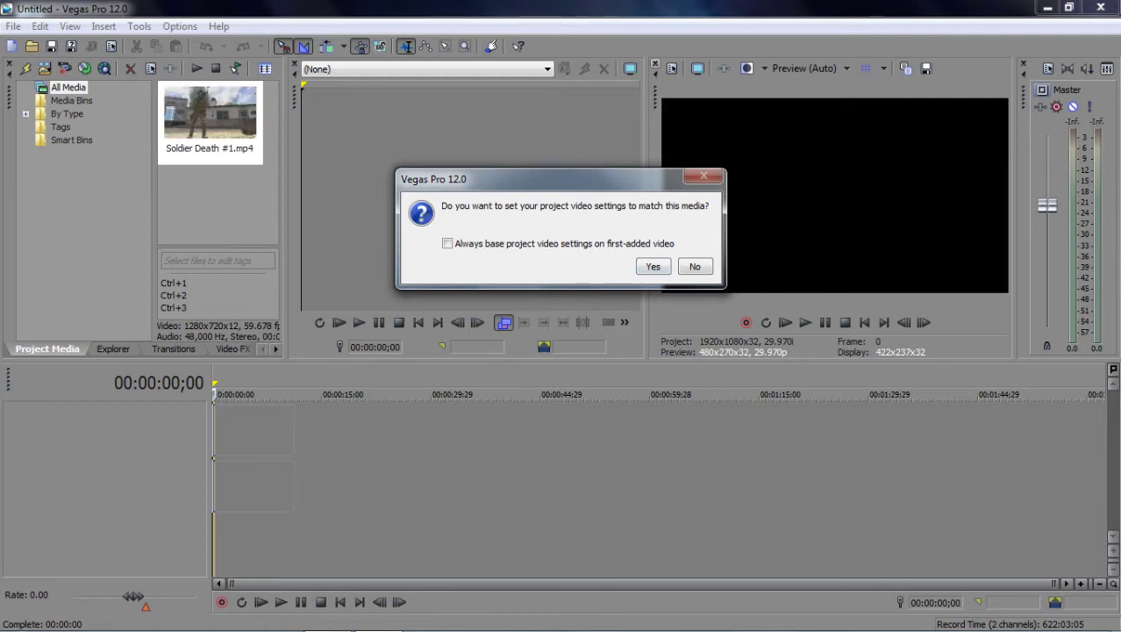
left_click(654, 267)
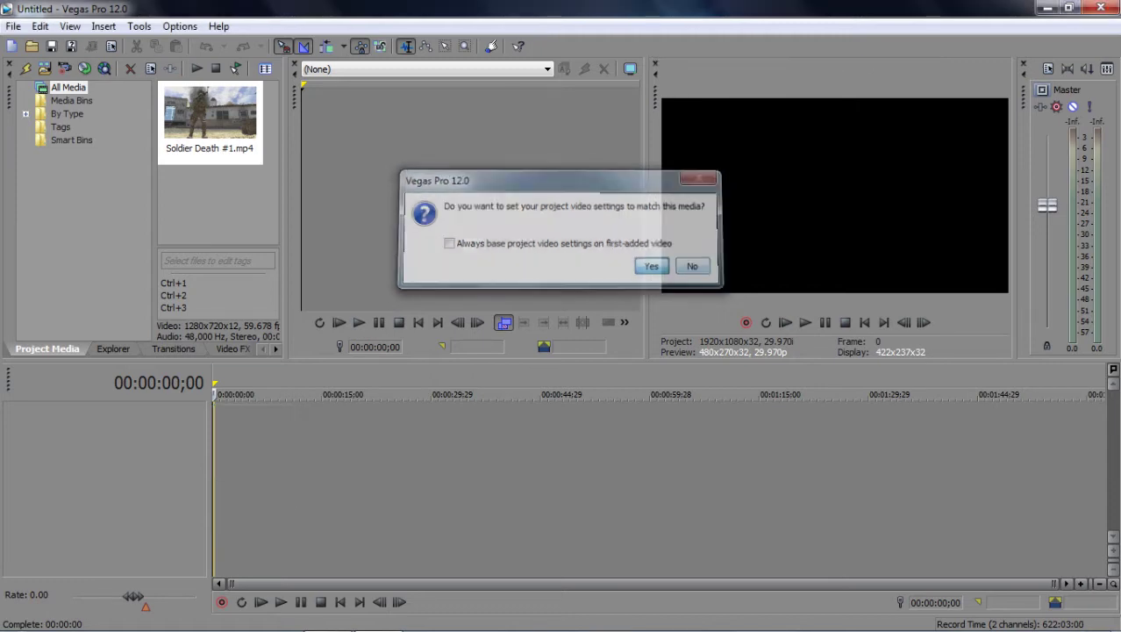
scroll(654, 483, "up", 3)
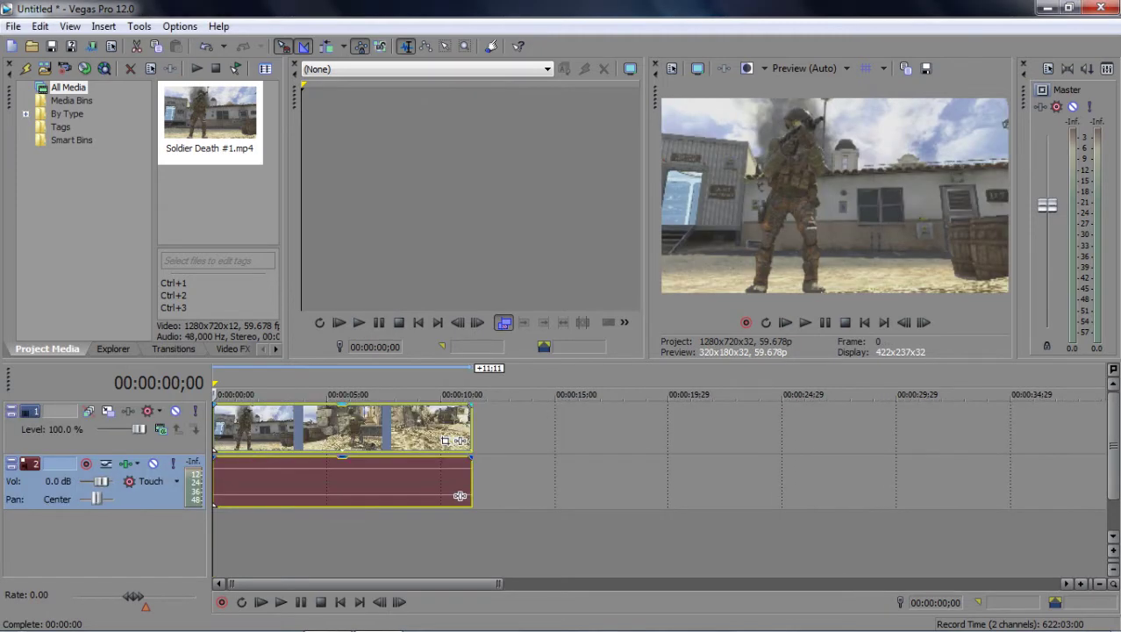
Play the Soldier Death #1 clip from the start of the timeline, stop it, and return to the start
double_click(275, 429)
left_click(274, 429)
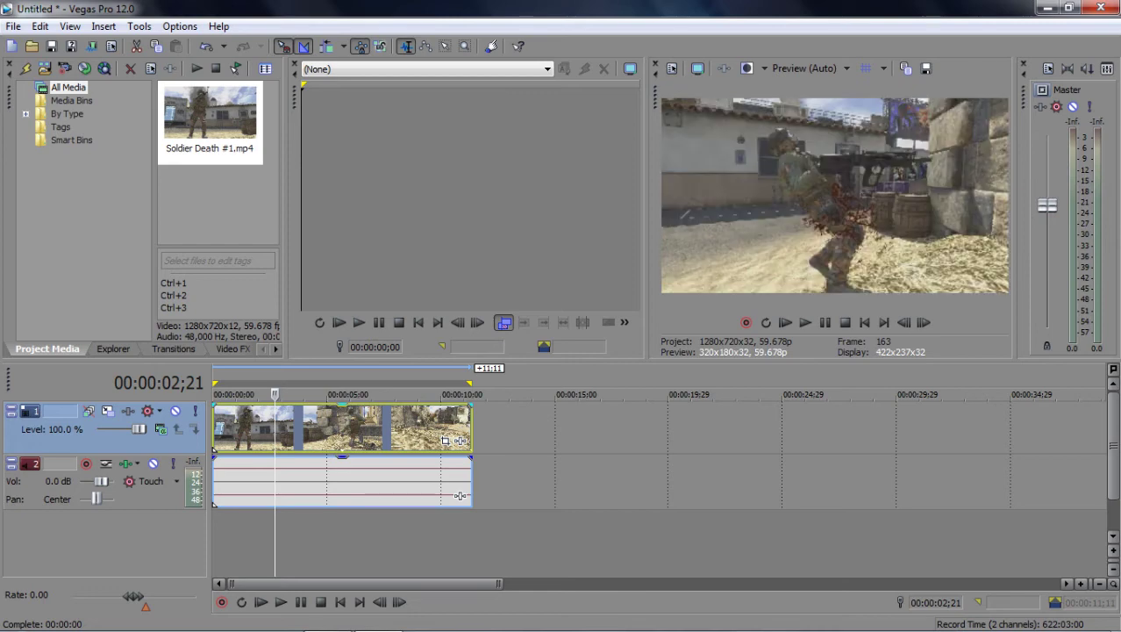
left_click_drag(275, 394, 213, 394)
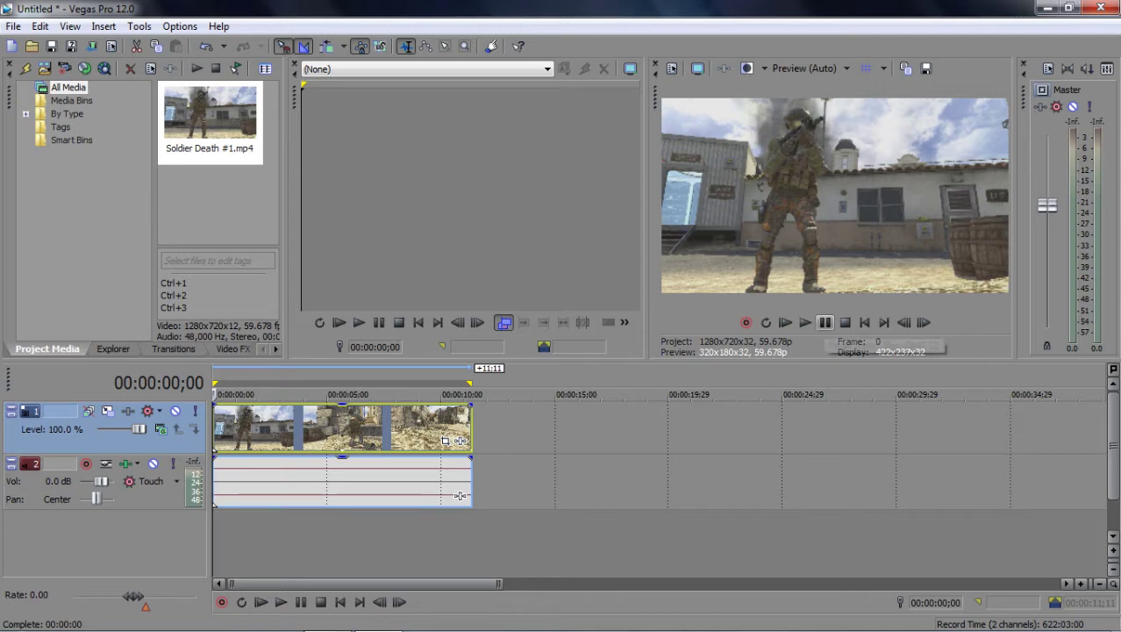
key("l")
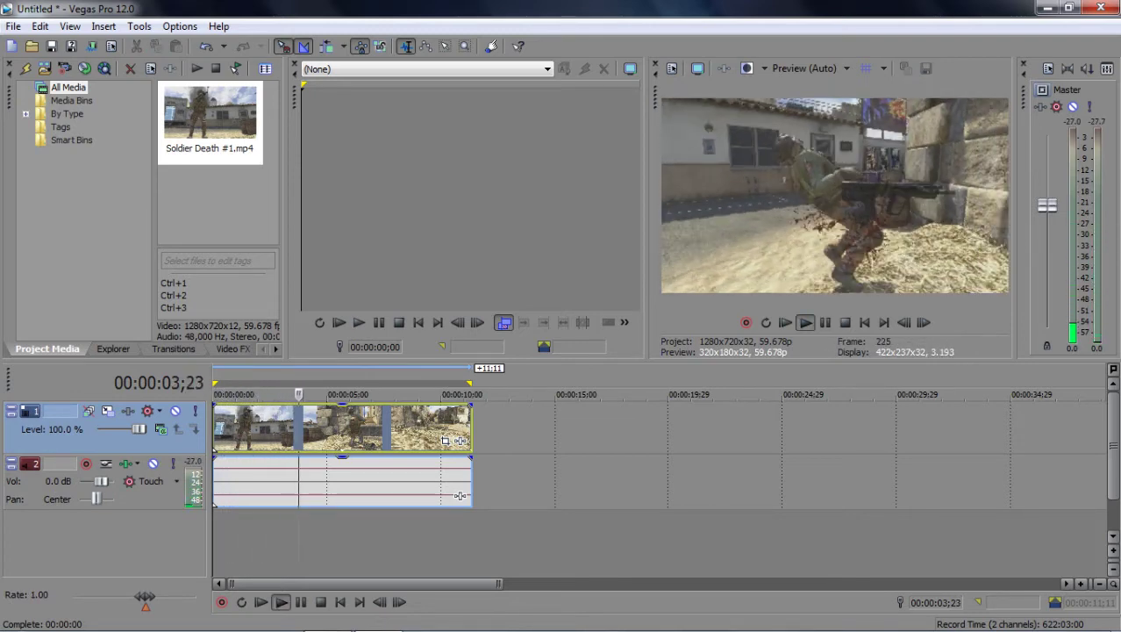
key("k")
key("ctrl+Home")
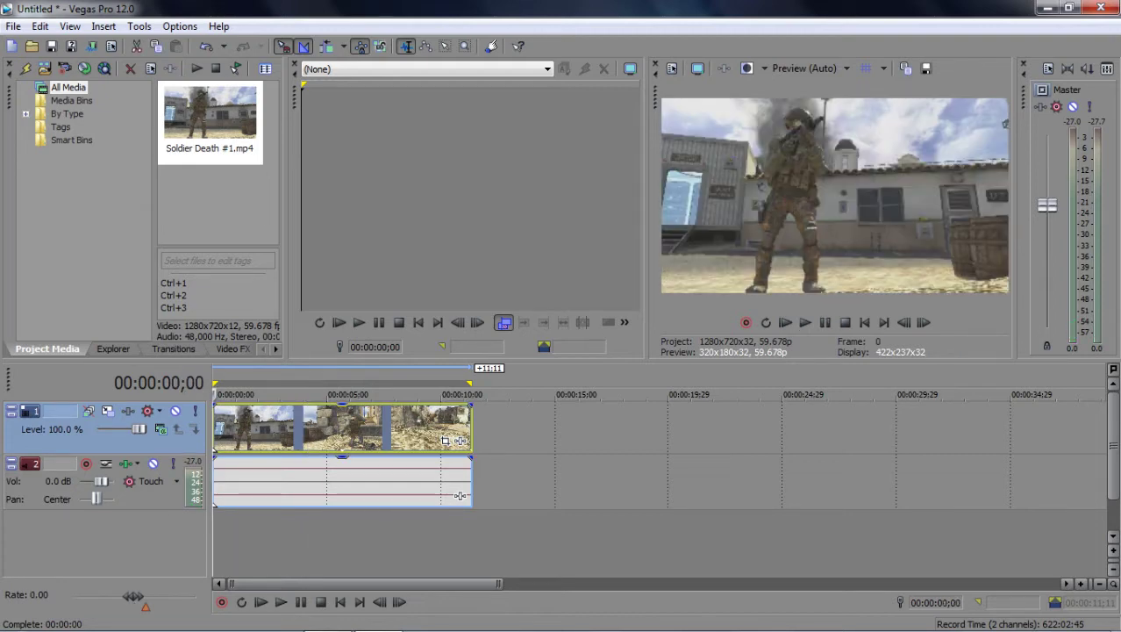
Raise the audio track's volume to 12.0 dB and play the clip to hear it, pausing near its end
left_click_drag(102, 481, 115, 482)
key("l")
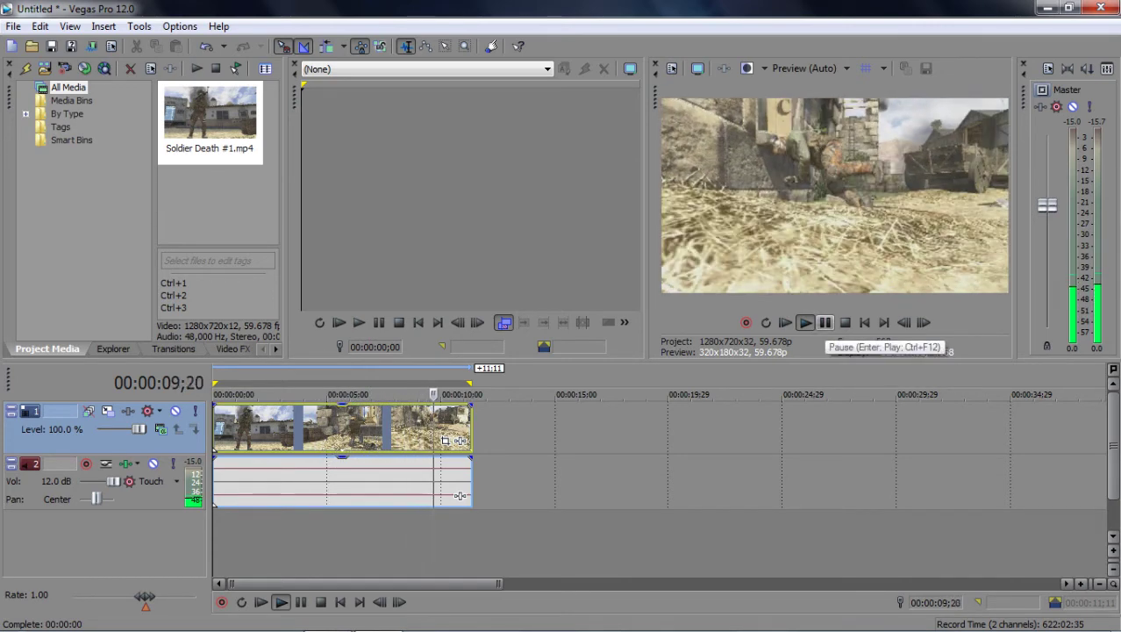
left_click(825, 322)
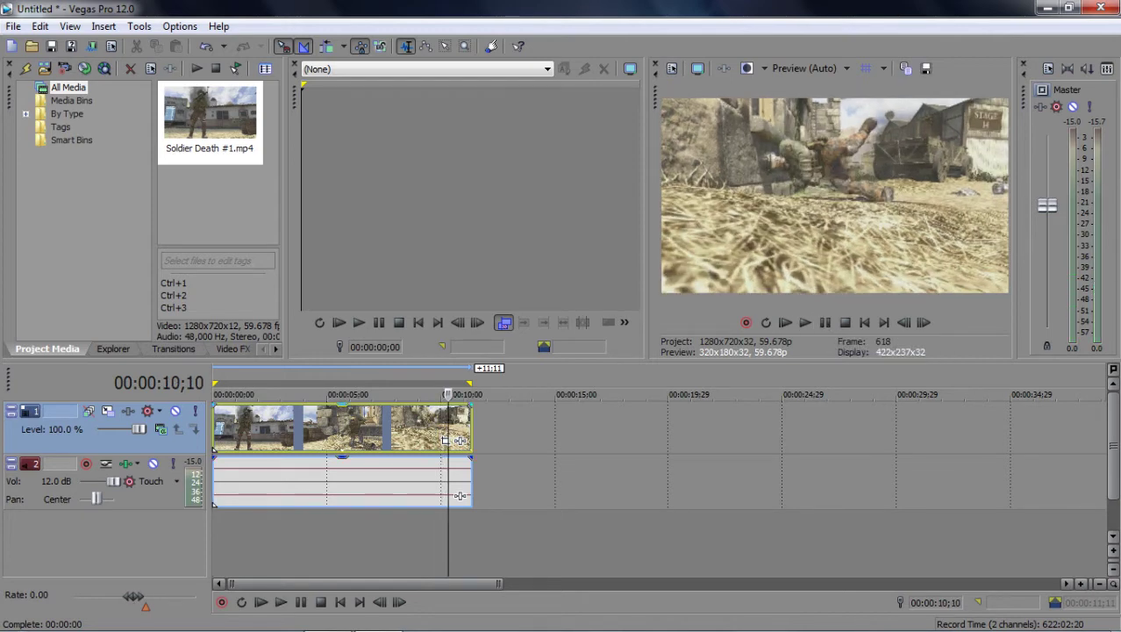
Scrub through the clip to 00:00:08;04, then close Vegas Pro without saving the project
left_click(326, 395)
mouse_move(327, 395)
left_mouse_down()
mouse_move(294, 395)
mouse_move(329, 394)
left_mouse_up()
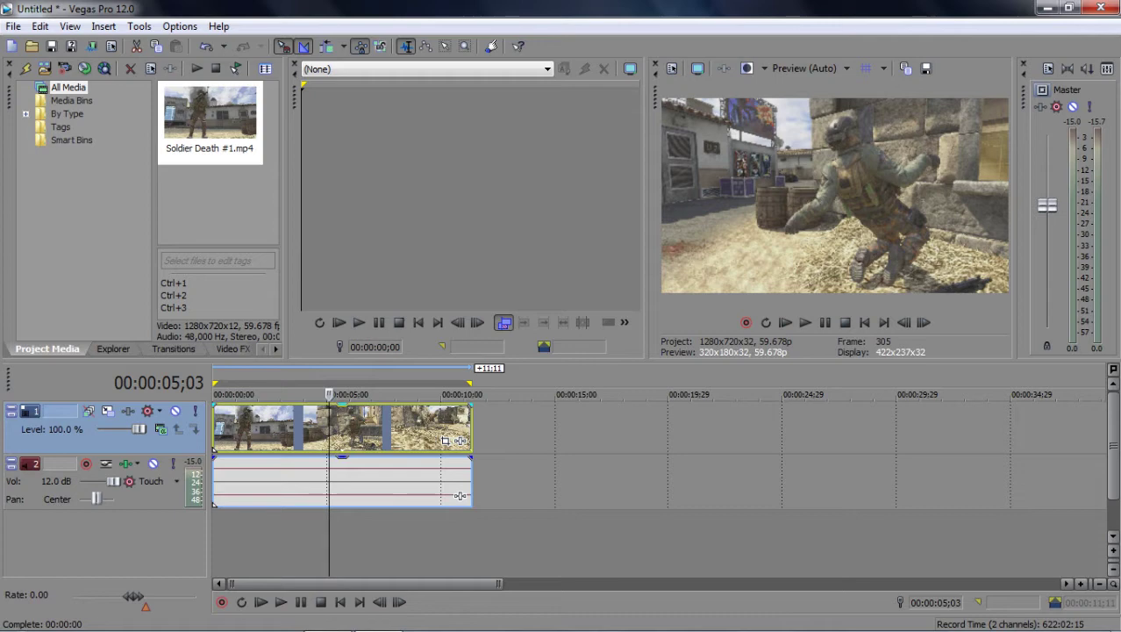
left_click_drag(329, 394, 398, 394)
key("alt+F4")
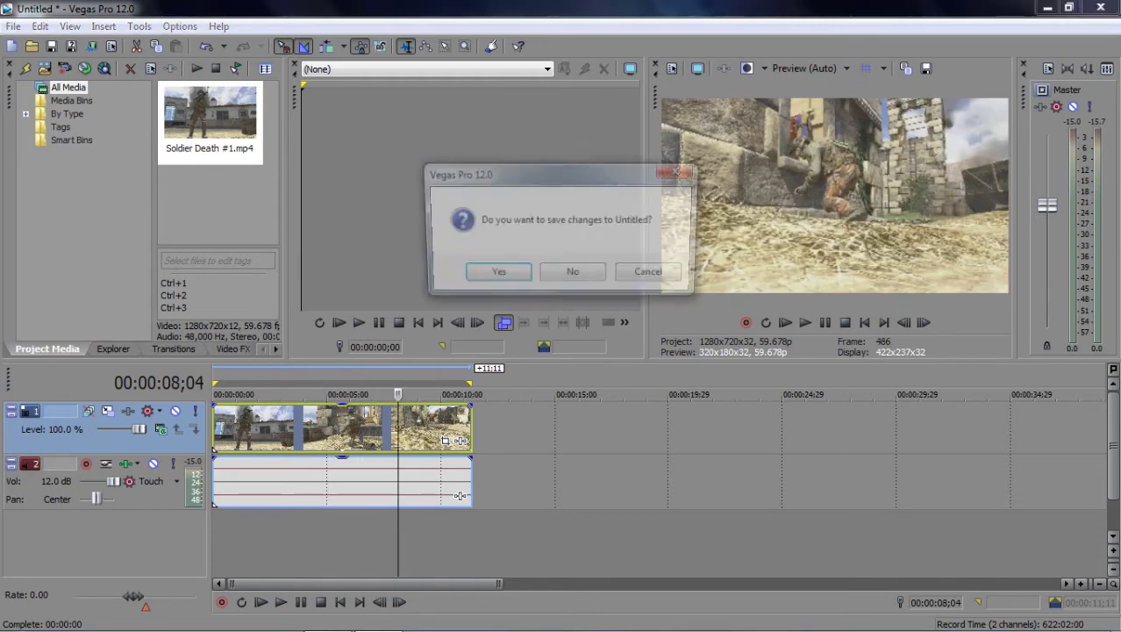
key("n")
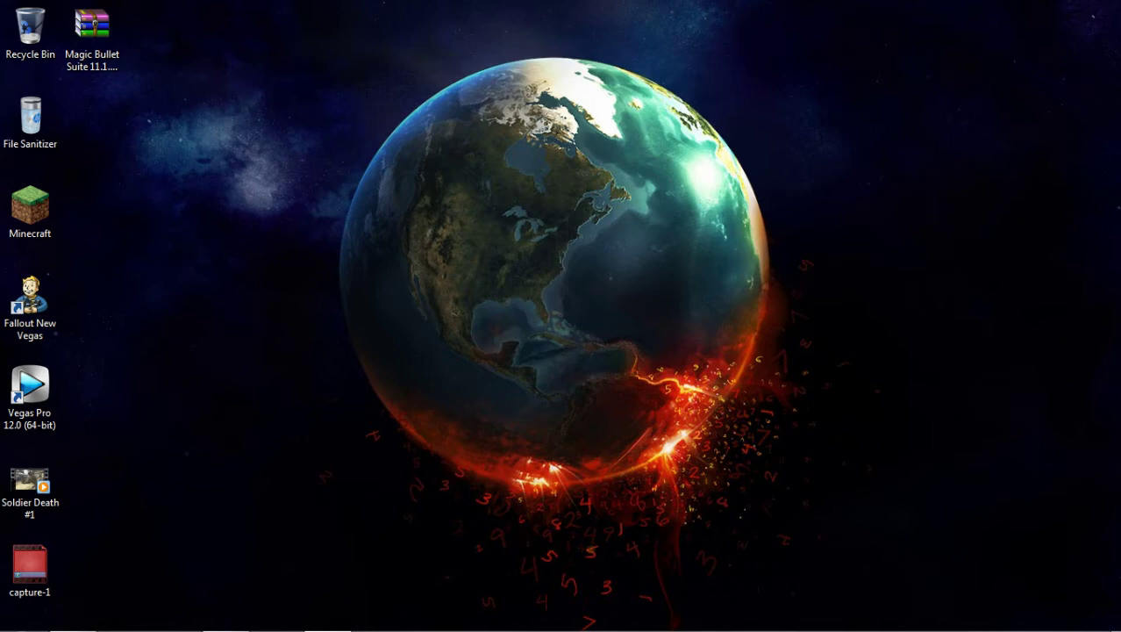
View and close the MediaFire page for Magic Bullet Suite 11.1.2 64-bit, then move its downloaded archive to the middle of the desktop
left_click(73, 614)
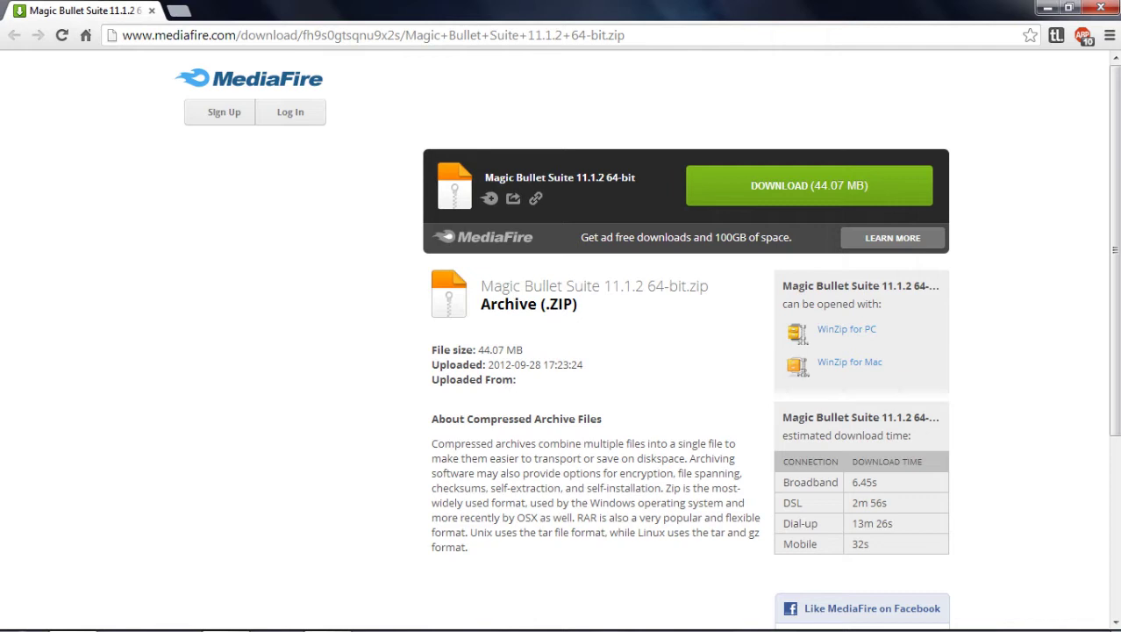
left_click(1100, 8)
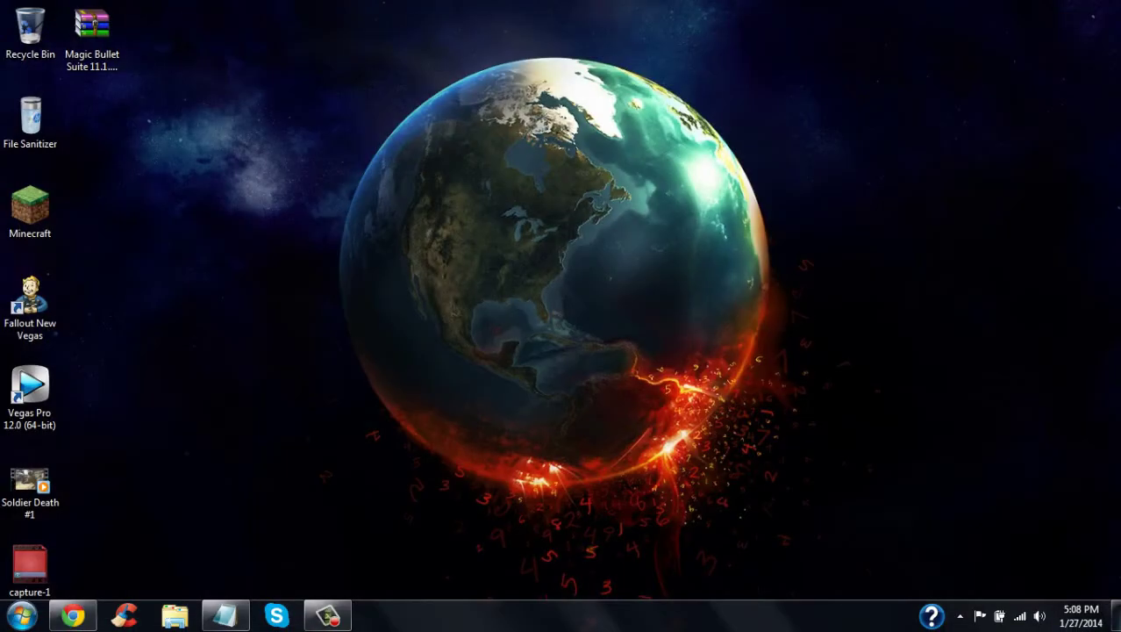
mouse_move(110, 45)
left_mouse_down()
mouse_move(575, 264)
mouse_move(439, 223)
left_mouse_up()
left_click(574, 265)
left_click_drag(91, 31, 524, 208)
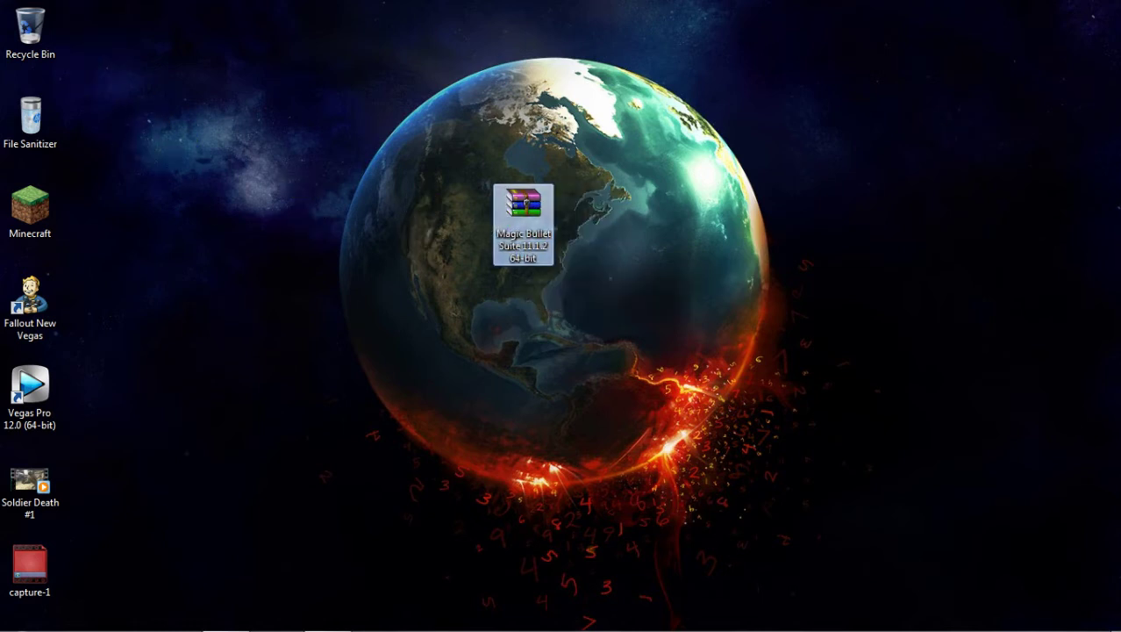
Run the installer inside the Magic Bullet Suite 11.1.2 64-bit archive, close the archive, and proceed to the Red Giant registration
double_click(526, 204)
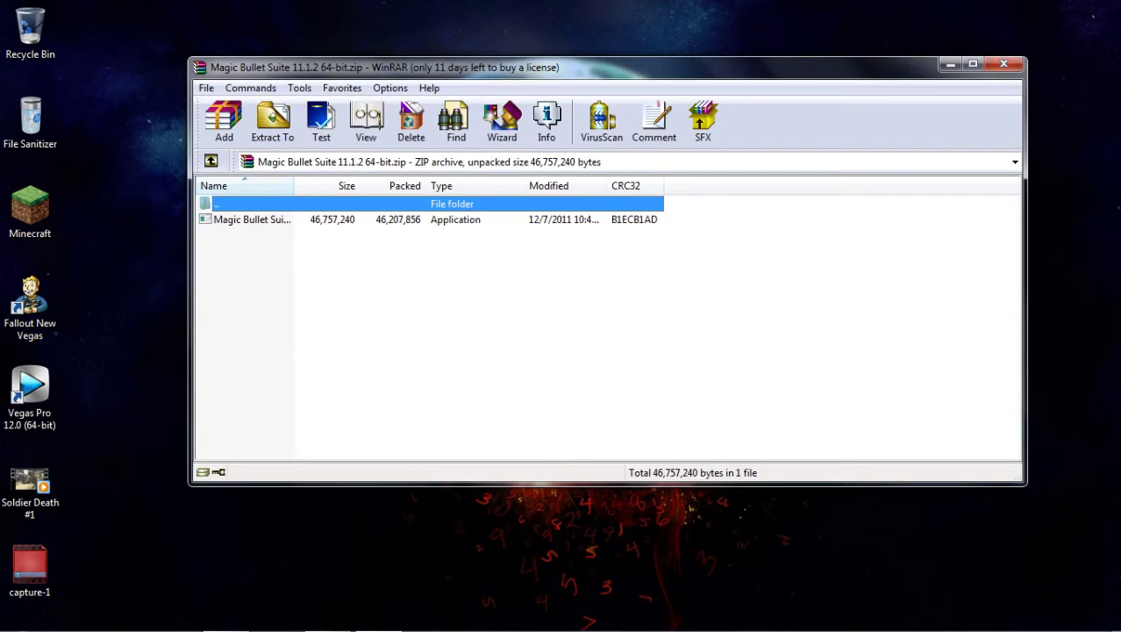
double_click(252, 219)
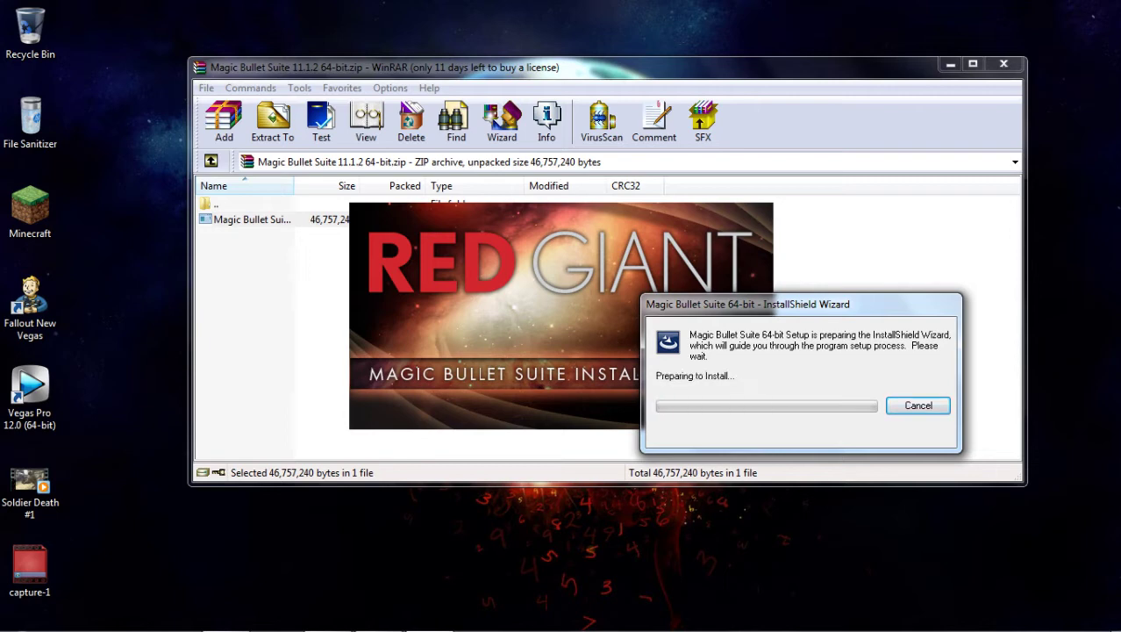
left_click(1004, 64)
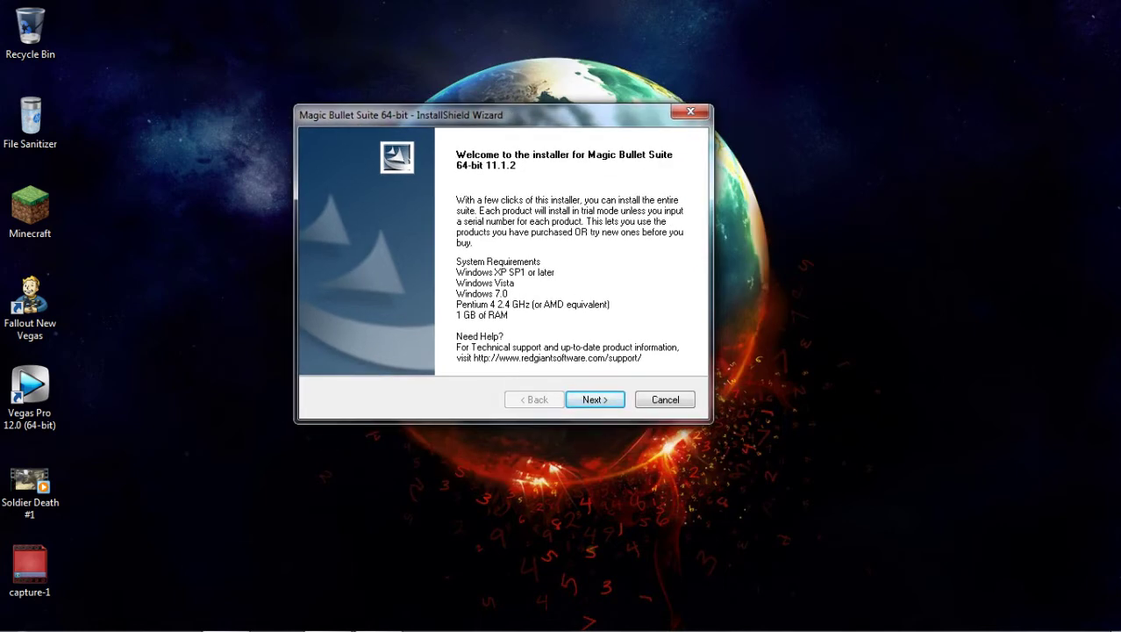
key("Return")
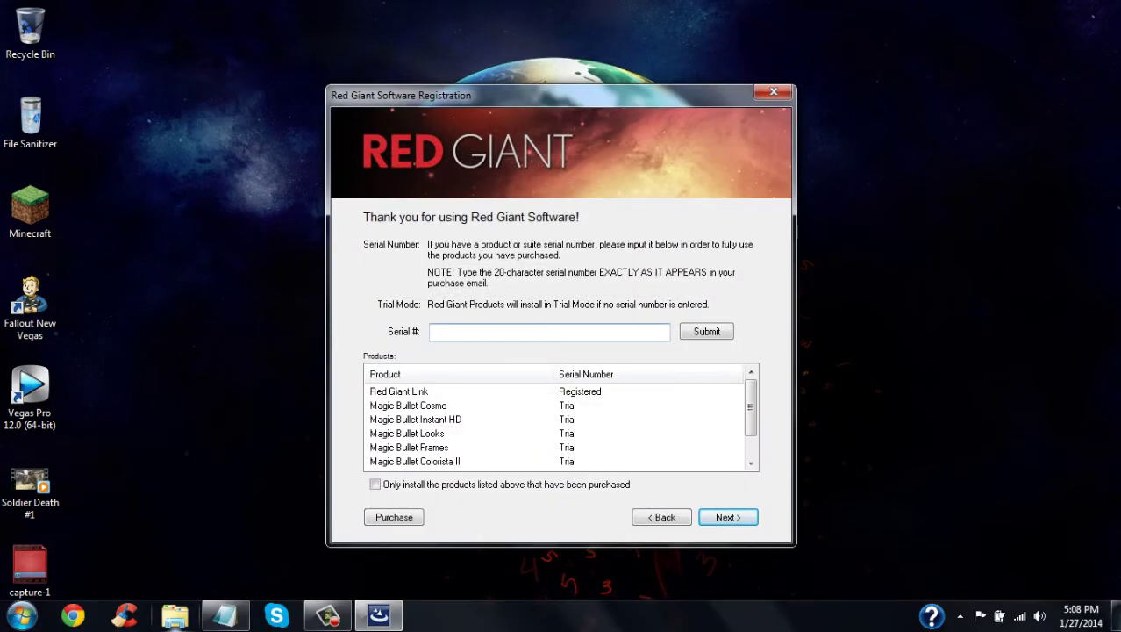
Bring up the Notepad note with the product serial numbers and arrange it beside the Red Giant Software Registration window
left_click(224, 615)
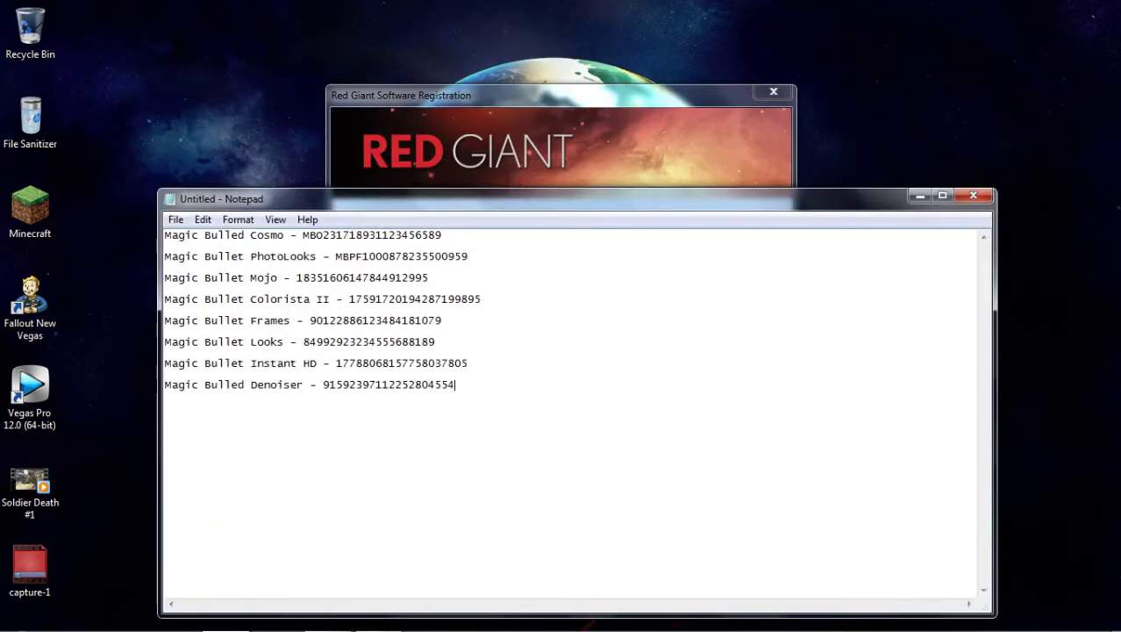
left_click_drag(509, 199, 553, 257)
left_click_drag(544, 95, 308, 42)
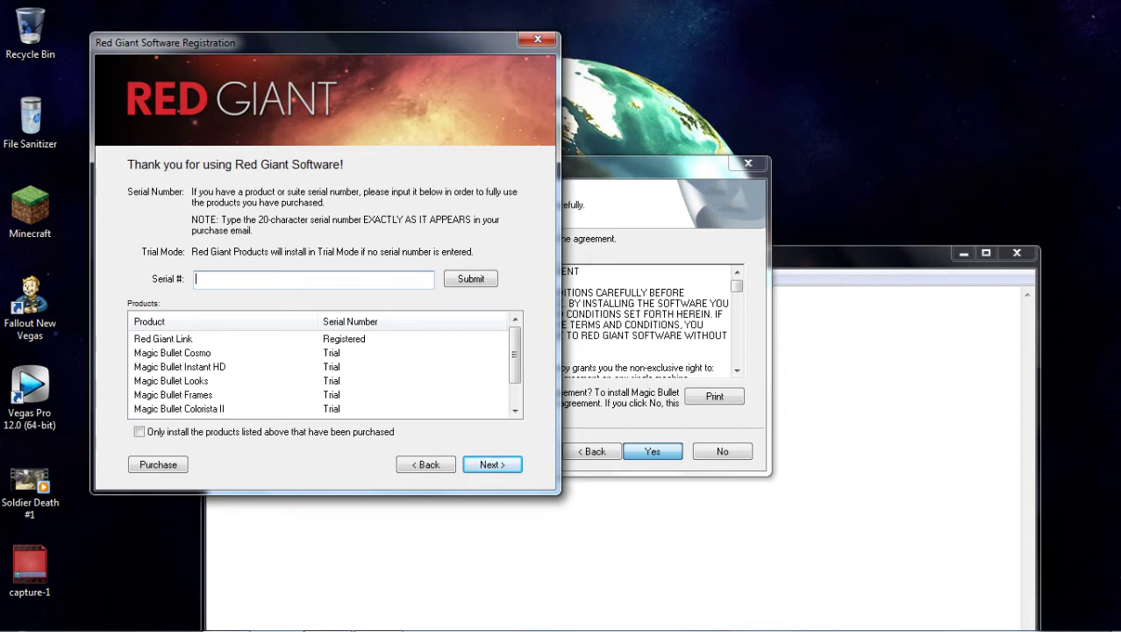
left_click_drag(852, 254, 921, 135)
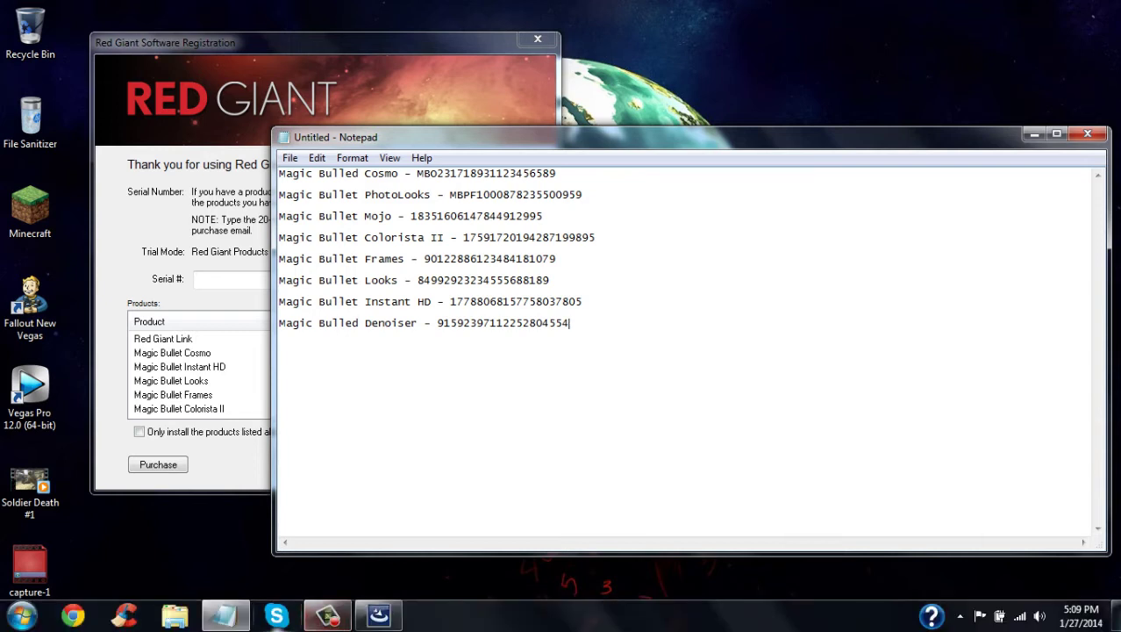
left_click(328, 616)
left_click(1042, 570)
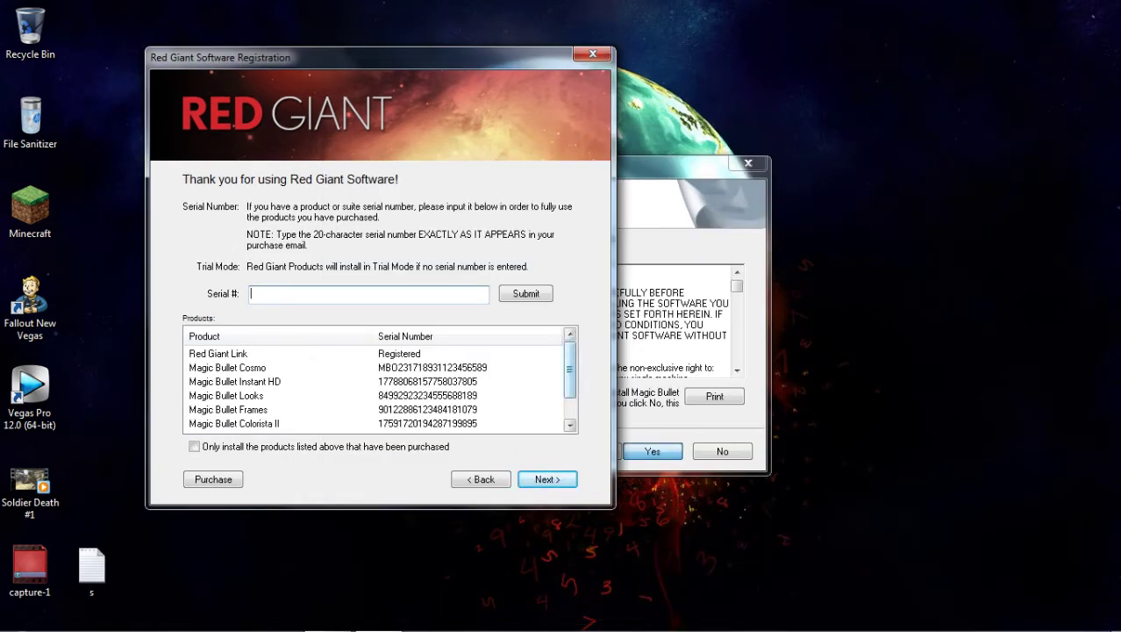
Review the registered products list, try to register the Magic Bullet Denoiser serial number, and dismiss the resulting dialog
scroll(379, 386, "down", 1)
scroll(383, 386, "up", 2)
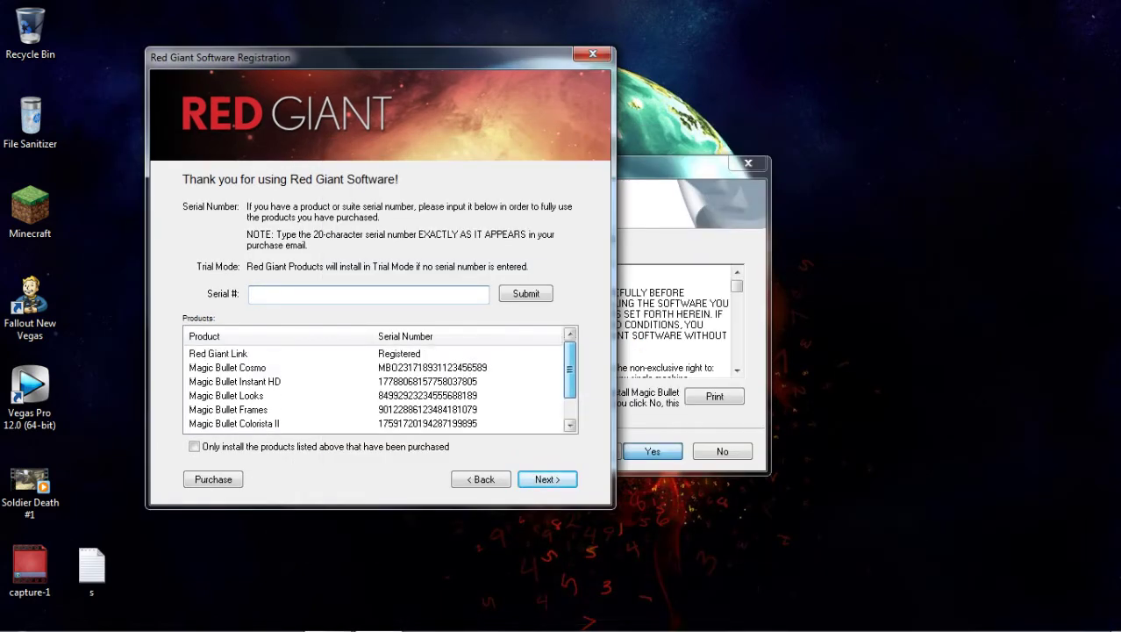
scroll(379, 386, "down", 1)
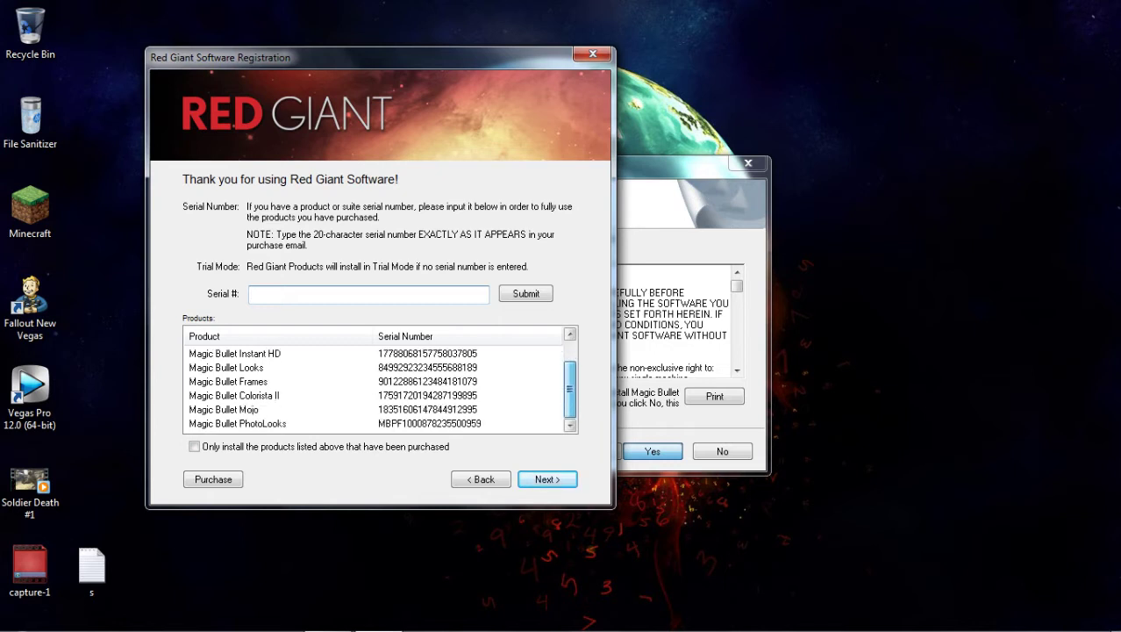
scroll(379, 386, "up", 1)
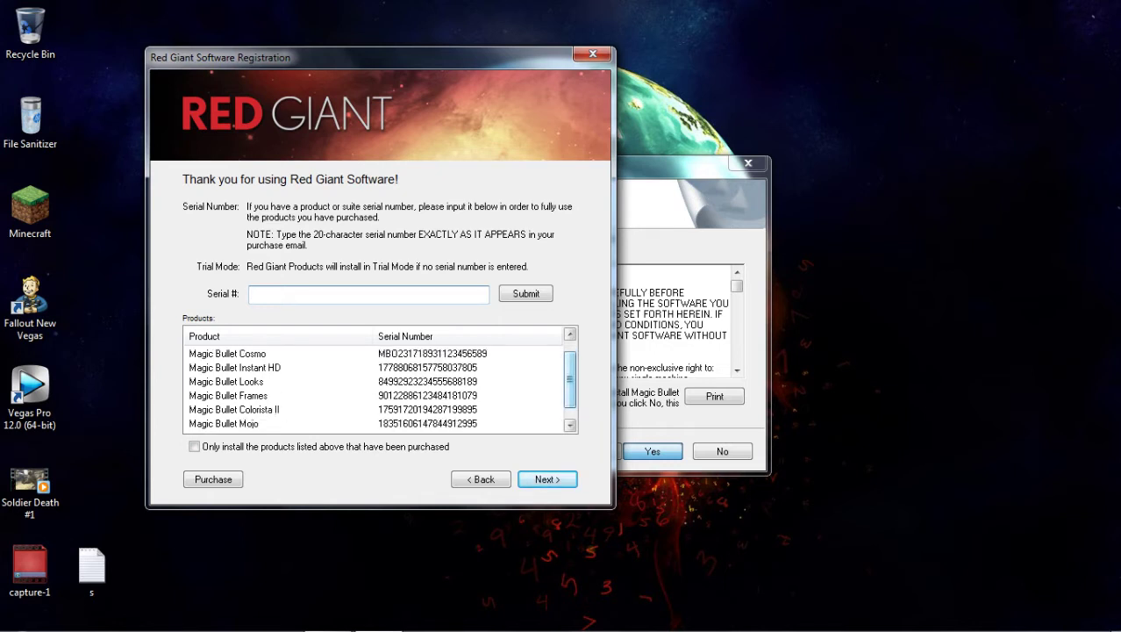
scroll(380, 386, "up", 1)
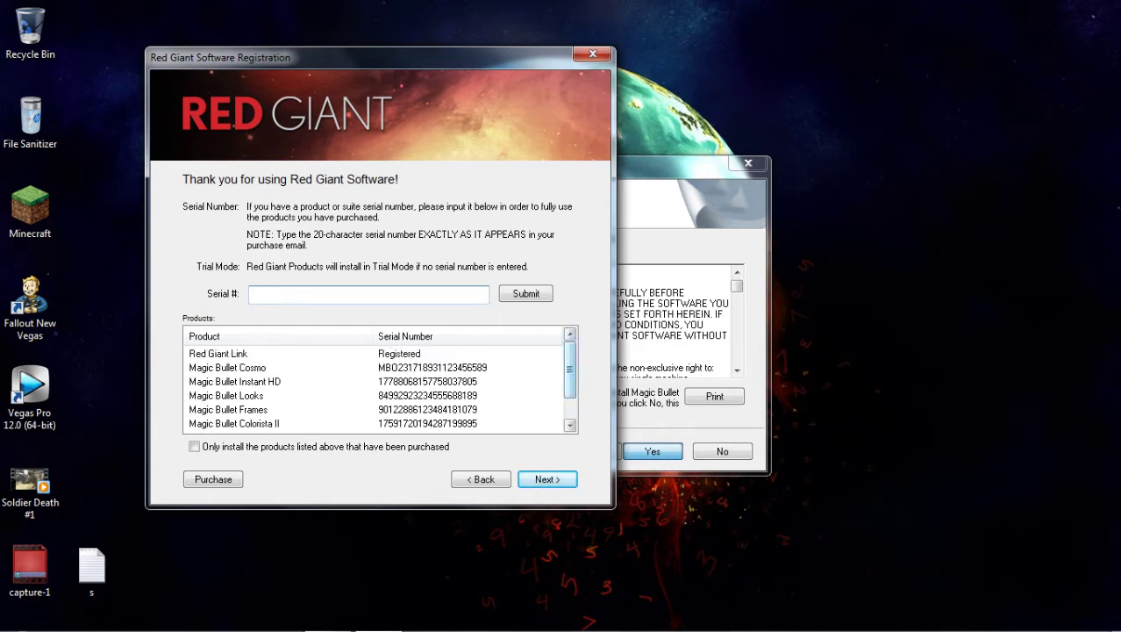
scroll(379, 386, "down", 2)
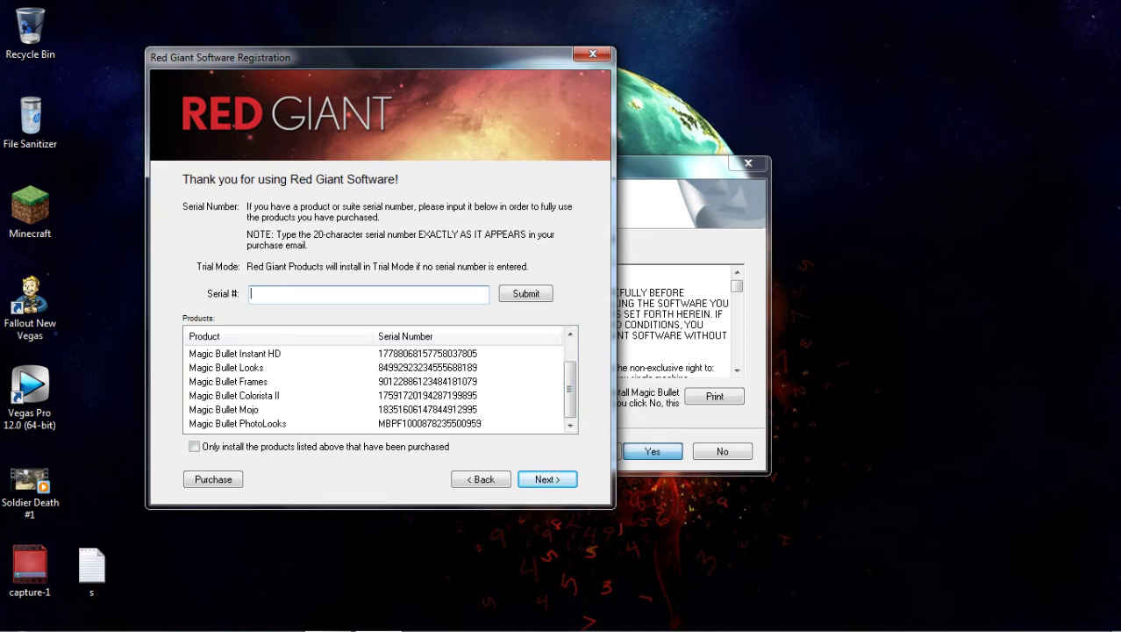
right_click(279, 293)
left_click(319, 361)
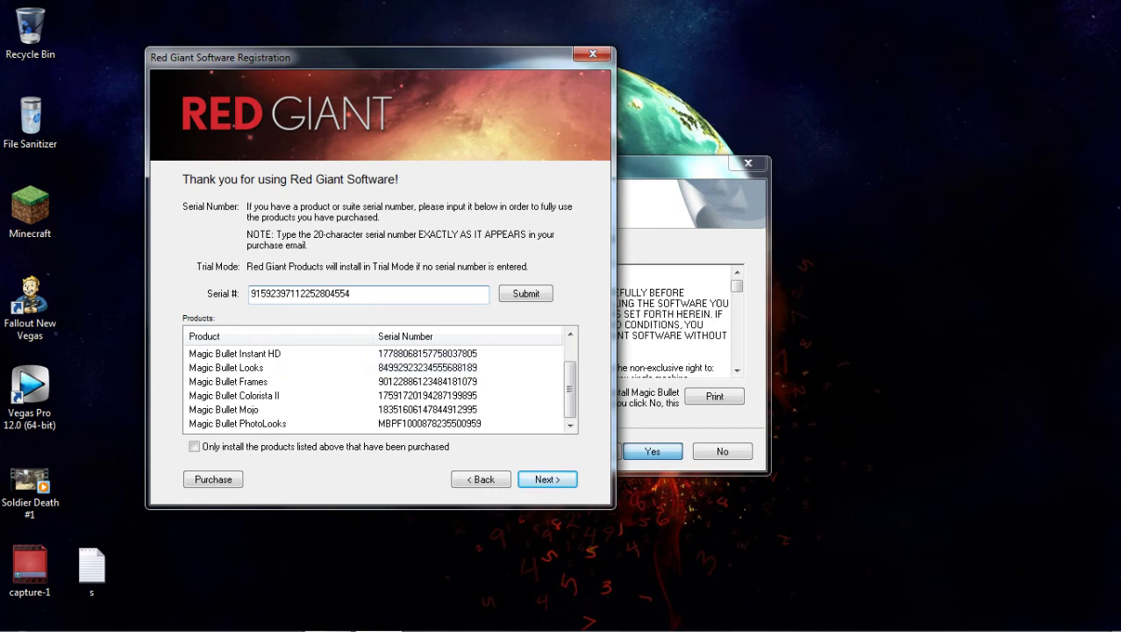
key("Return")
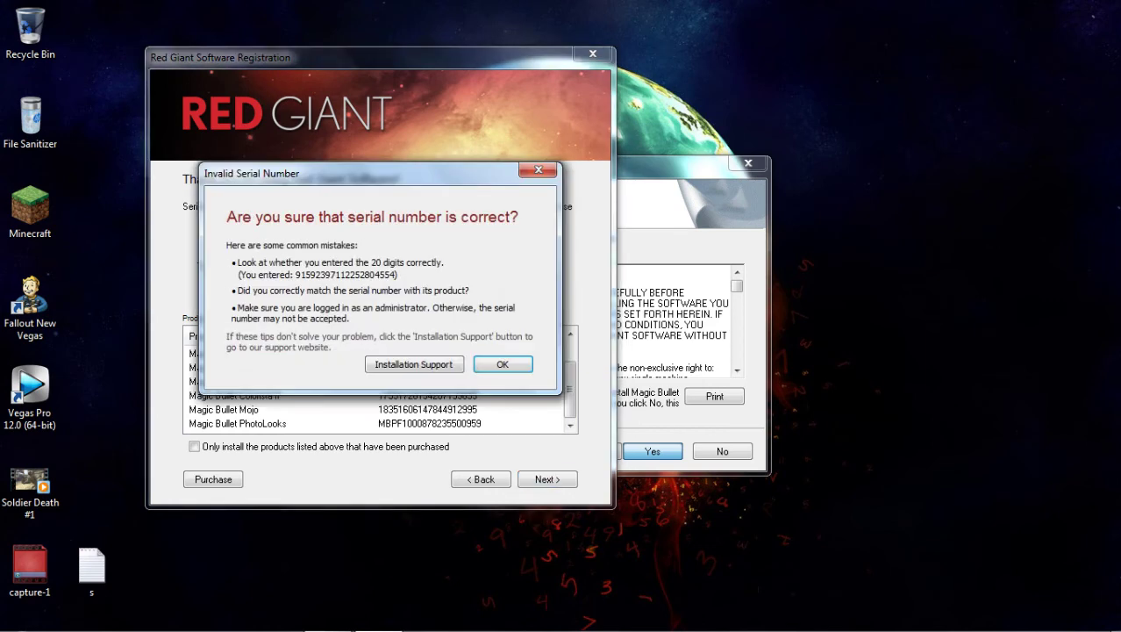
left_click_drag(377, 173, 432, 199)
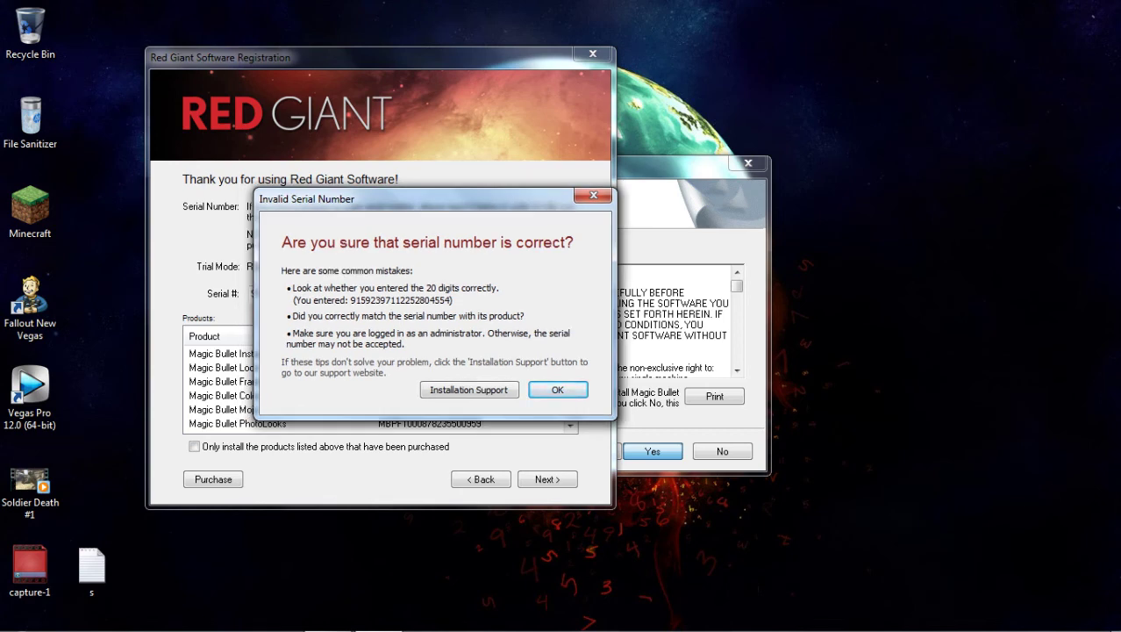
left_click_drag(433, 198, 422, 191)
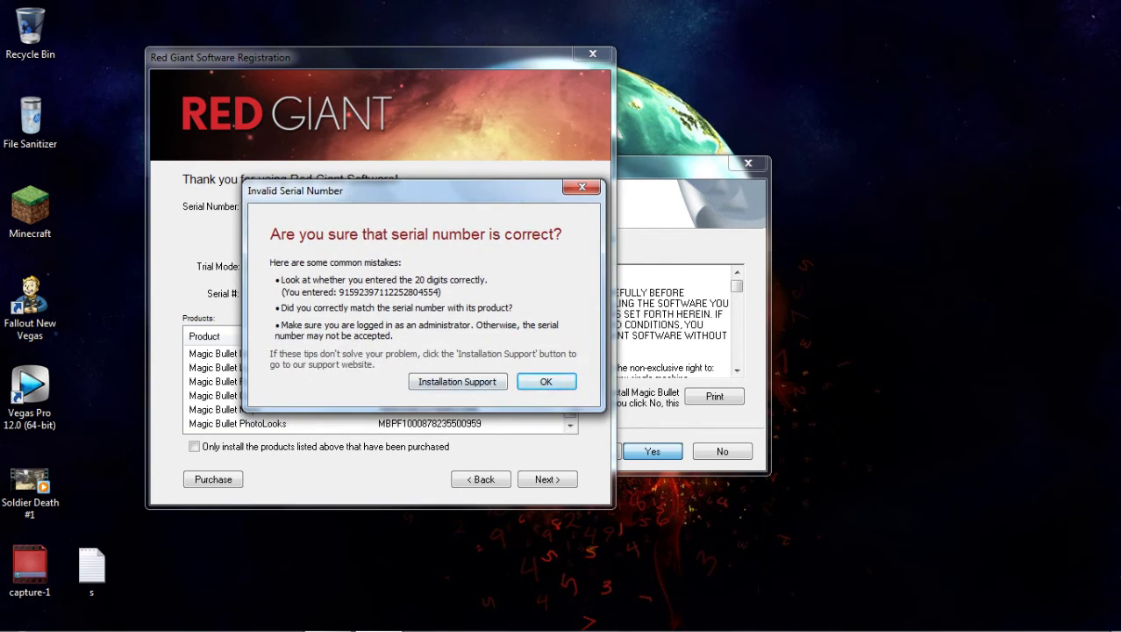
left_click(582, 187)
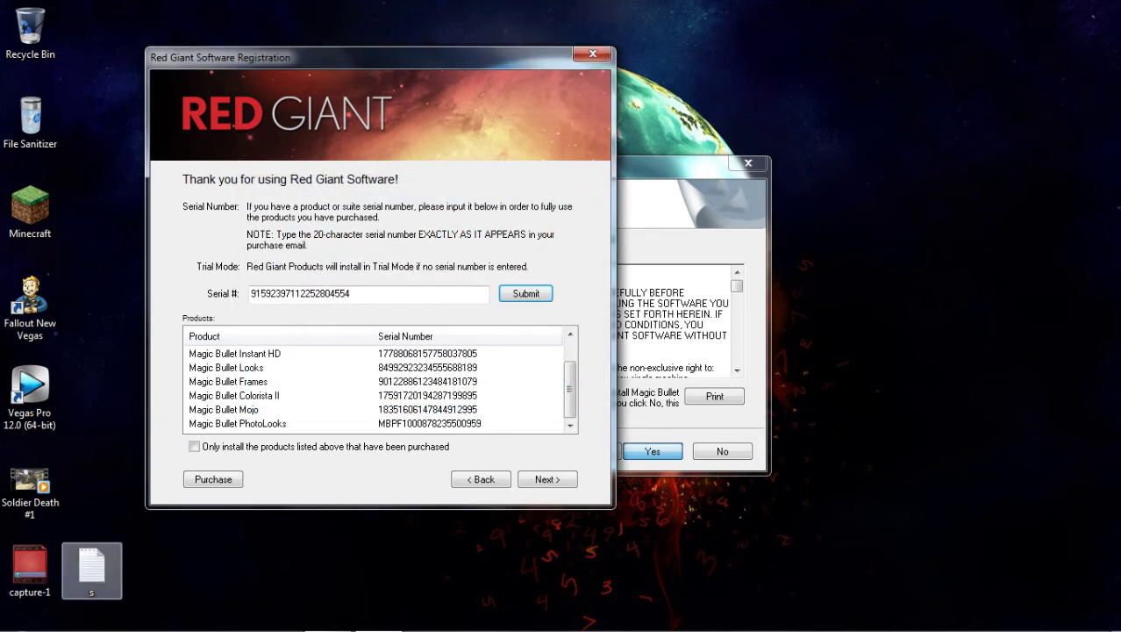
Check the serial numbers in the desktop note "s" against the products listed in the Red Giant registration
double_click(91, 571)
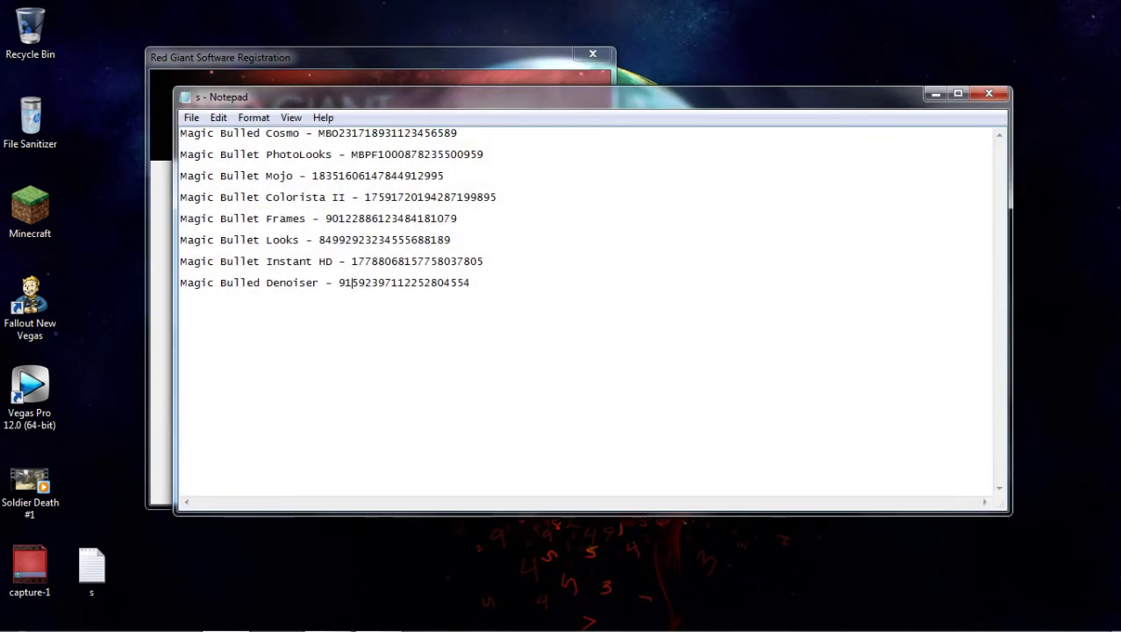
left_click_drag(339, 283, 472, 282)
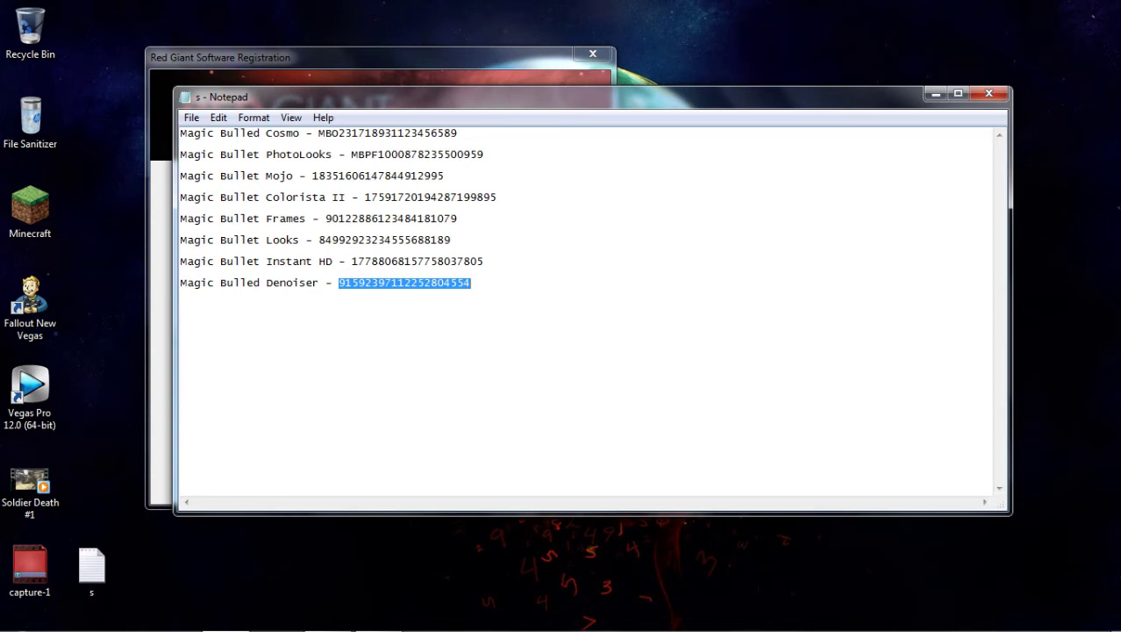
left_click_drag(318, 134, 484, 263)
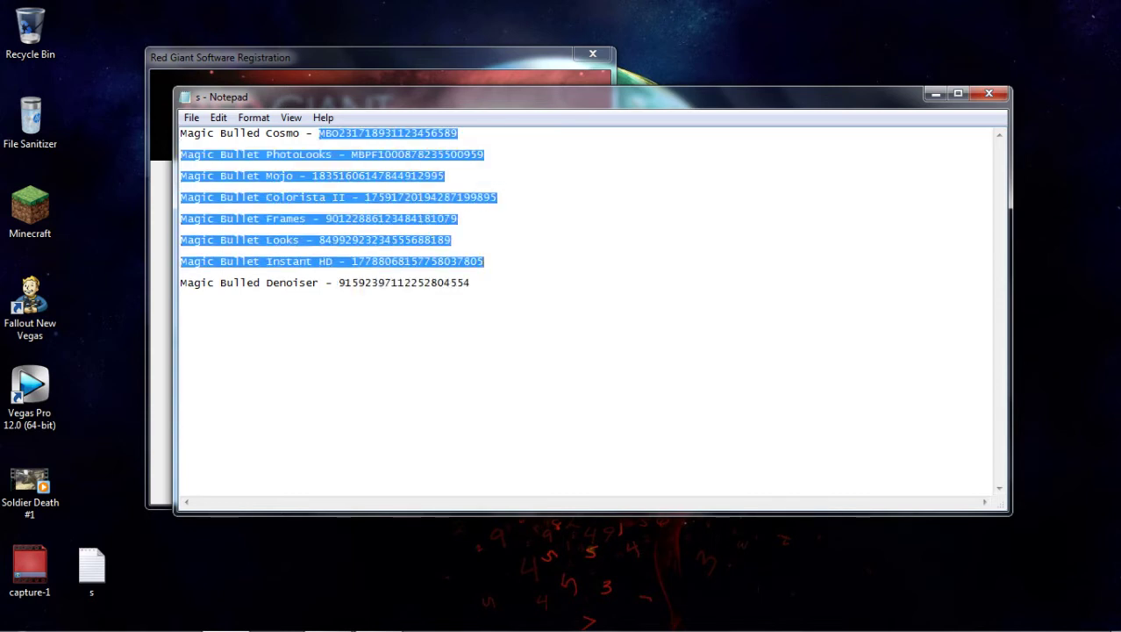
left_click(988, 93)
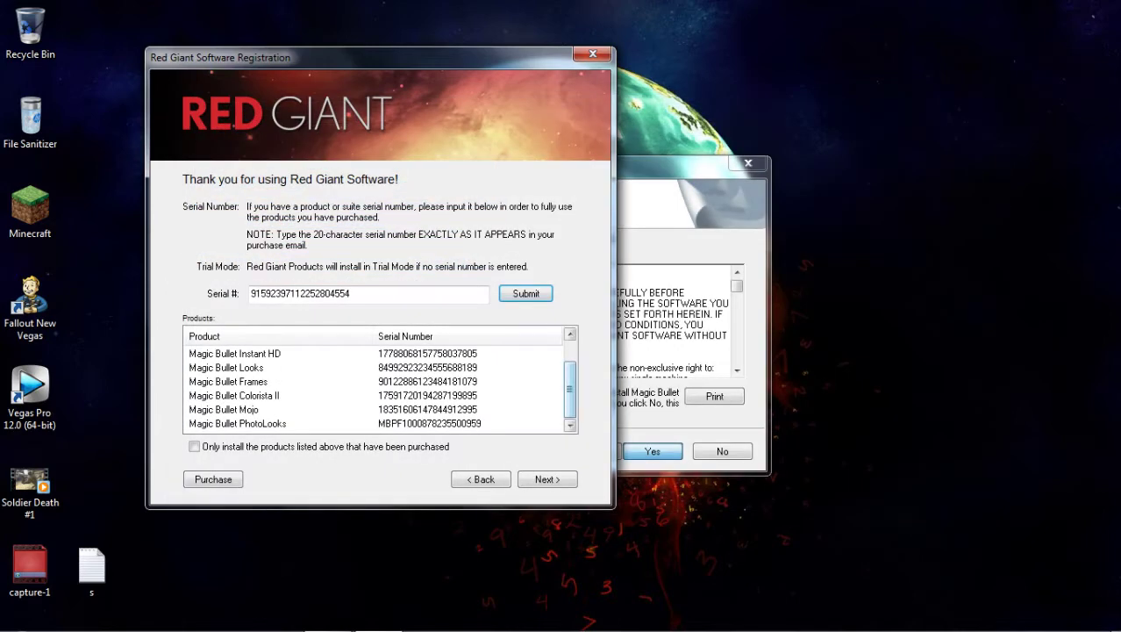
left_click_drag(570, 388, 570, 367)
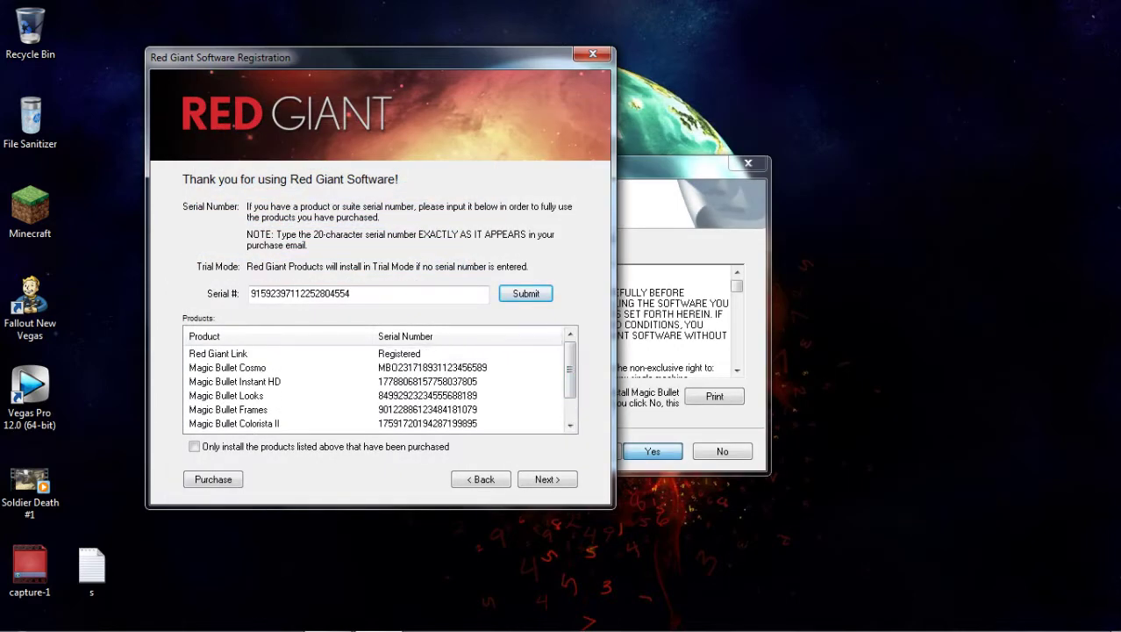
scroll(378, 386, "down", 1)
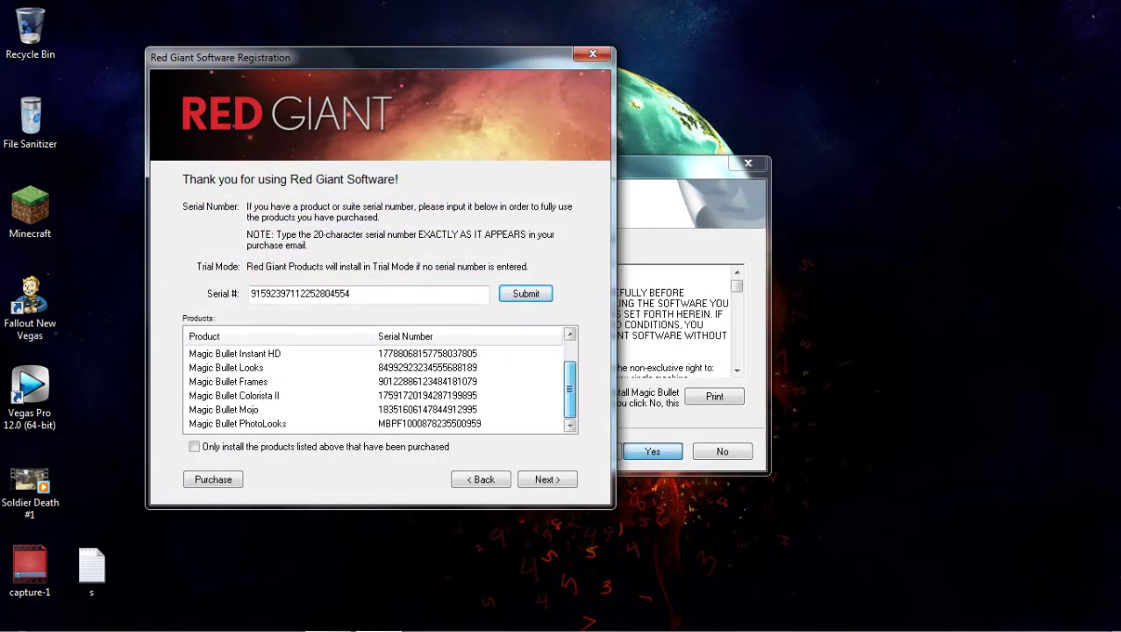
scroll(382, 386, "up", 1)
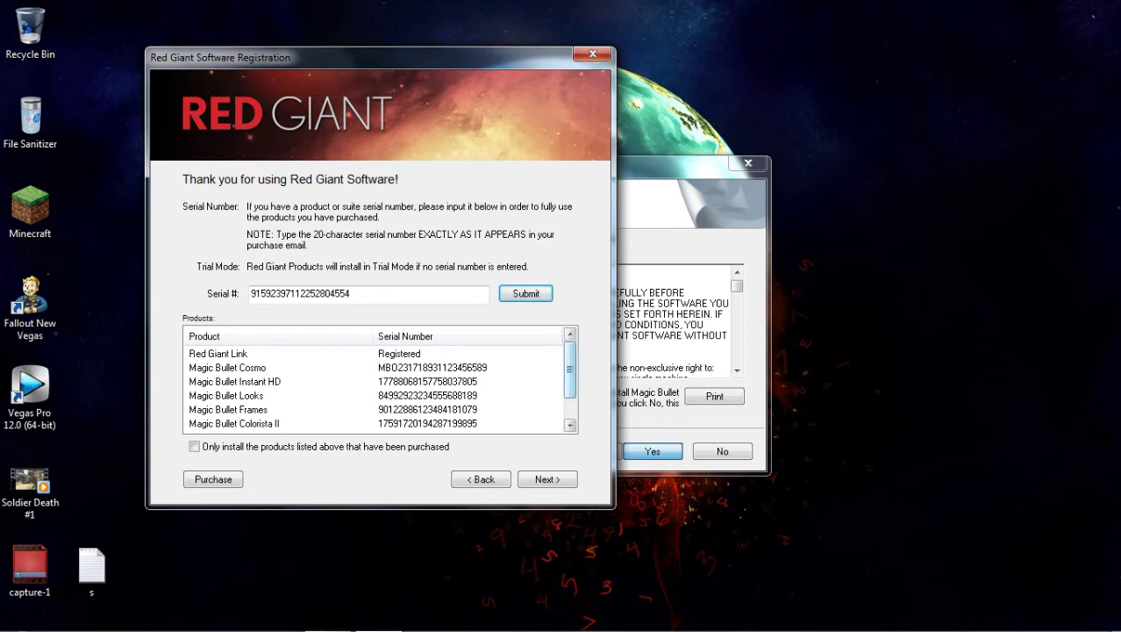
scroll(378, 386, "down", 1)
Reopen the desktop note "s", examine the Magic Bullet Denoiser line, and close the note
double_click(91, 566)
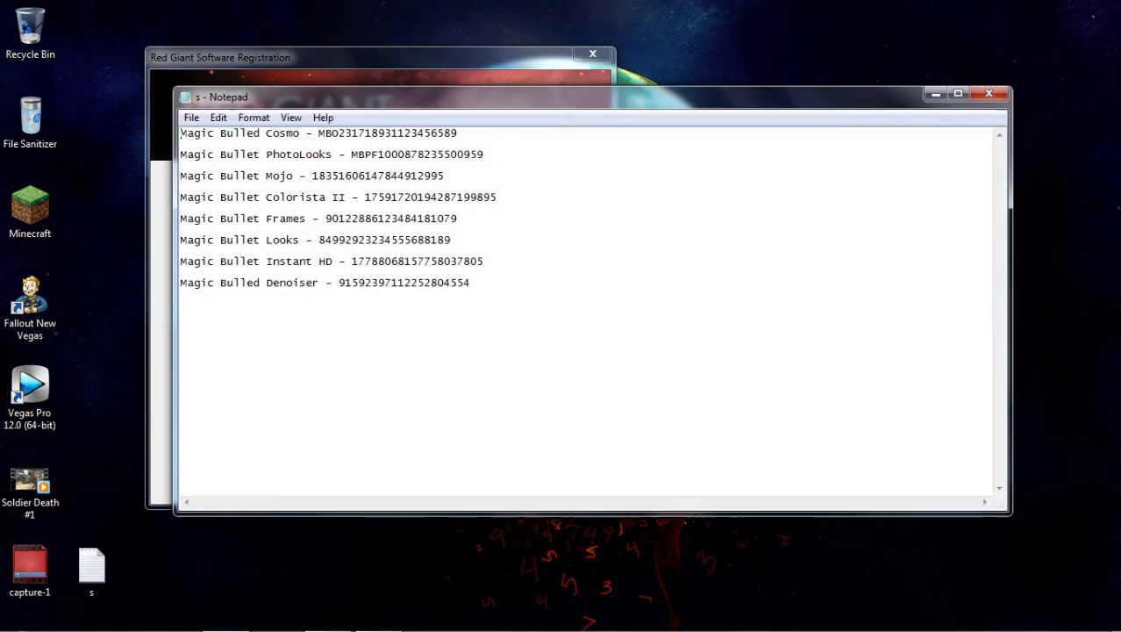
left_click_drag(471, 283, 181, 283)
left_click(260, 282)
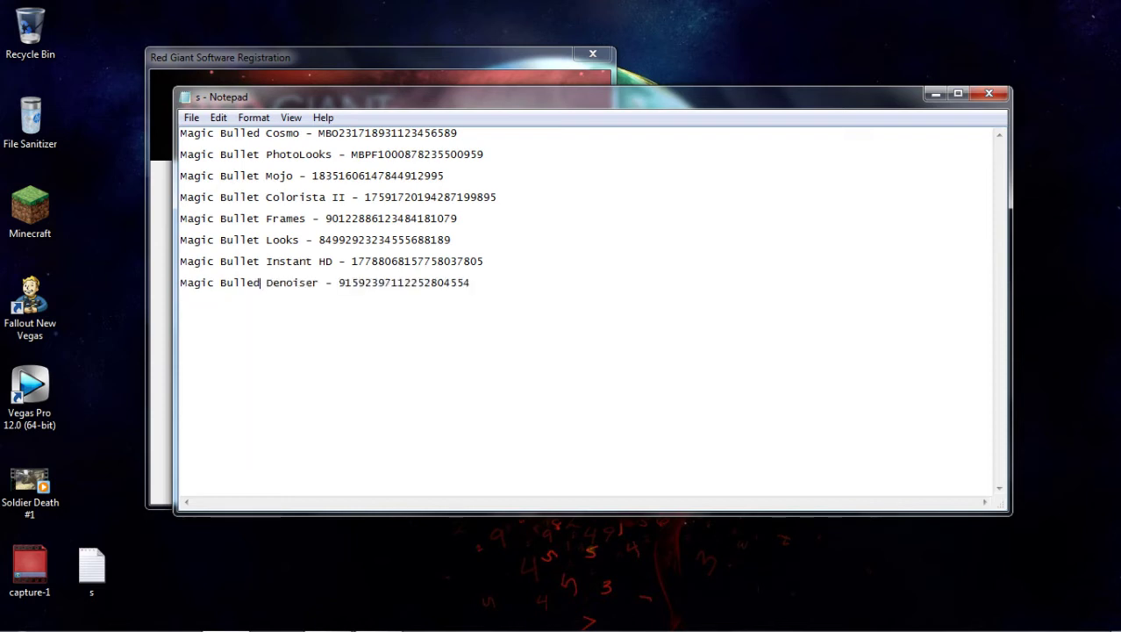
left_click_drag(292, 282, 379, 283)
left_click(391, 282)
left_click(989, 93)
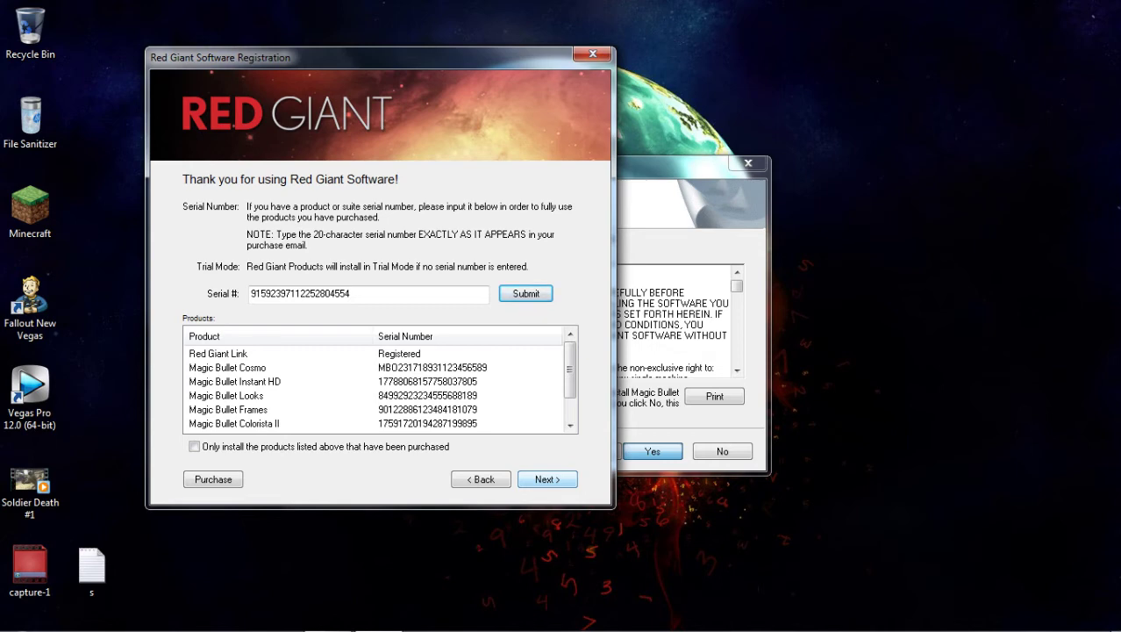
Retry the Denoiser serial number, then empty the Serial # field and continue to the host application selection
key("Return")
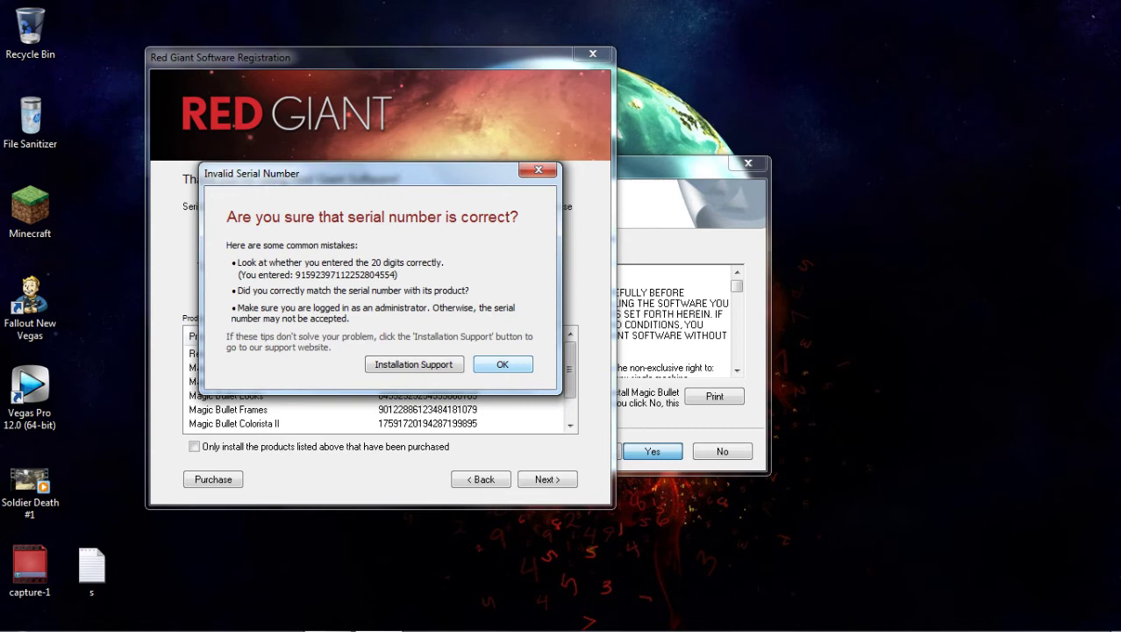
key("Return")
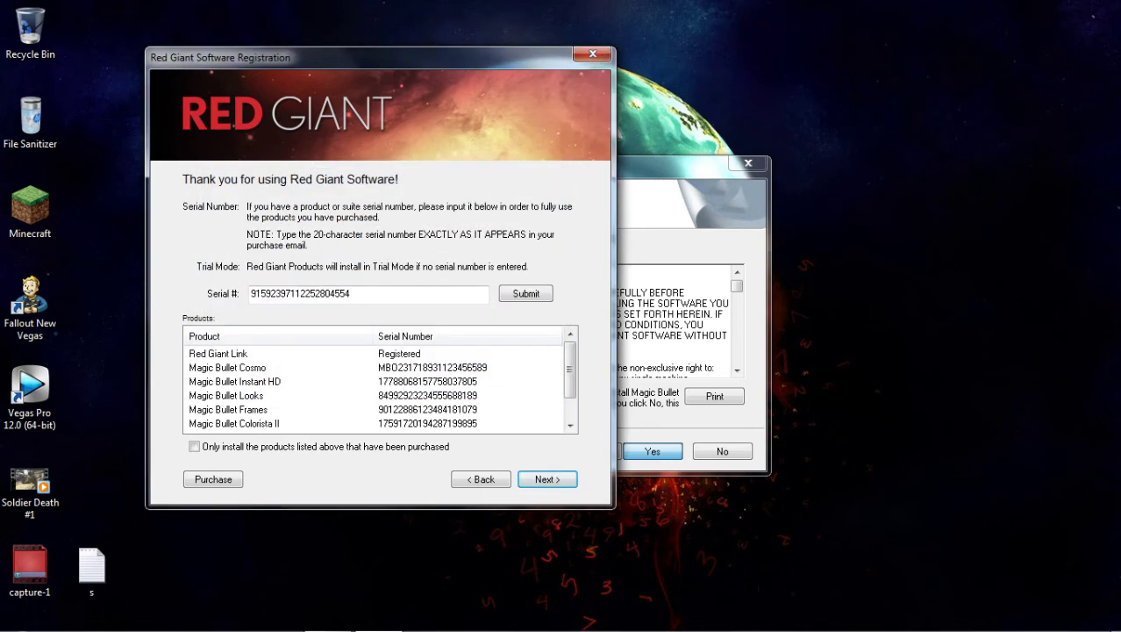
left_click_drag(352, 294, 249, 294)
key("BackSpace")
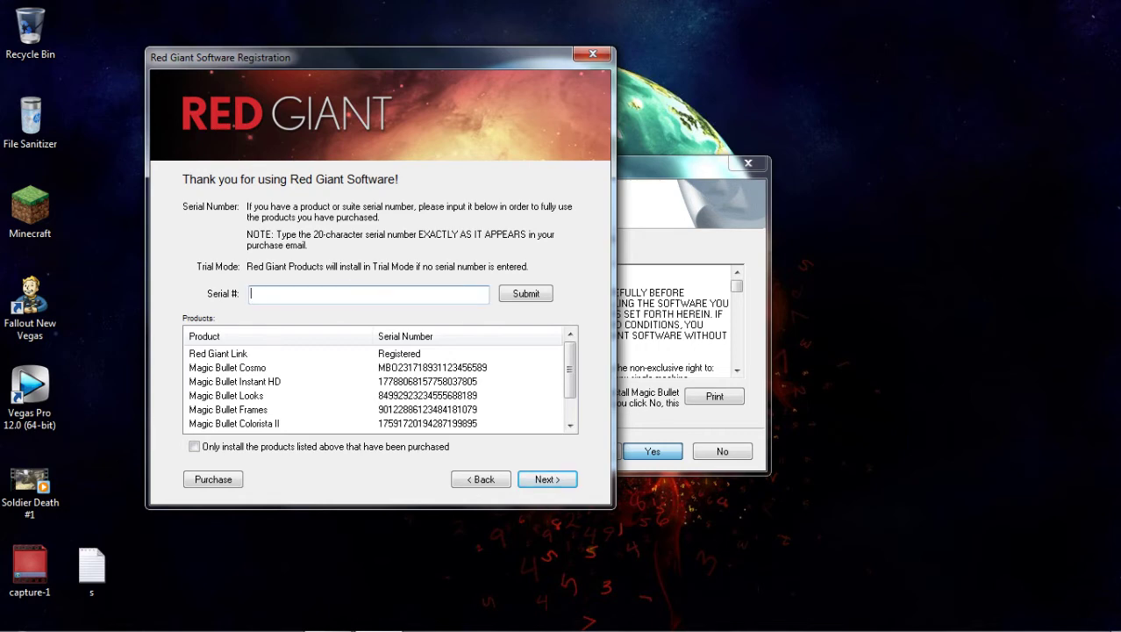
key("Return")
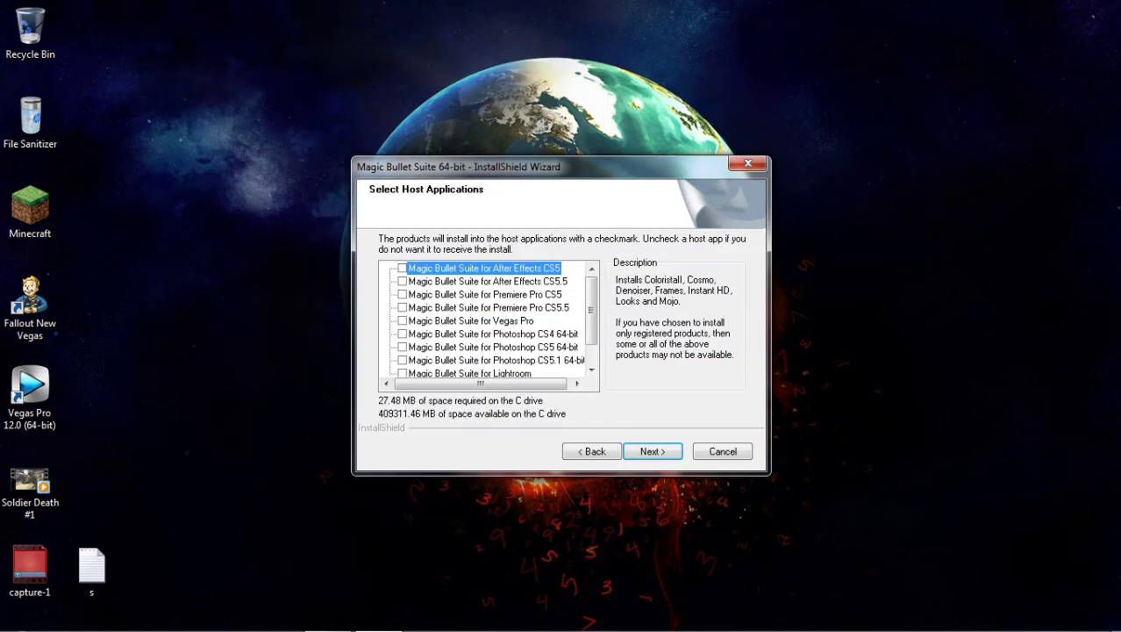
Select Magic Bullet Suite for Vegas Pro as the only host application and continue to the installation confirmation
left_click_drag(544, 167, 498, 115)
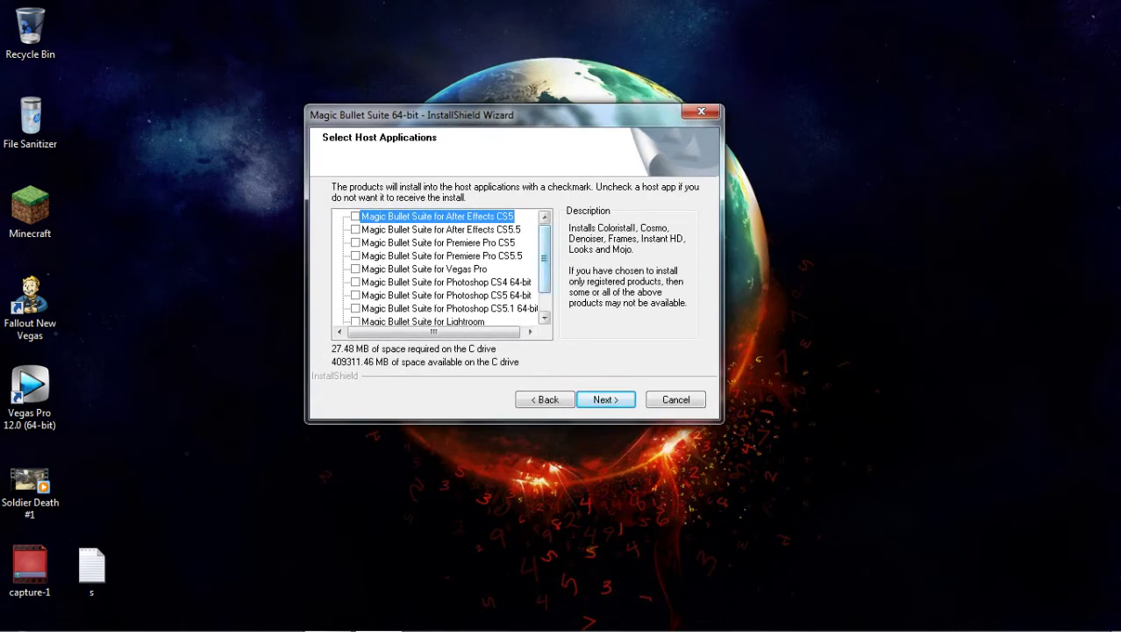
mouse_move(545, 259)
left_mouse_down()
mouse_move(545, 279)
mouse_move(545, 258)
left_mouse_up()
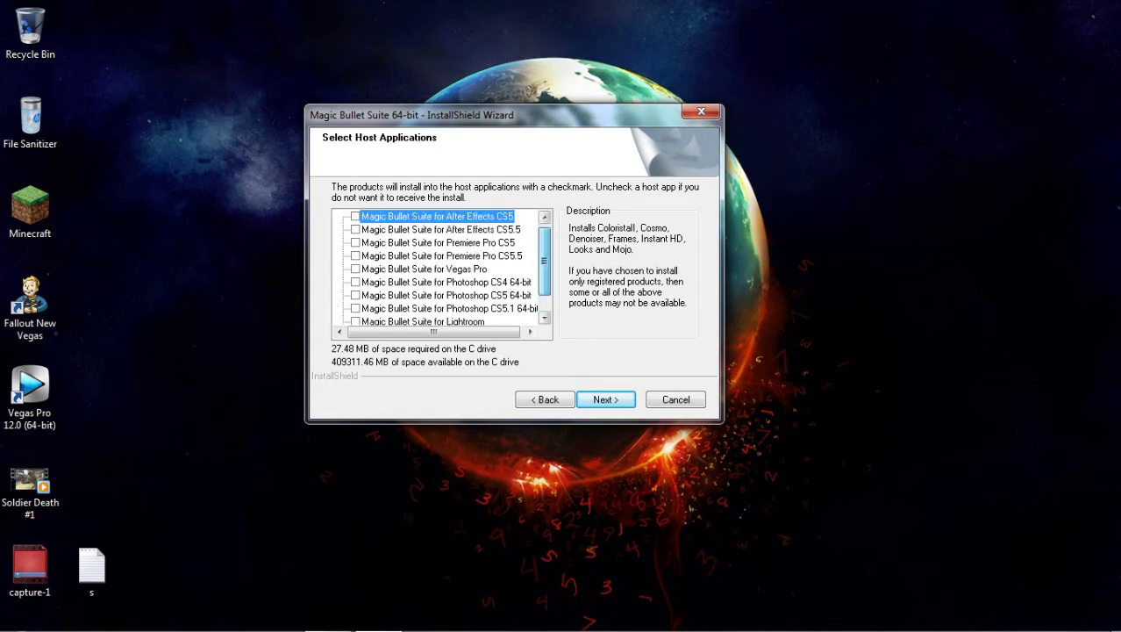
scroll(439, 268, "down", 1)
scroll(439, 267, "up", 1)
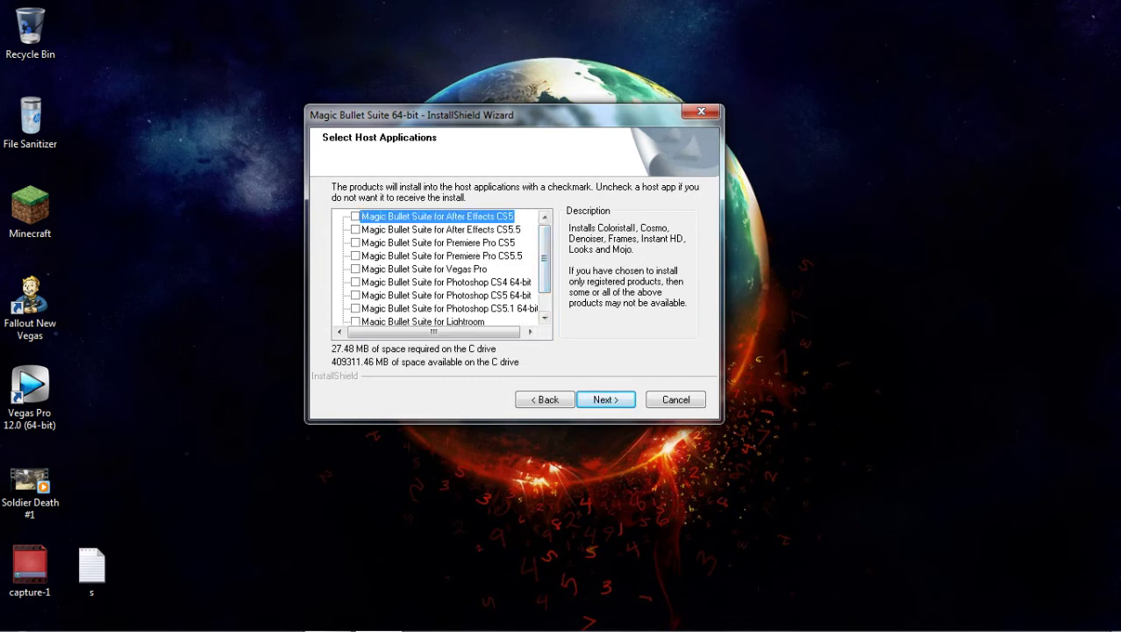
left_click(355, 270)
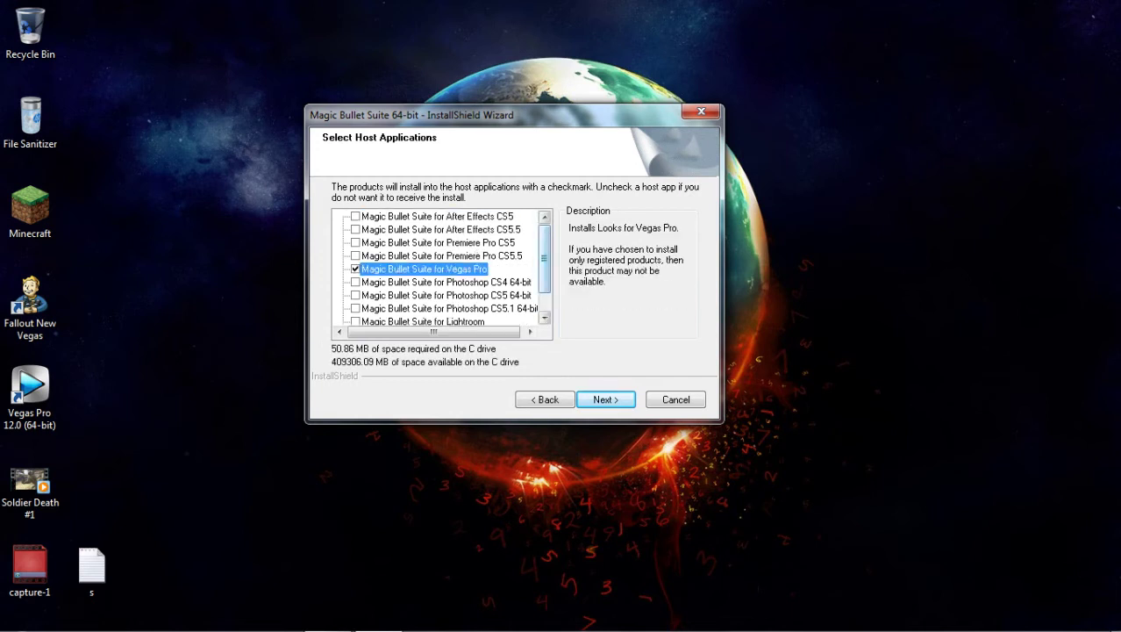
left_click_drag(545, 259, 545, 276)
scroll(439, 268, "up", 1)
left_click(605, 399)
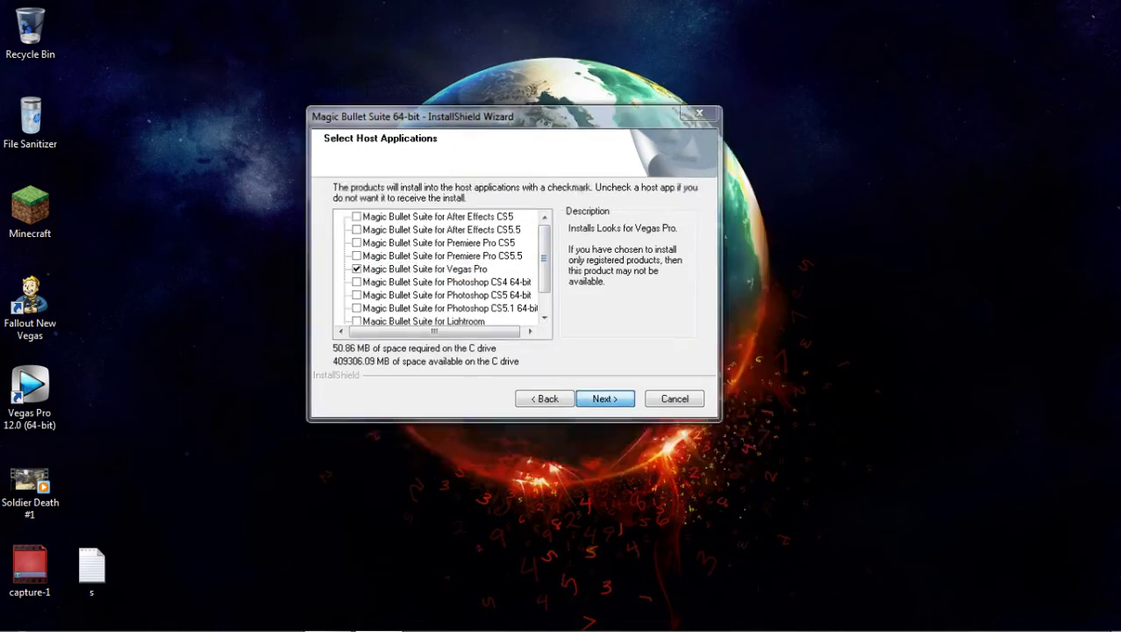
Install Magic Bullet Suite 64-bit 11.1.2 and finish the InstallShield Wizard
left_click_drag(580, 166, 546, 130)
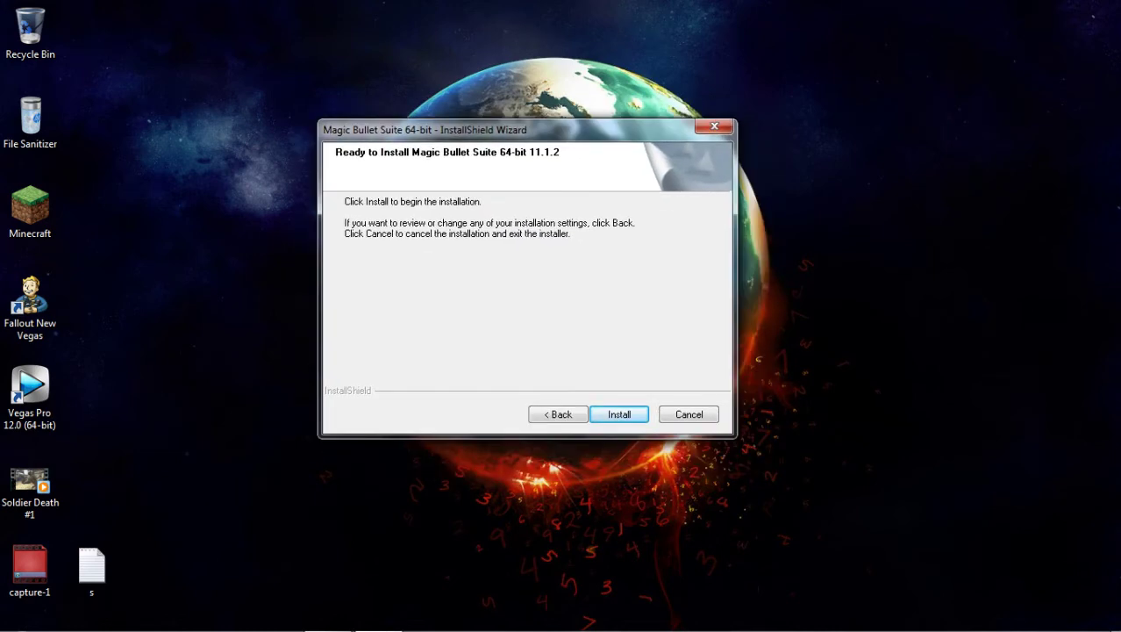
left_click(619, 414)
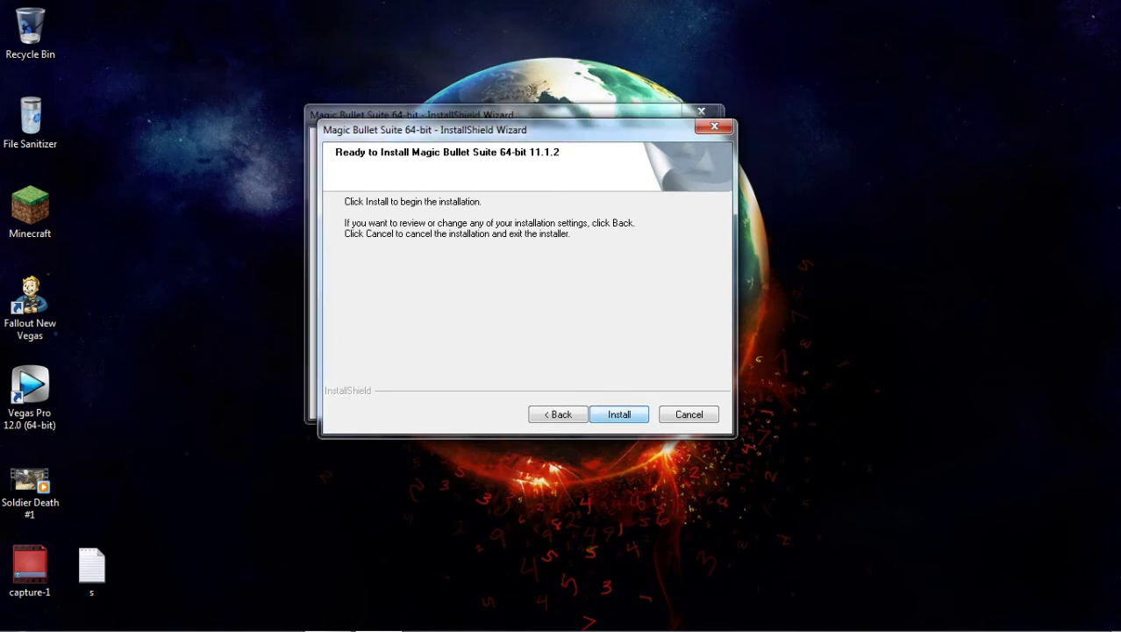
left_click_drag(537, 137, 531, 123)
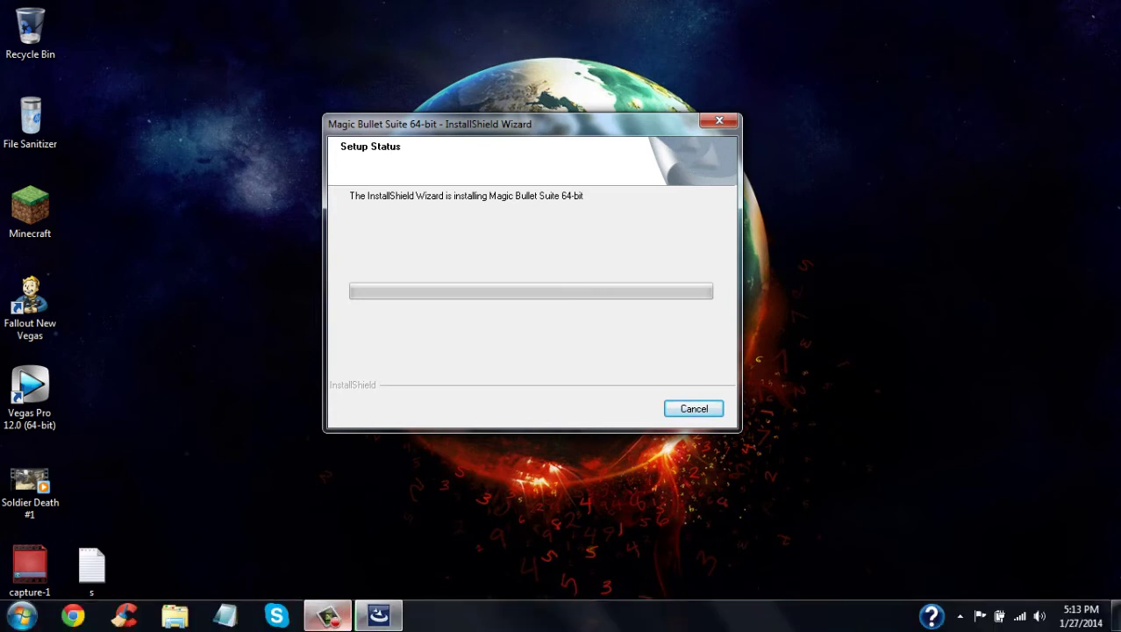
left_click(328, 614)
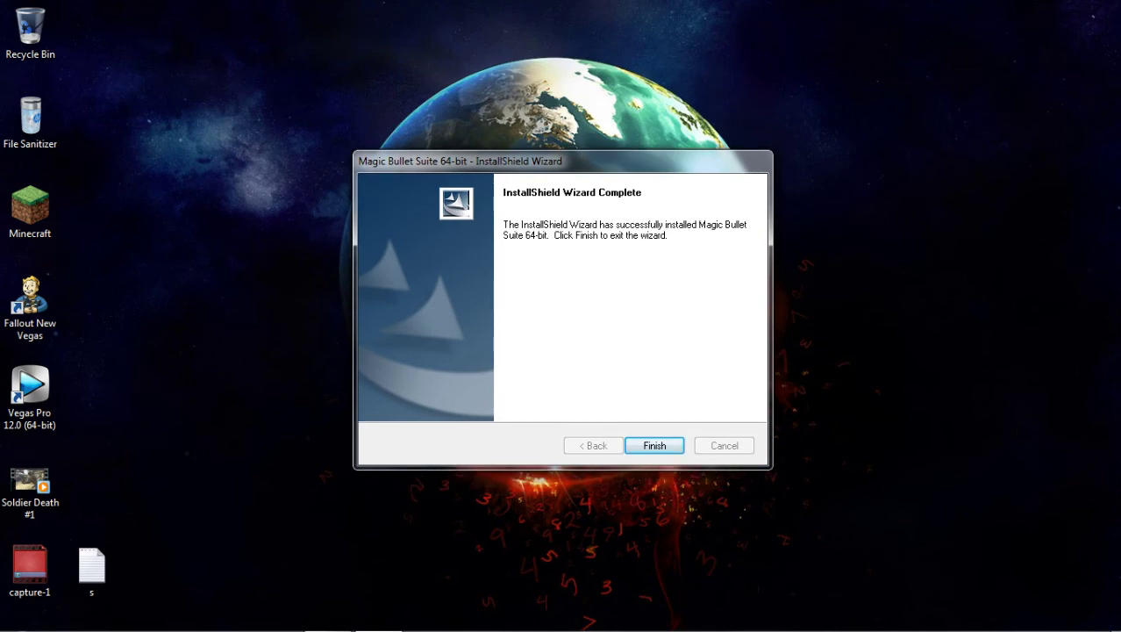
left_click_drag(562, 161, 563, 151)
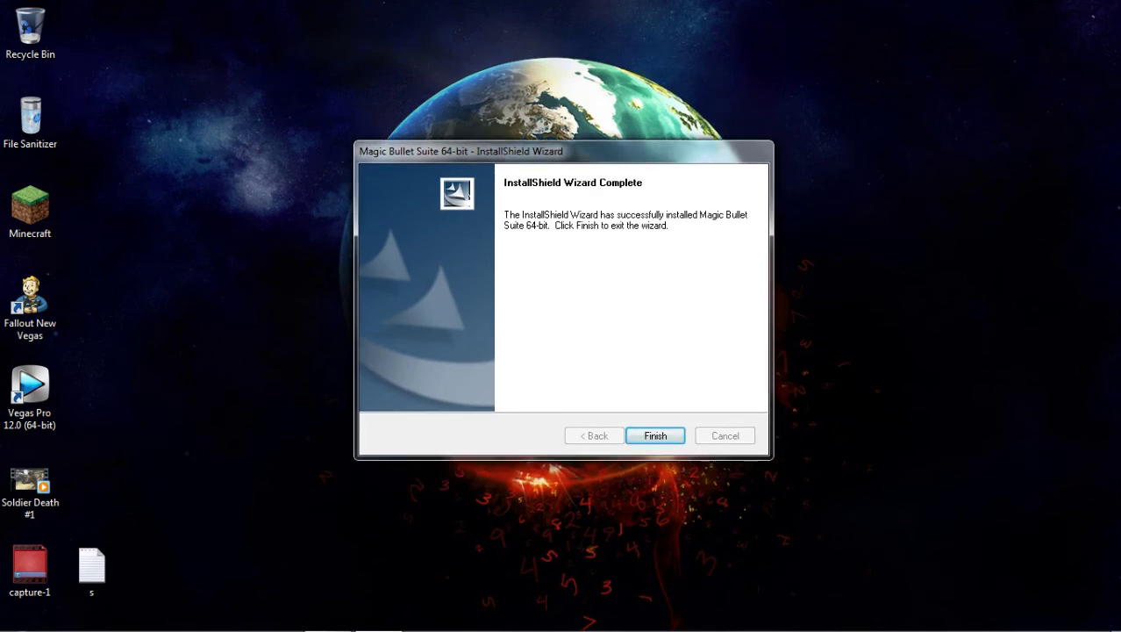
key("Return")
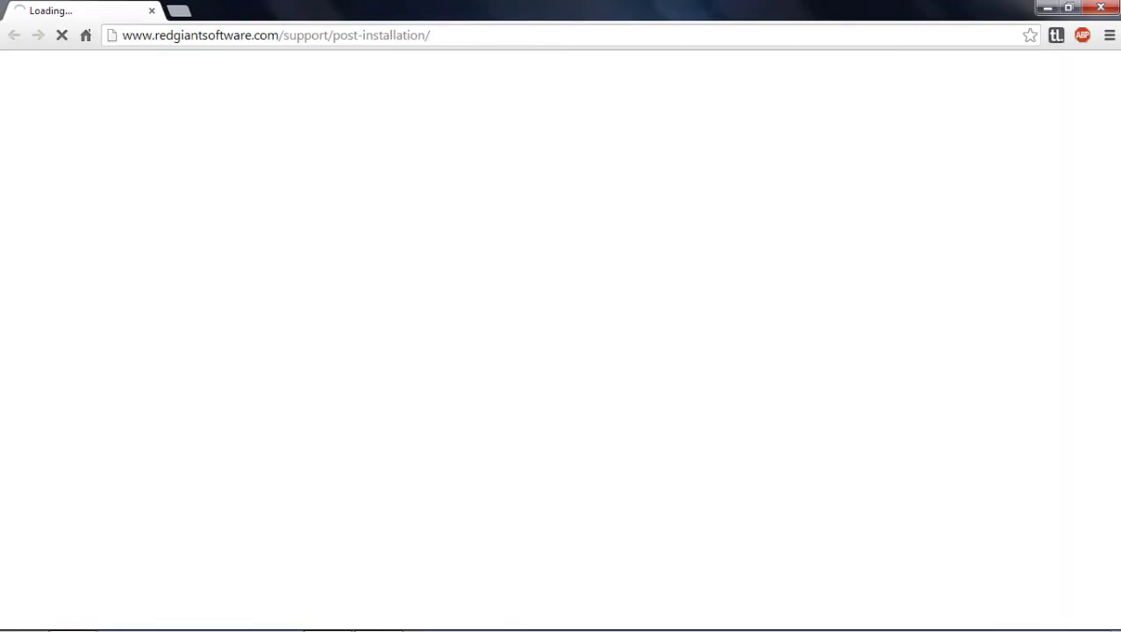
Close the Red Giant post-installation web page, decline the Red Giant Link update, and close Red Giant Link
left_click(1101, 7)
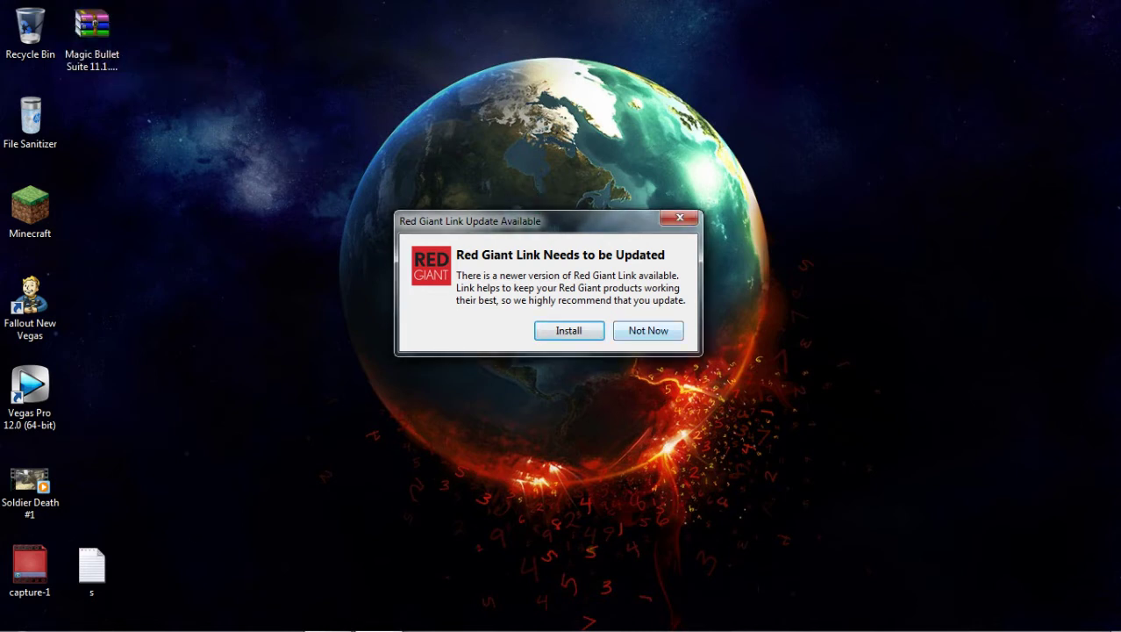
left_click(648, 330)
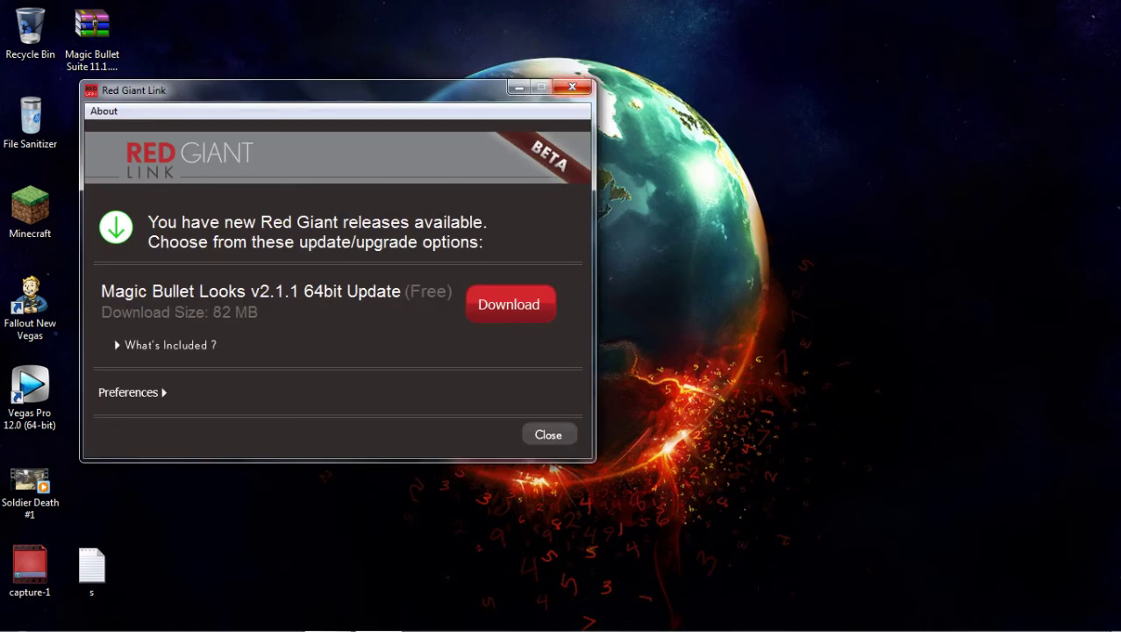
left_click(572, 87)
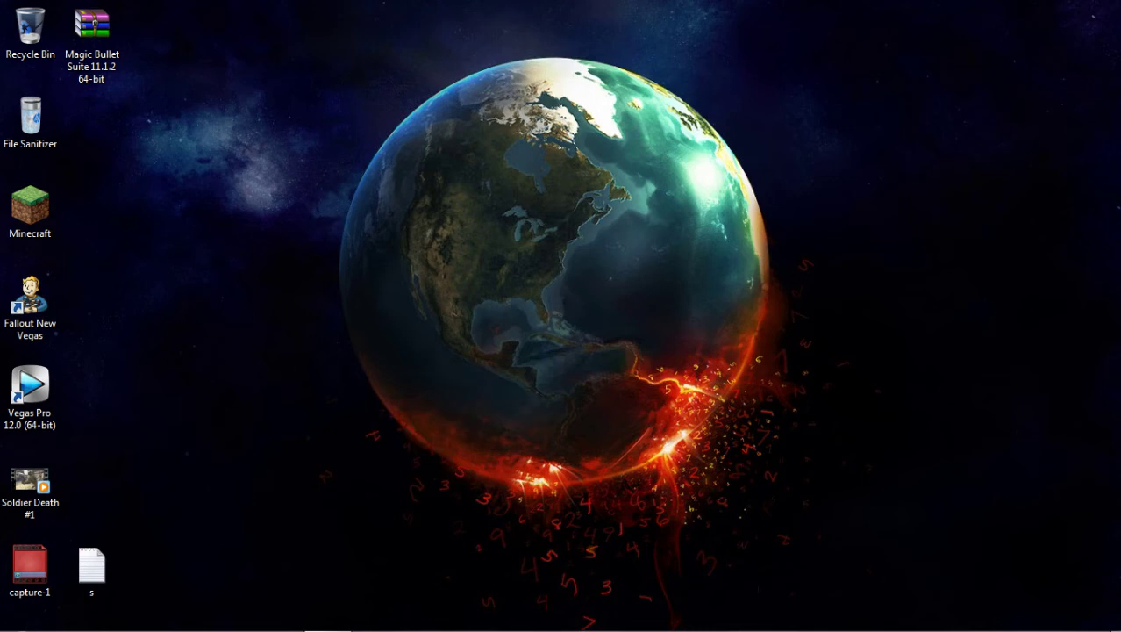
Launch Vegas Pro 12.0 (64-bit) from the desktop and dismiss the Windows Firewall alert
double_click(30, 395)
key("Return")
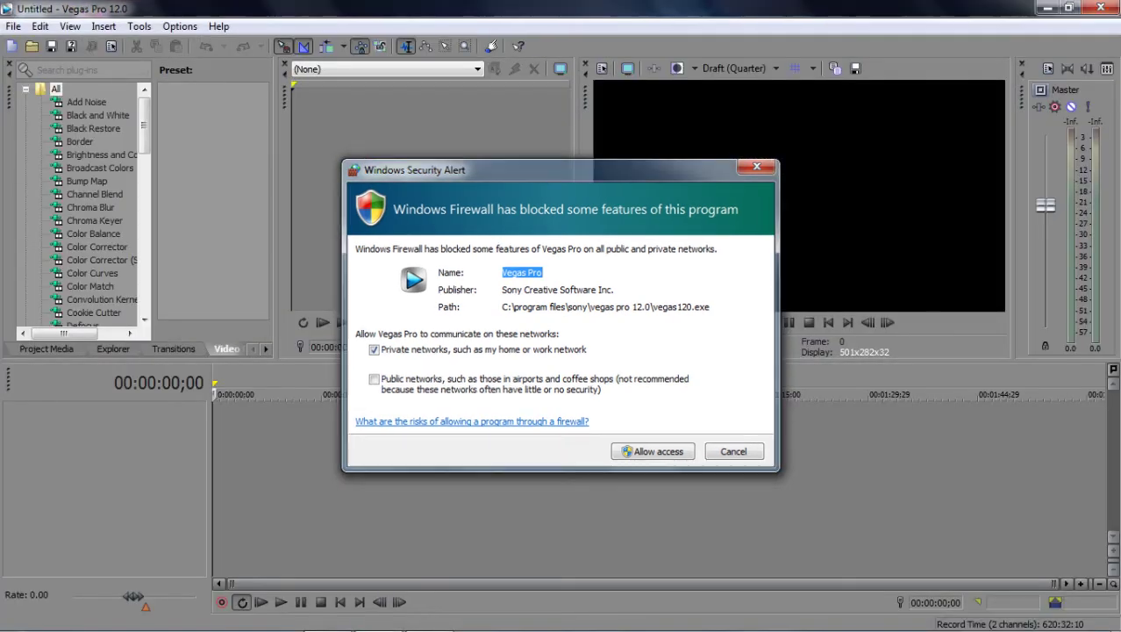
left_click(757, 167)
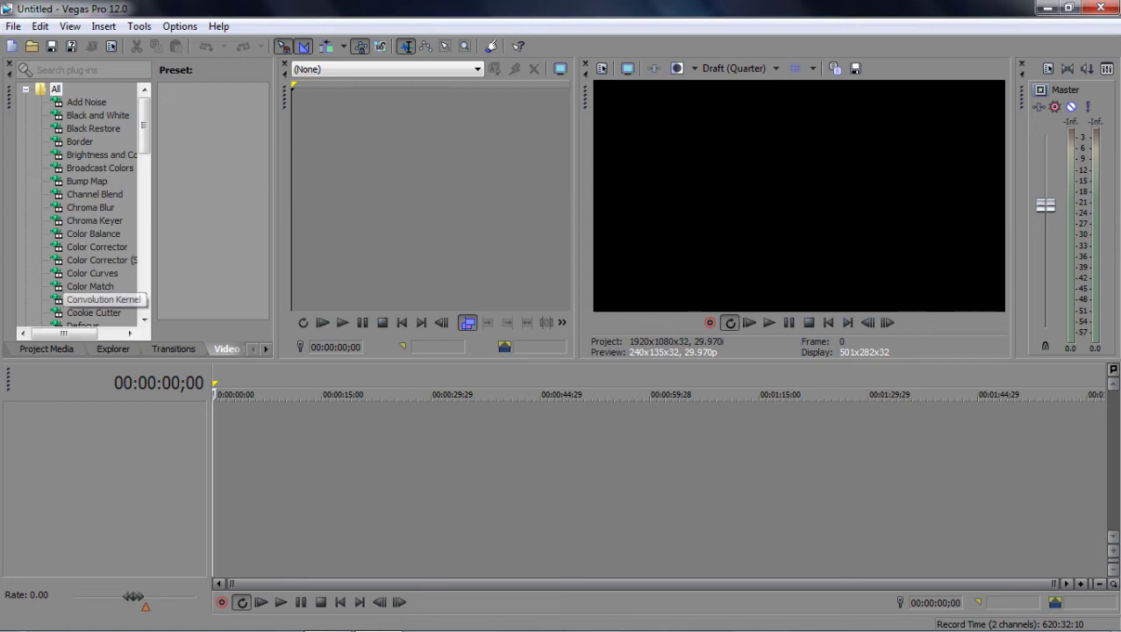
Find Magic Bullet Looks among the video effects and display its presets
left_click(226, 349)
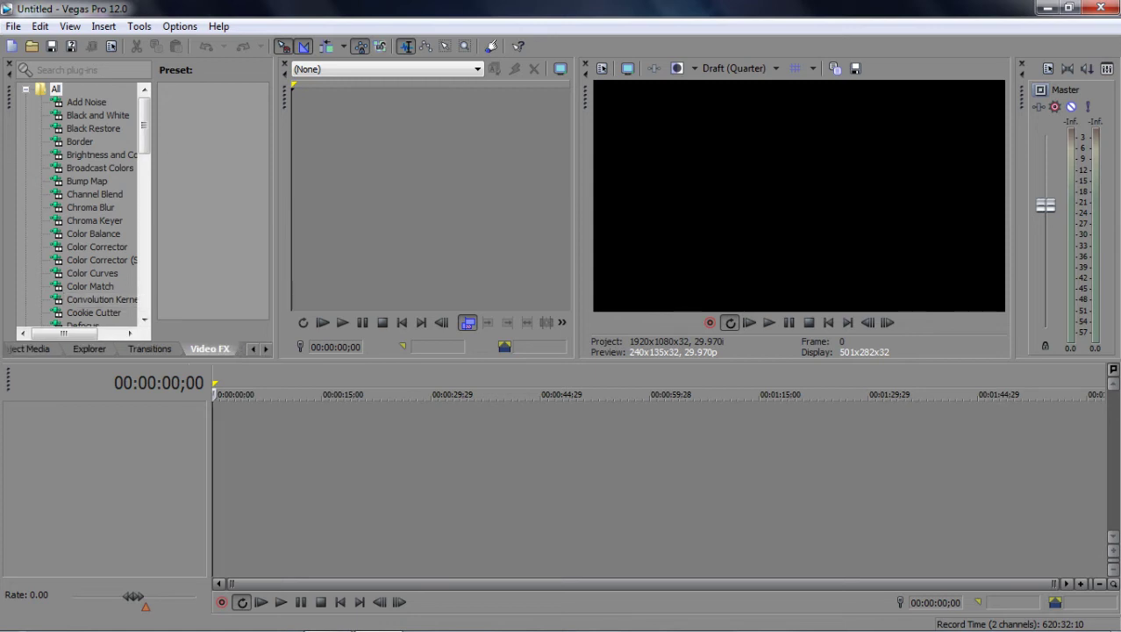
left_click_drag(144, 125, 144, 215)
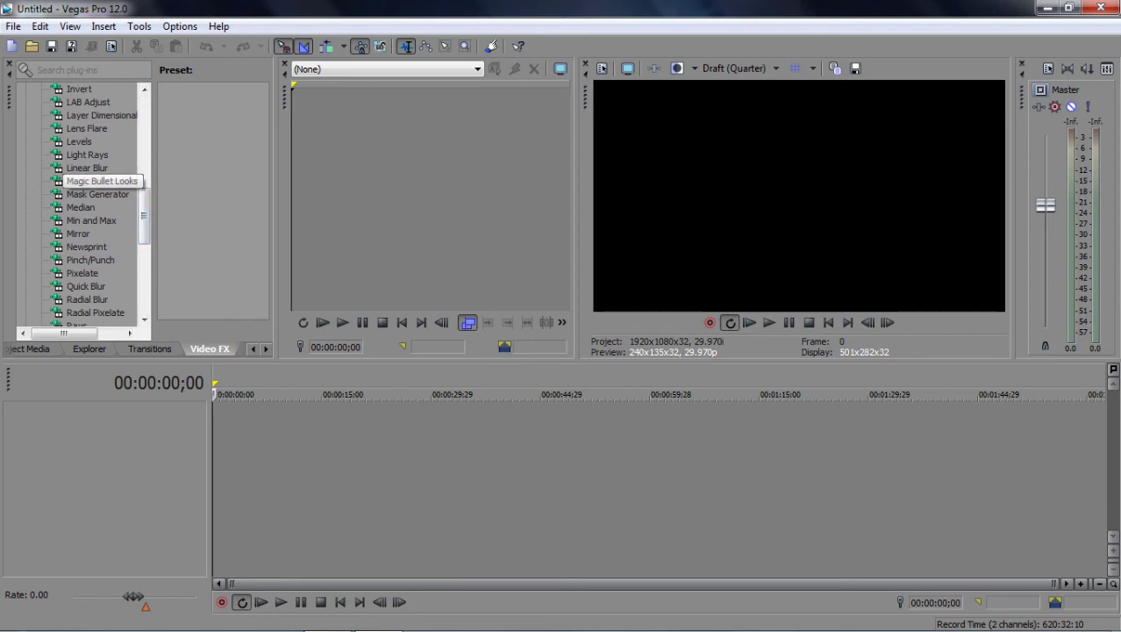
left_click(102, 180)
left_click_drag(155, 307, 161, 307)
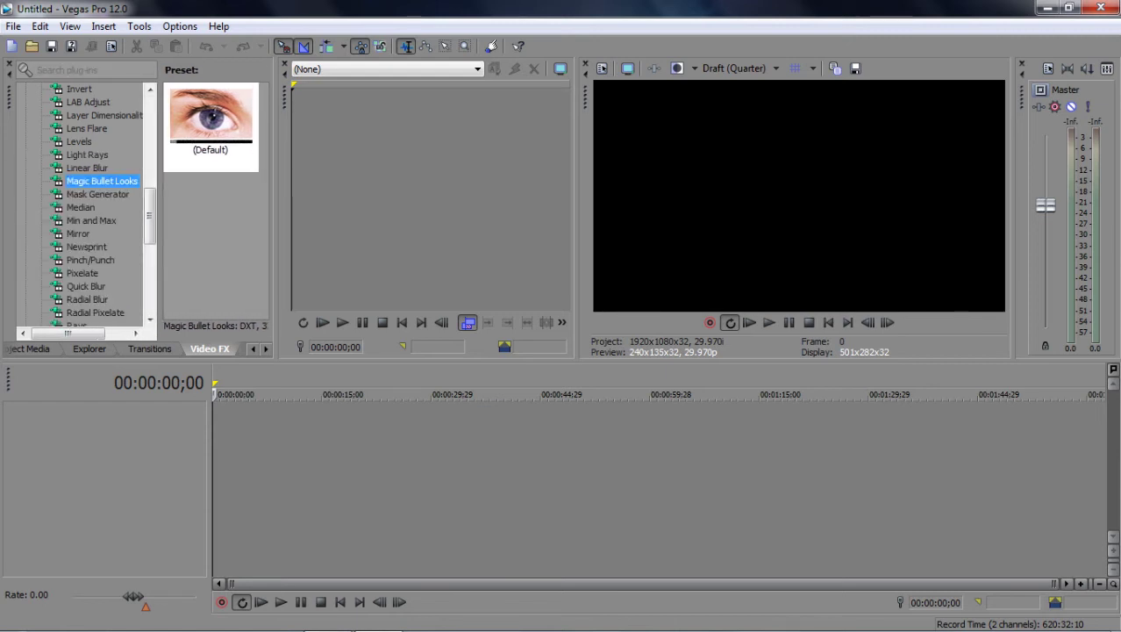
Add the desktop clip "Soldier Death #1" to the start of the timeline and match the project video settings to it
left_click(1048, 8)
left_click_drag(30, 482, 254, 447)
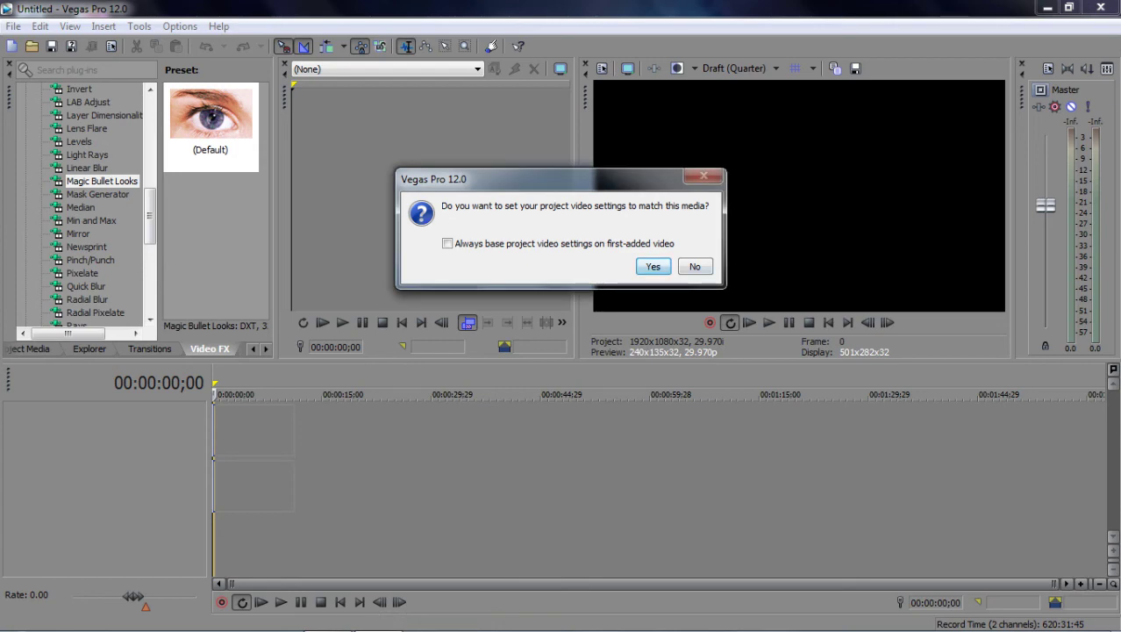
key("Return")
scroll(374, 496, "up", 3)
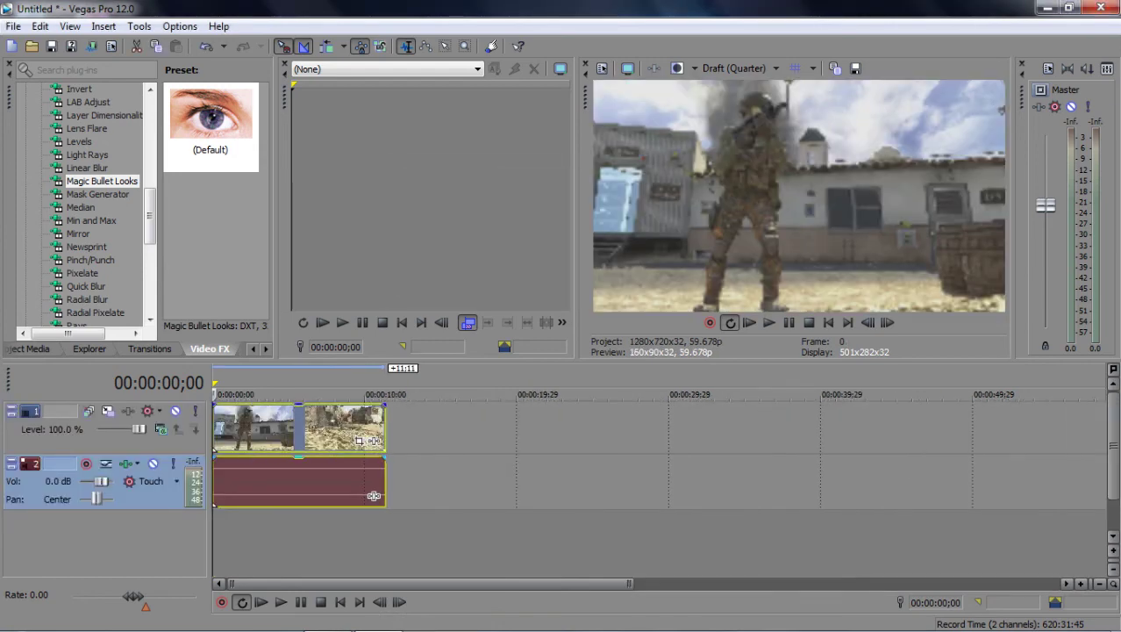
Apply the (Default) preset of Magic Bullet Looks to the video event on track 1
left_click(272, 429)
left_click(211, 119)
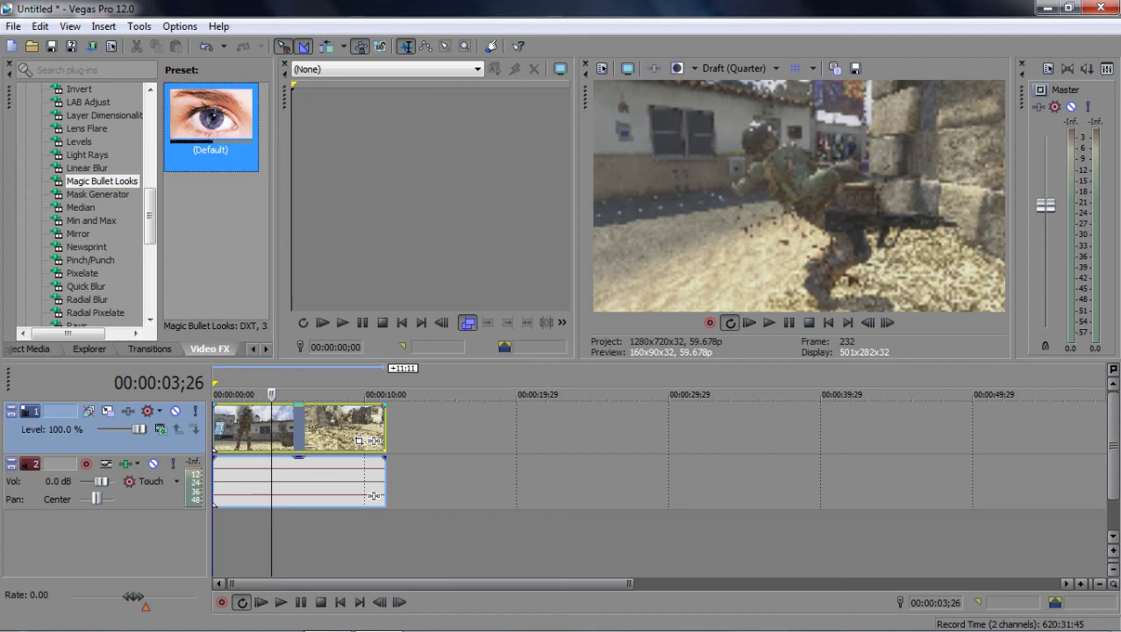
left_click_drag(210, 118, 271, 428)
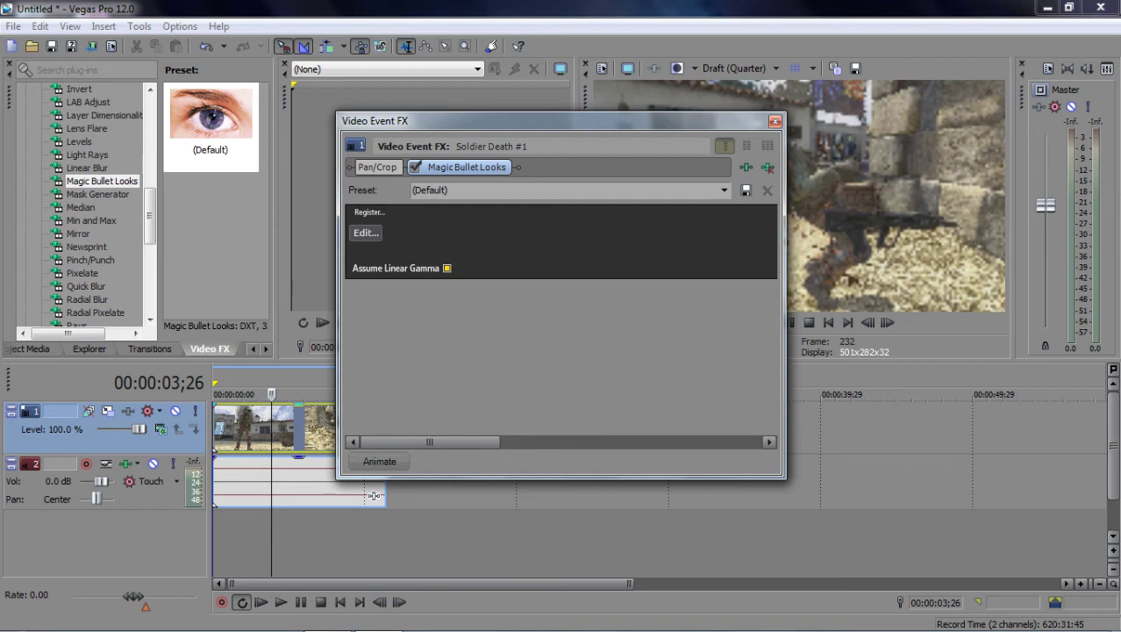
Set the video preview quality to Best (Quarter) and make the clip's full length the loop region
left_click(741, 68)
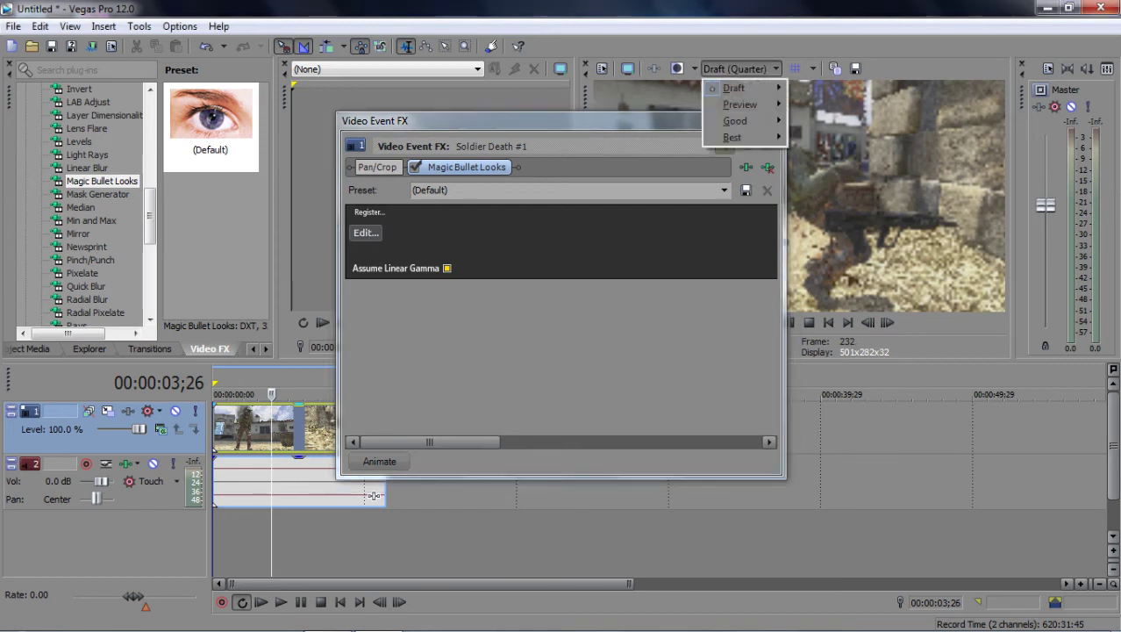
mouse_move(744, 138)
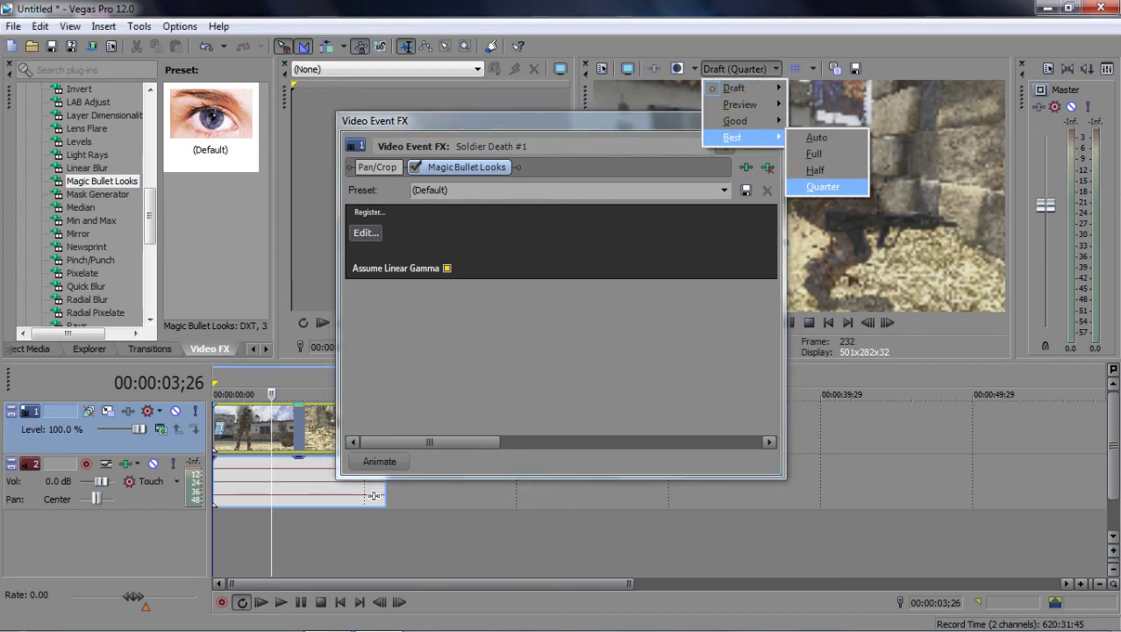
left_click(823, 186)
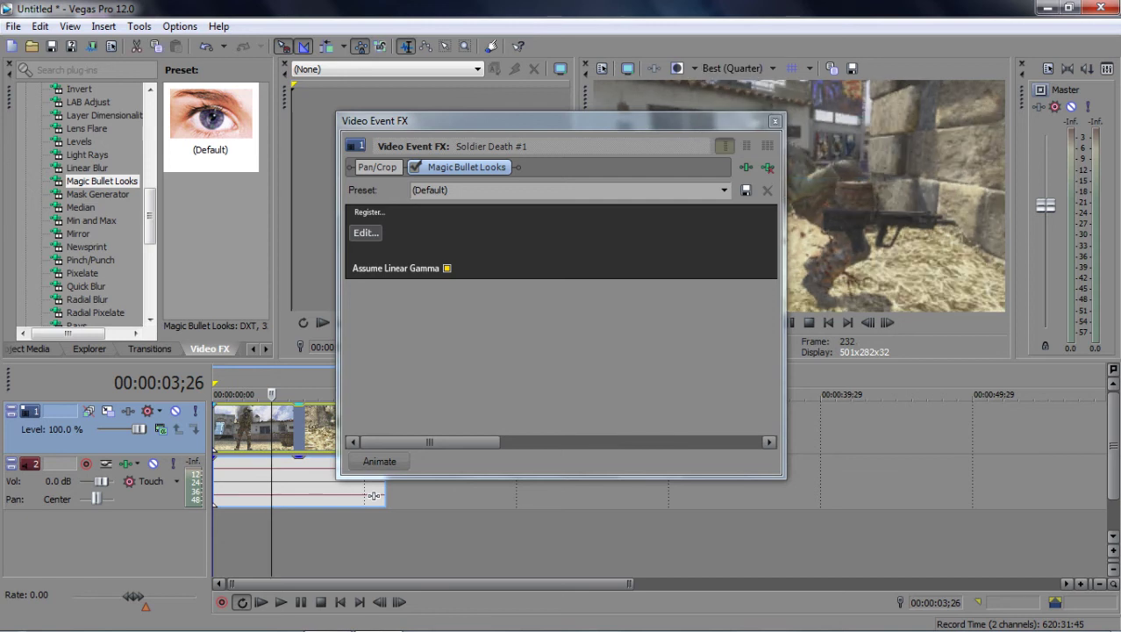
double_click(265, 382)
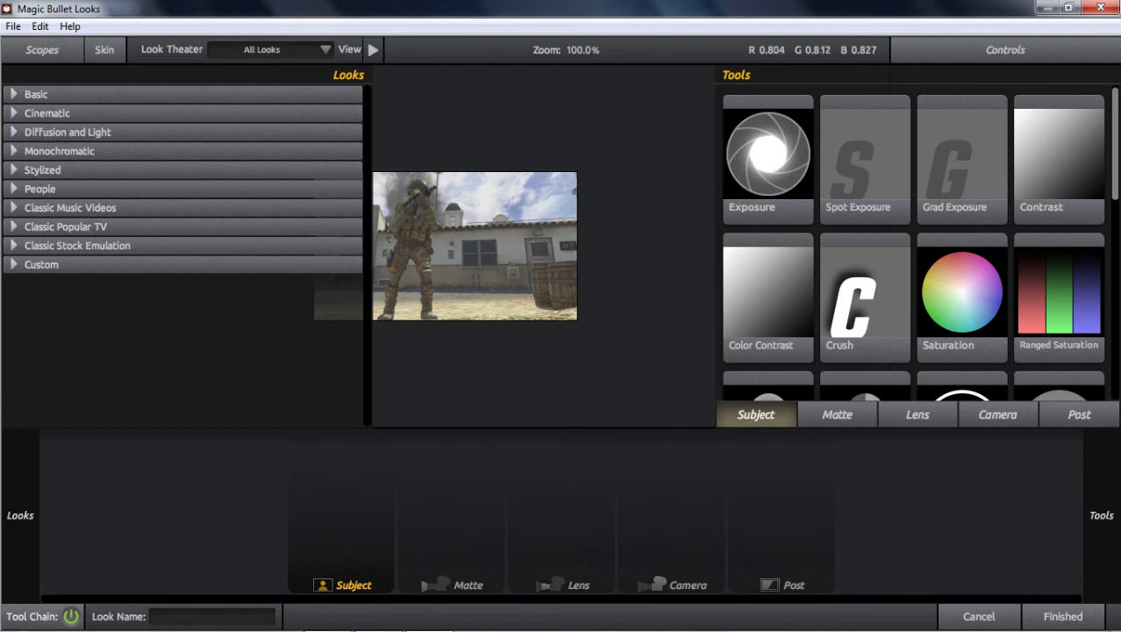
In the Magic Bullet Looks editor, try the Warm look from Basic and the Action look from Cinematic
left_click(36, 93)
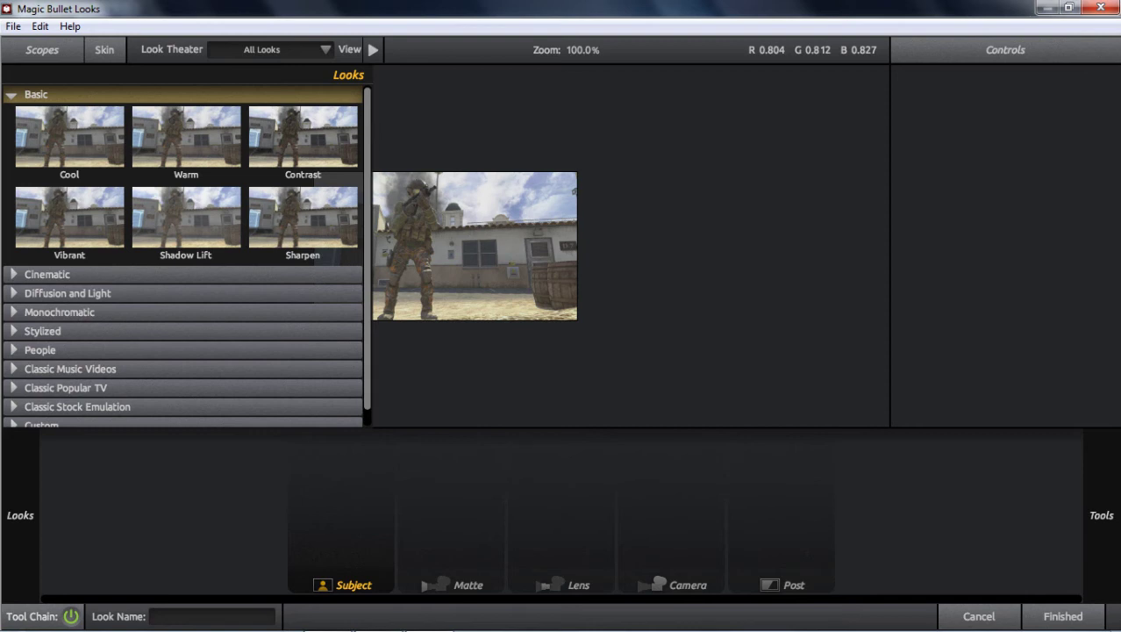
left_click(186, 138)
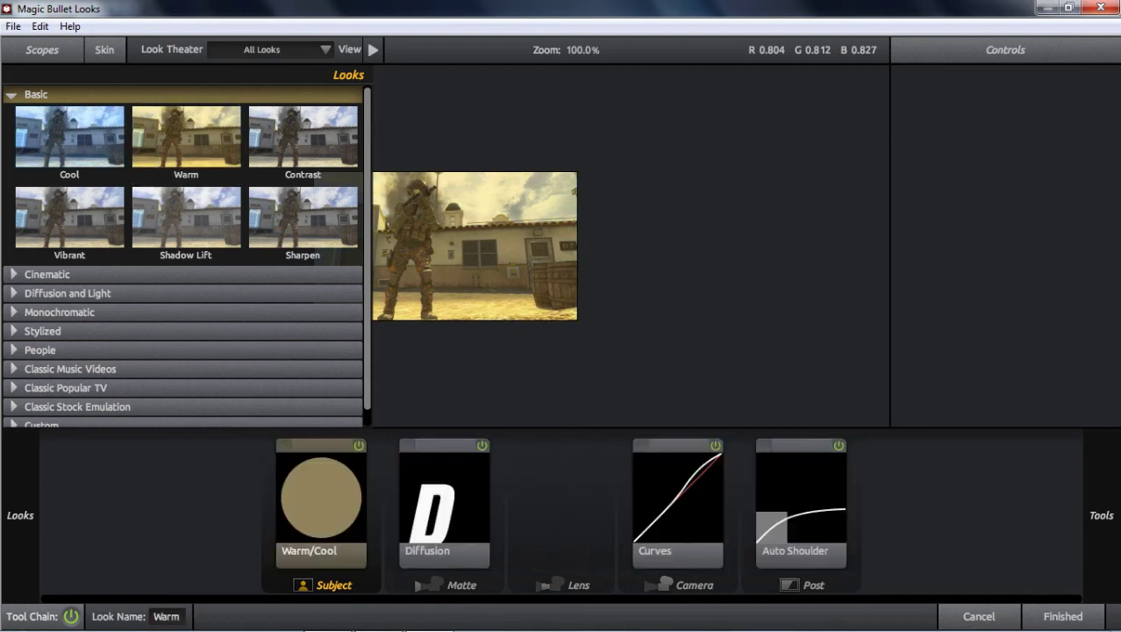
left_click(47, 274)
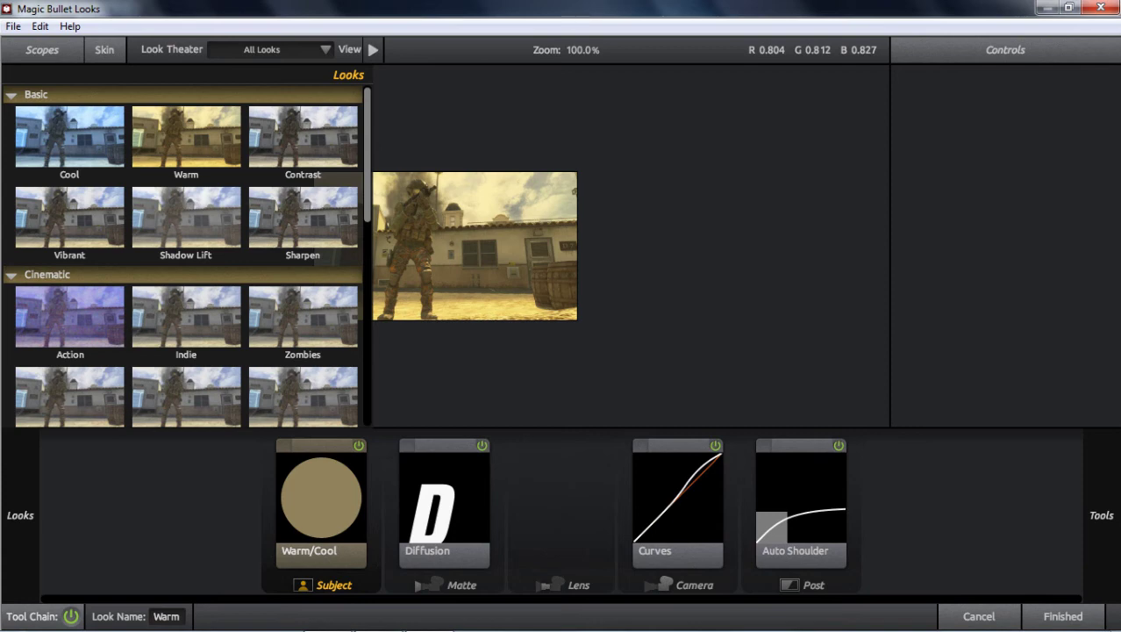
left_click(69, 317)
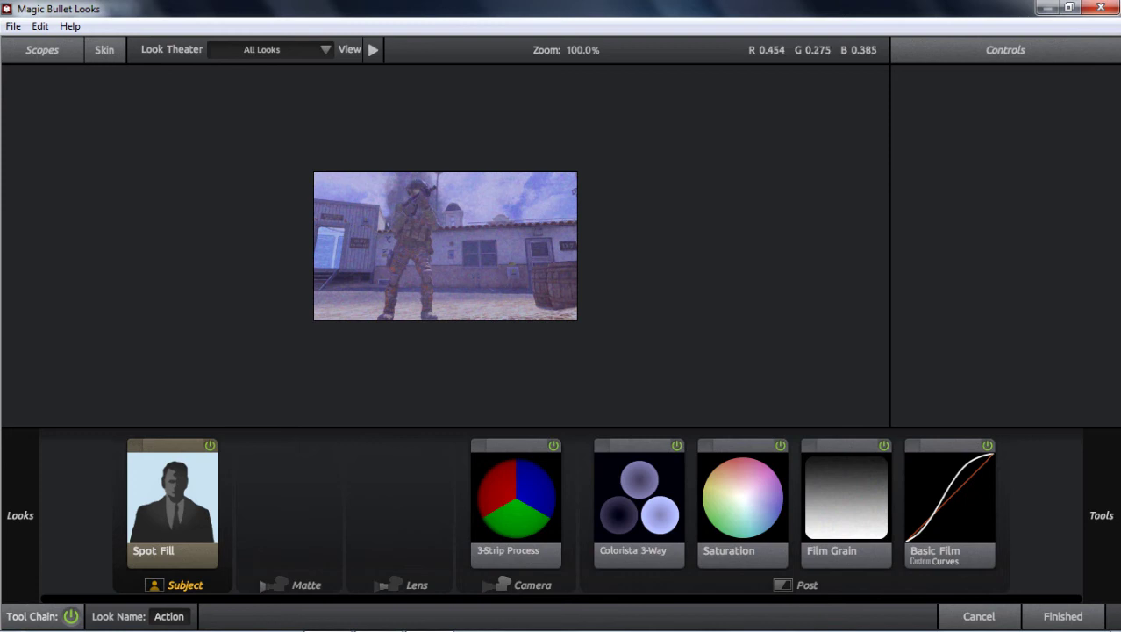
Apply the Blockbuster look from the Cinematic category to the clip
mouse_move(19, 515)
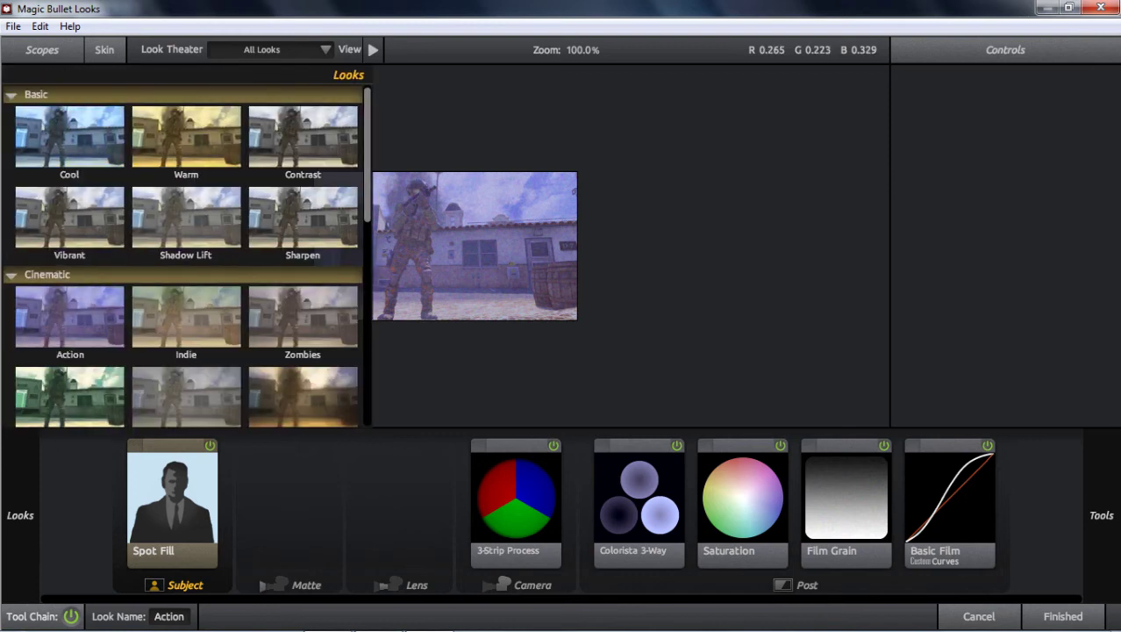
scroll(187, 255, "down", 3)
scroll(187, 256, "down", 1)
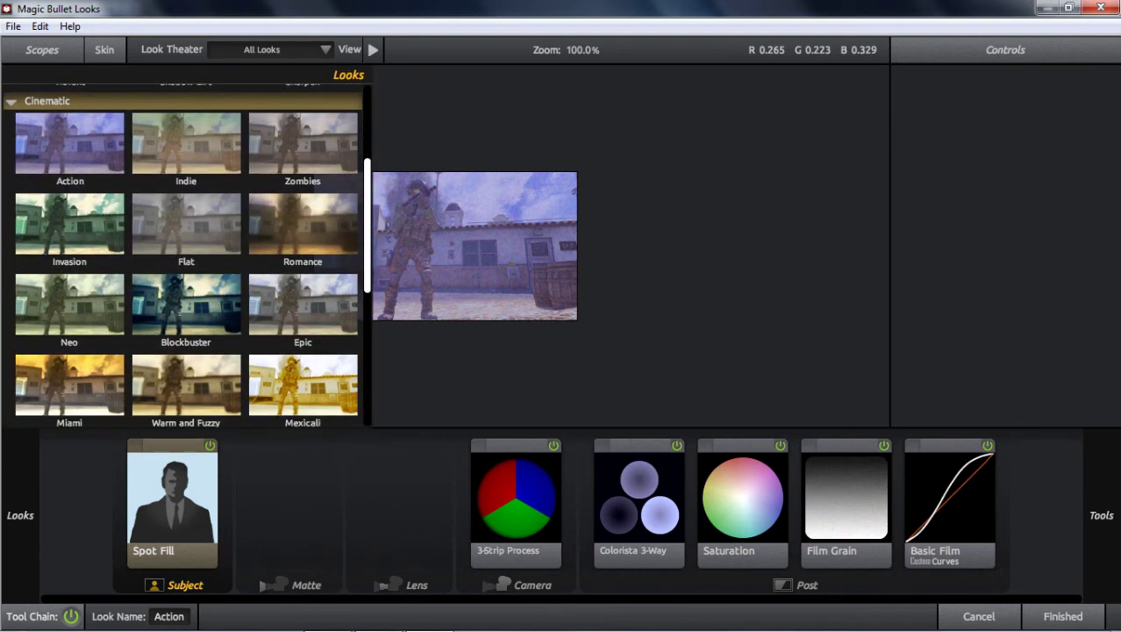
left_click(187, 305)
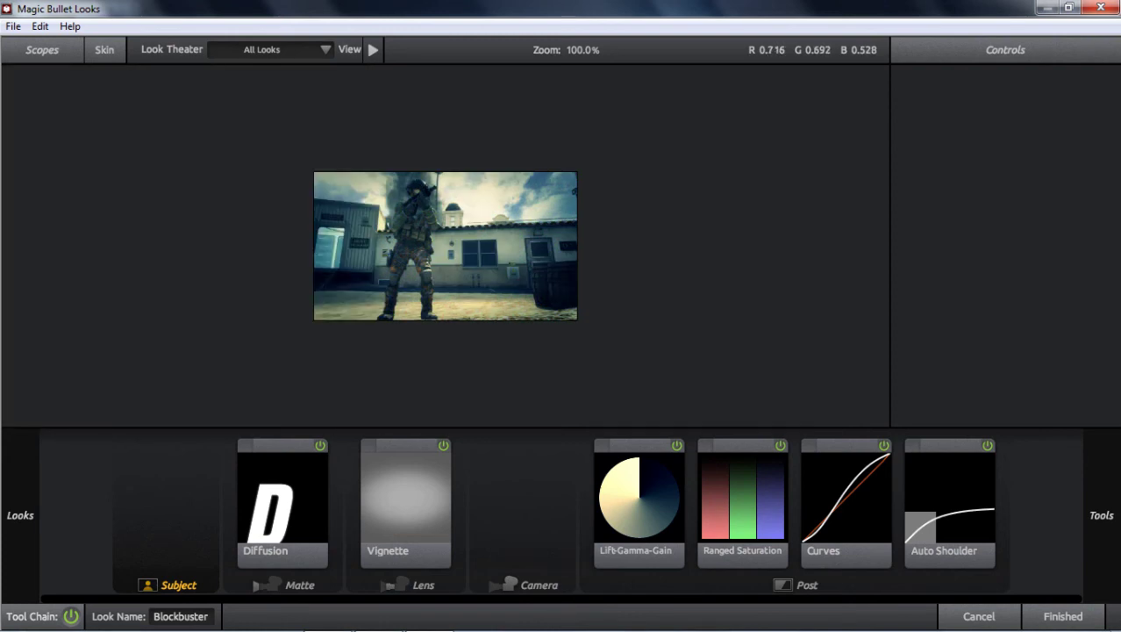
Add the Edge Softness lens tool to the look's tool chain beside Vignette
mouse_move(1101, 515)
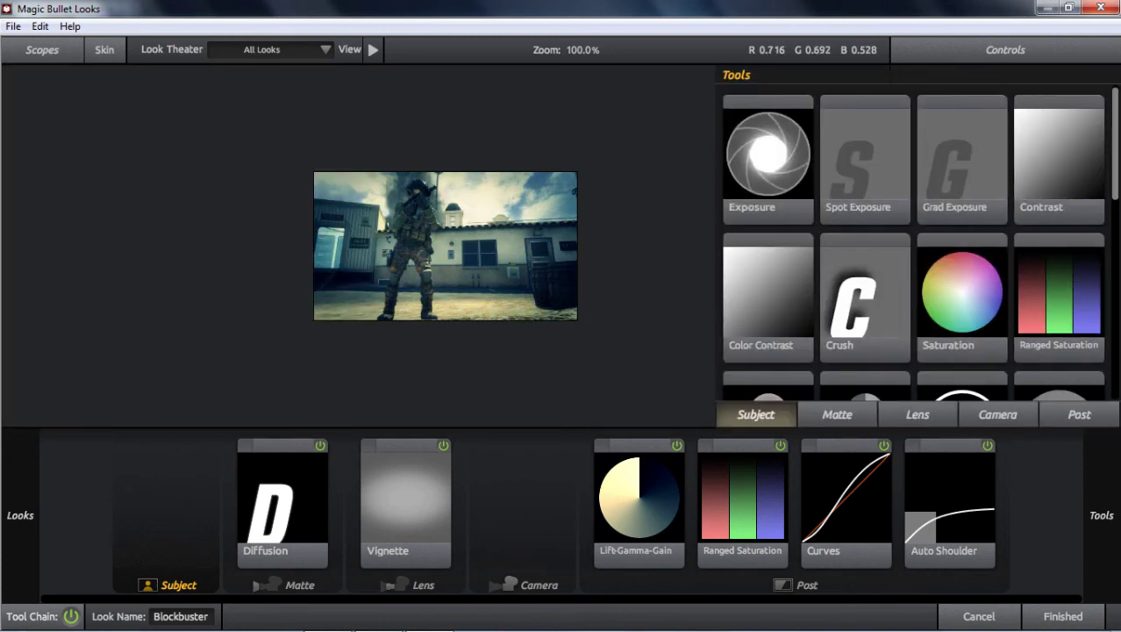
scroll(917, 243, "down", 3)
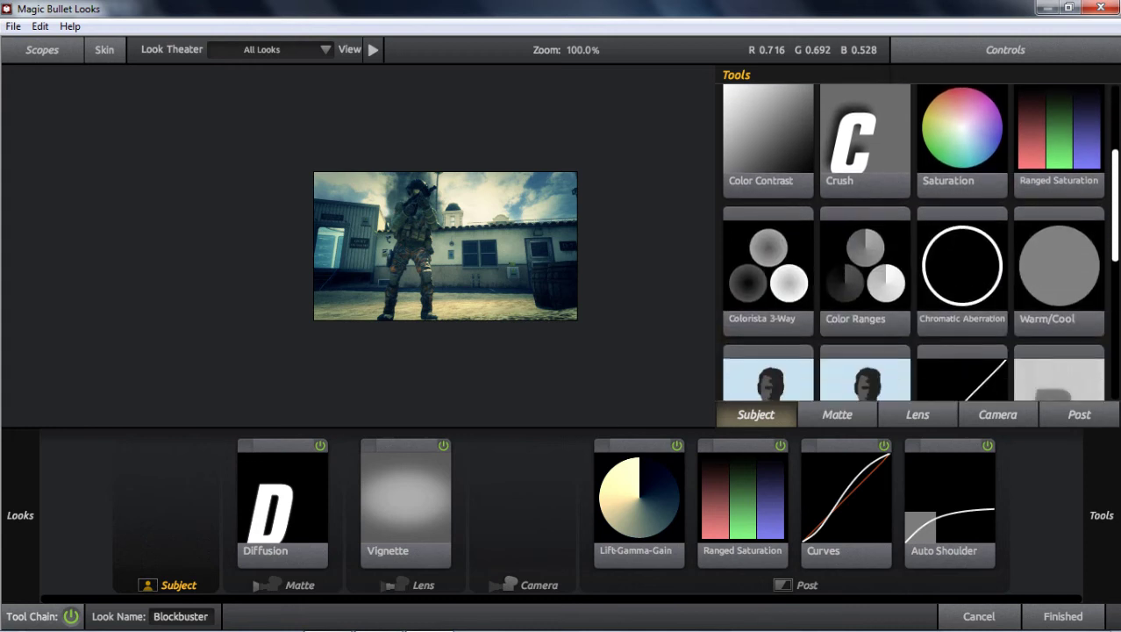
left_click(918, 414)
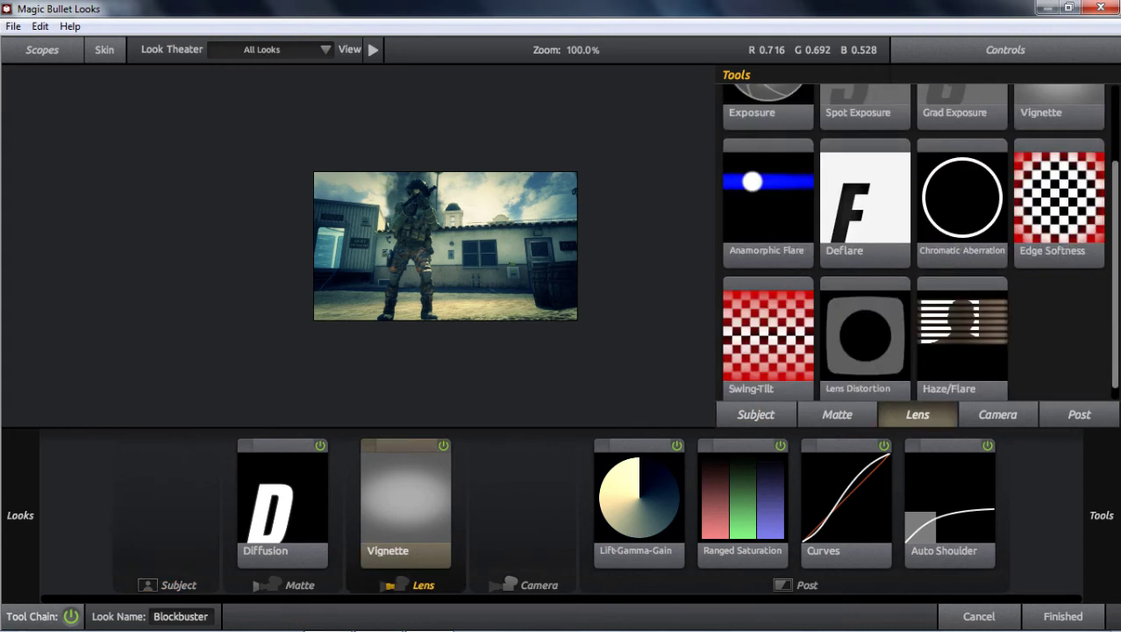
left_click_drag(1059, 197, 544, 509)
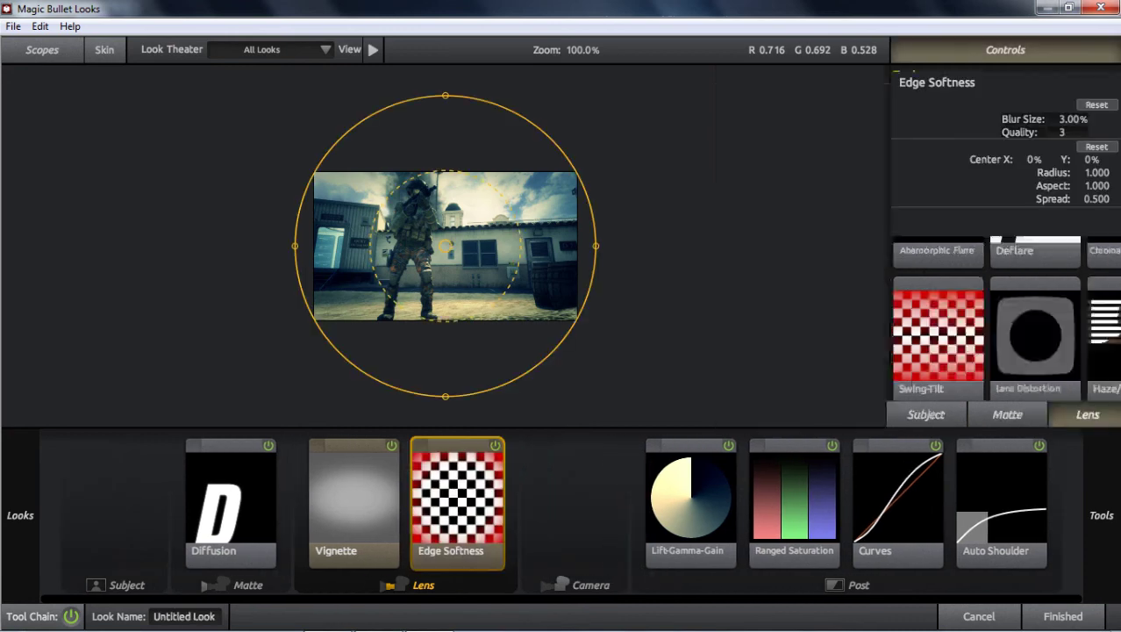
Adjust Edge Softness to a spread of about 0.340 and shift its center to about X +1.4%, Y +0.3%
scroll(446, 246, "up", 3)
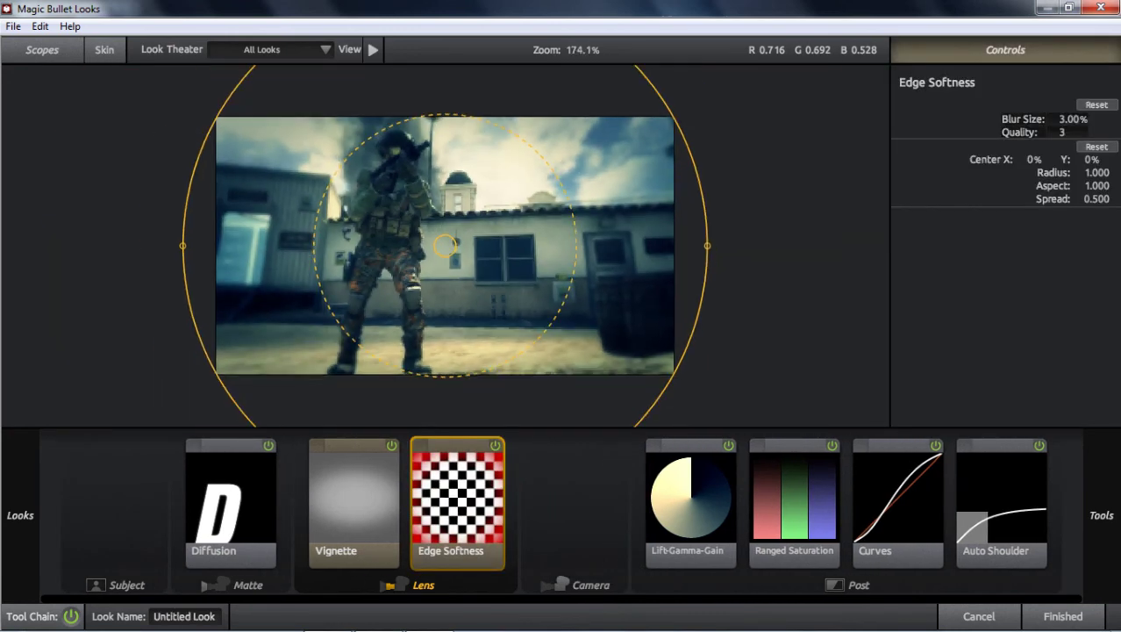
left_click_drag(576, 245, 618, 245)
left_click_drag(445, 244, 451, 247)
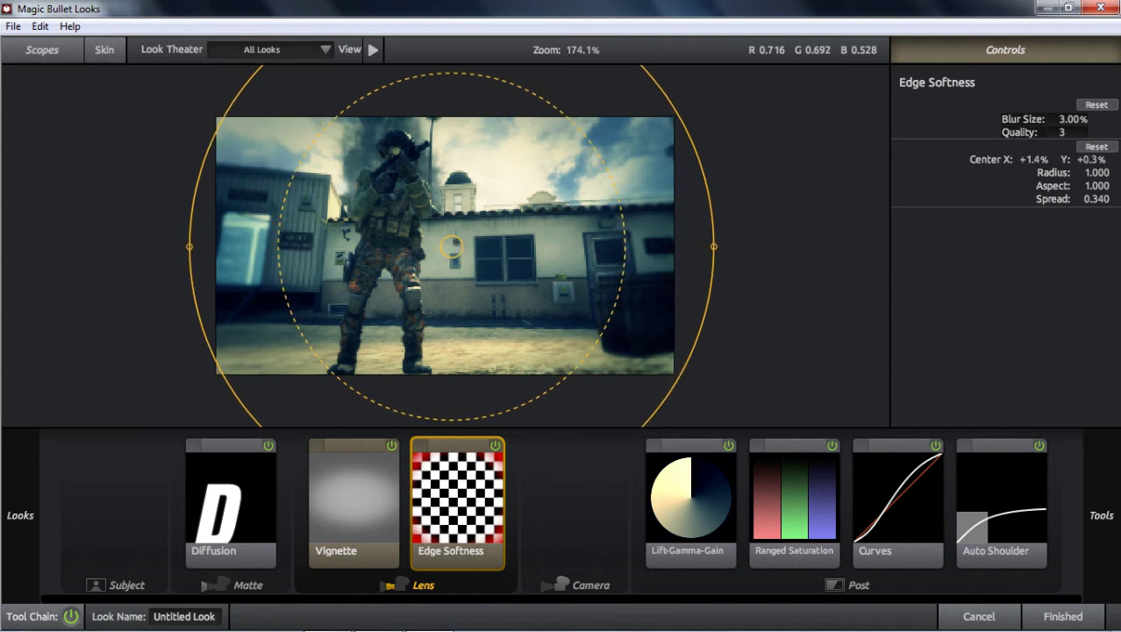
left_click(574, 514)
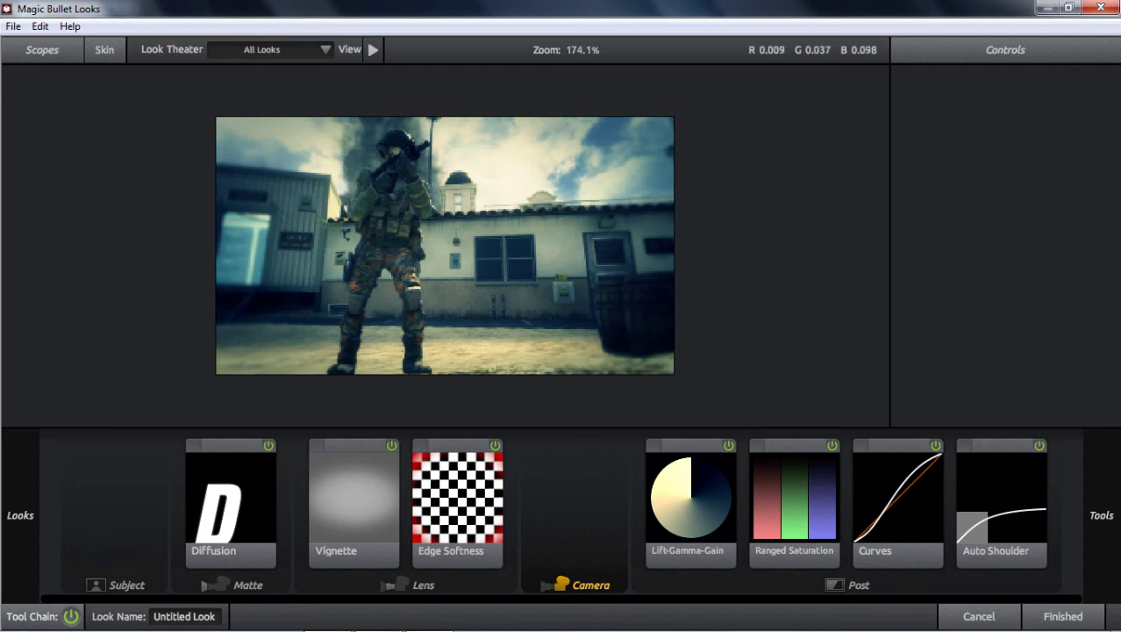
left_click(458, 502)
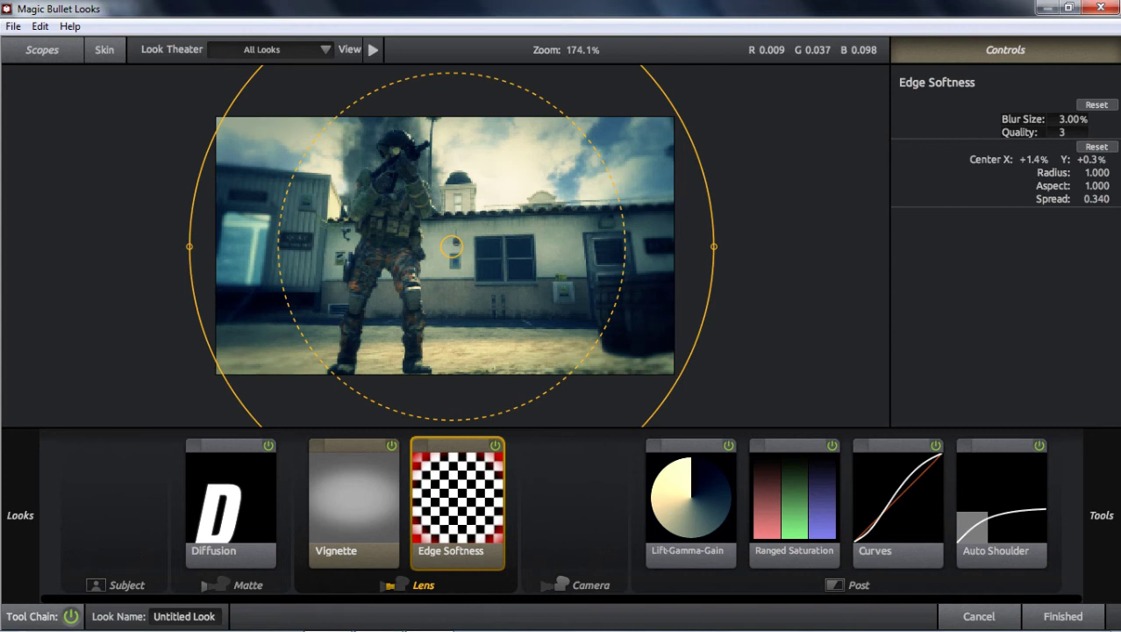
Display the Lift-Gamma-Gain controls, then finish the look and close the Video Event FX window
left_click(692, 502)
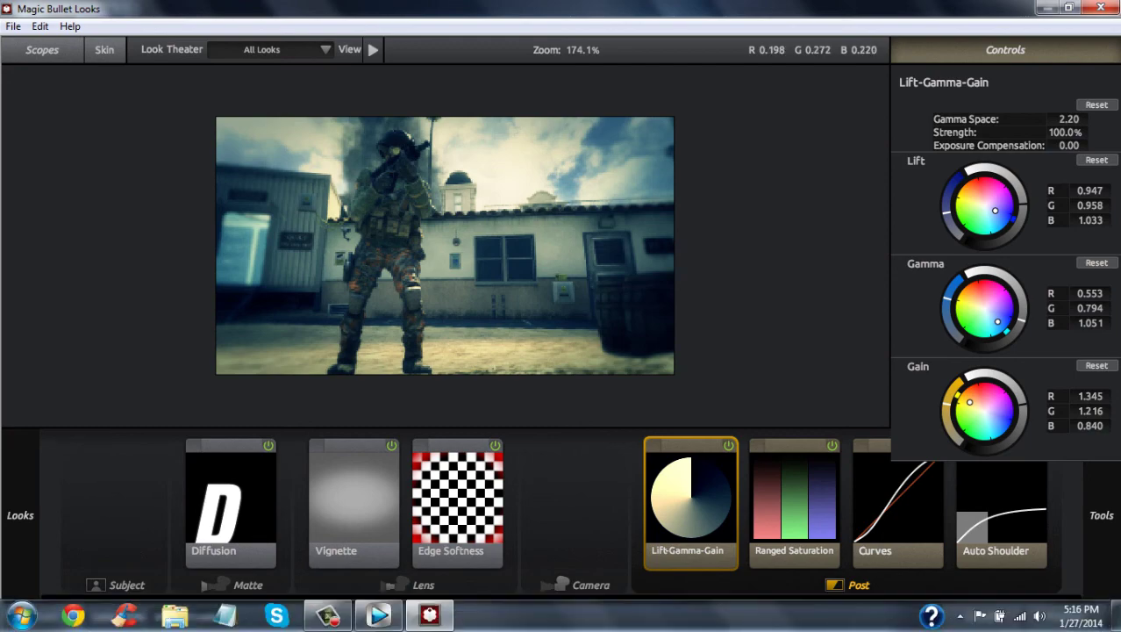
left_click(1063, 616)
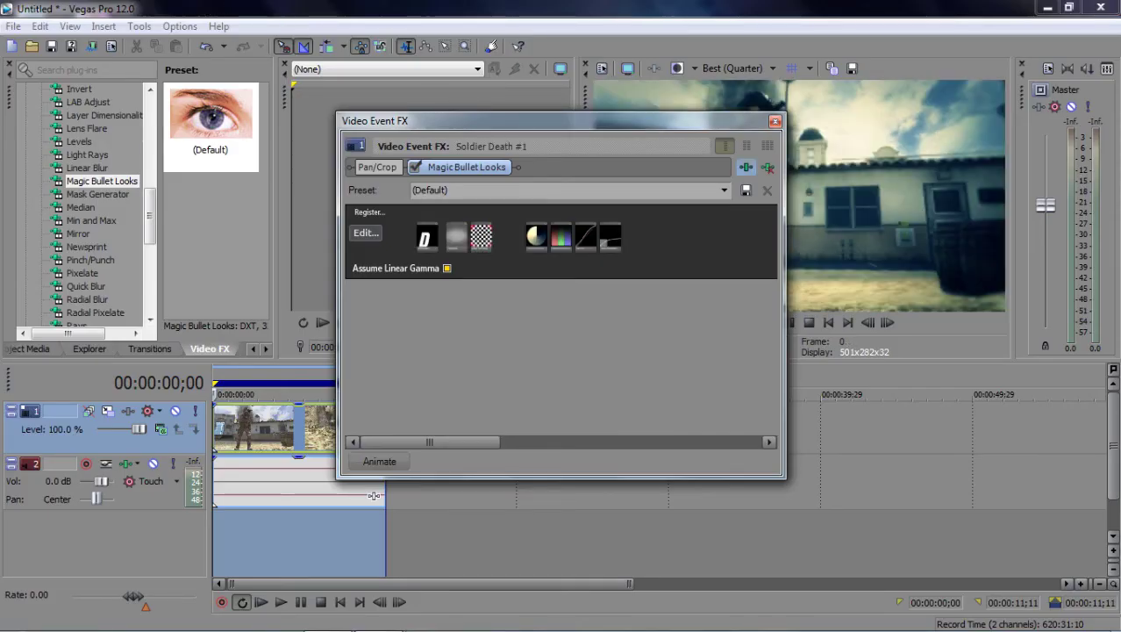
left_click(774, 121)
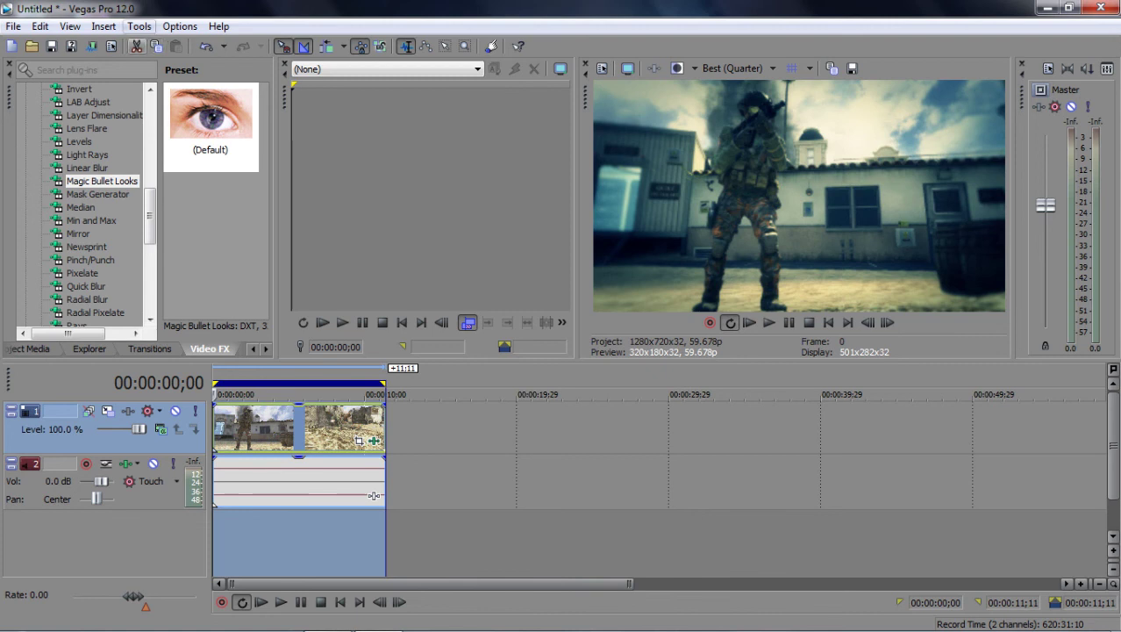
Build a dynamic RAM preview for the time selection covering the clip on the timeline
left_click(139, 26)
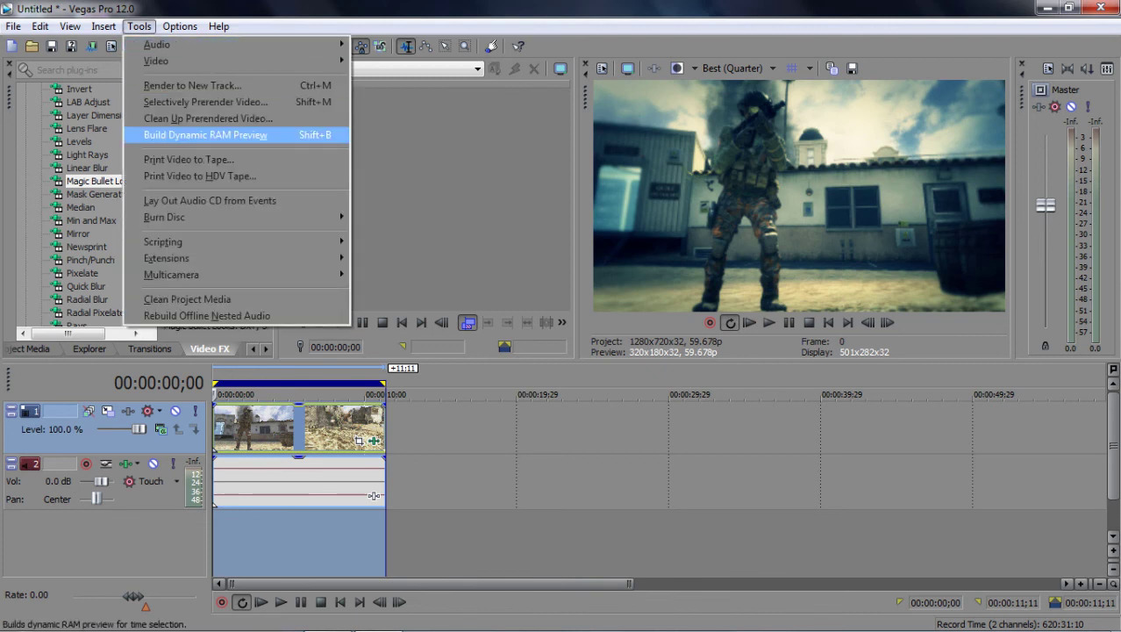
left_click(205, 135)
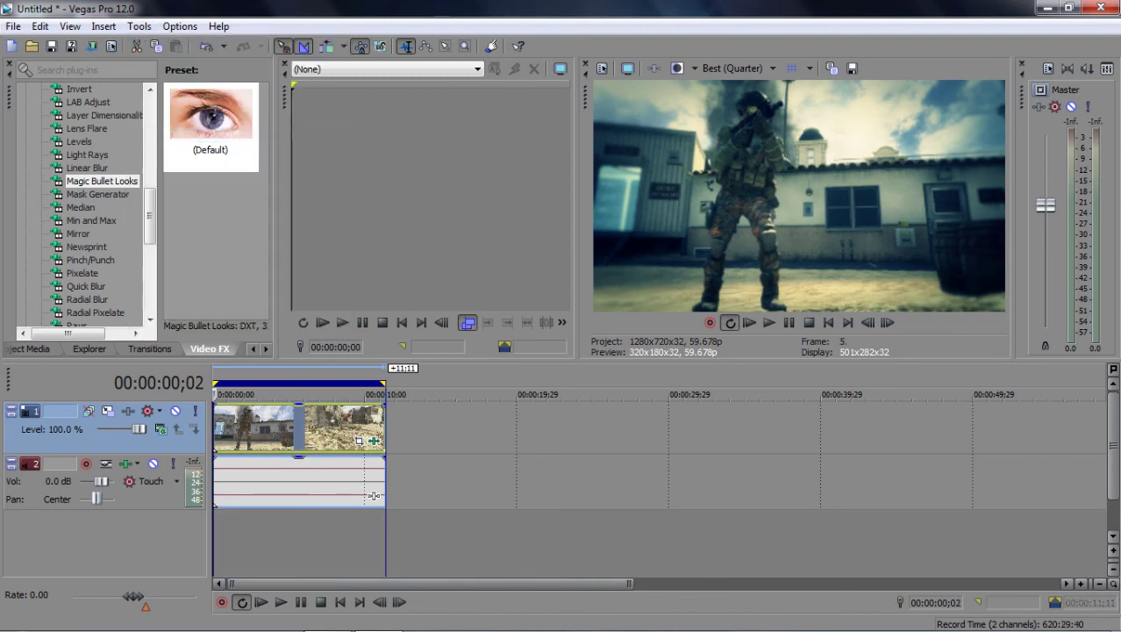
scroll(377, 496, "up", 4)
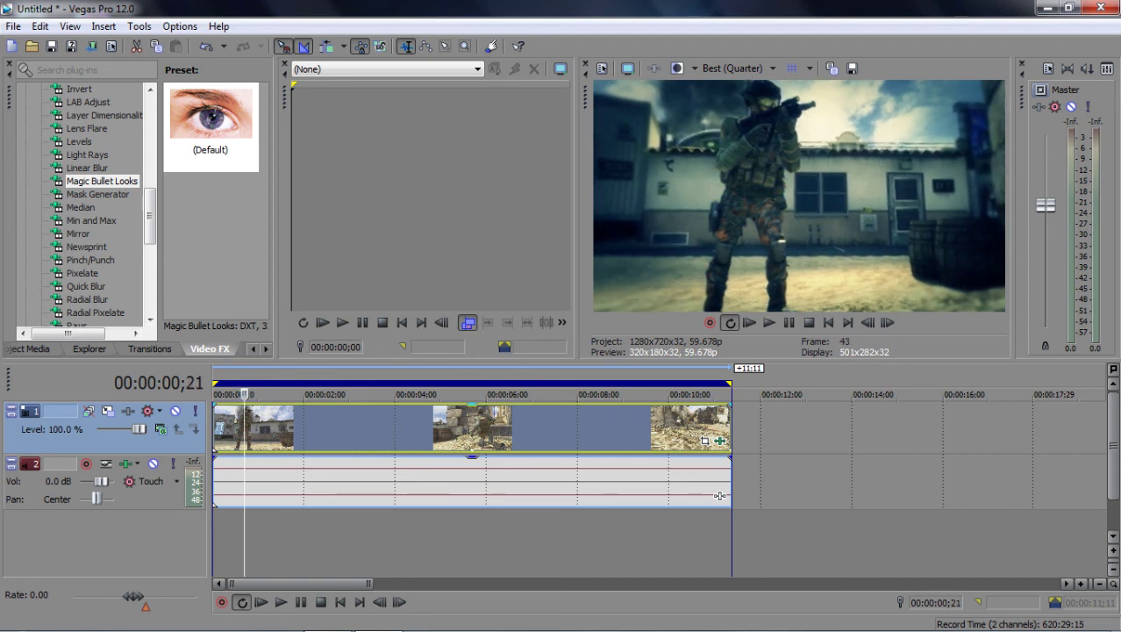
scroll(561, 474, "up", 1)
key("Down")
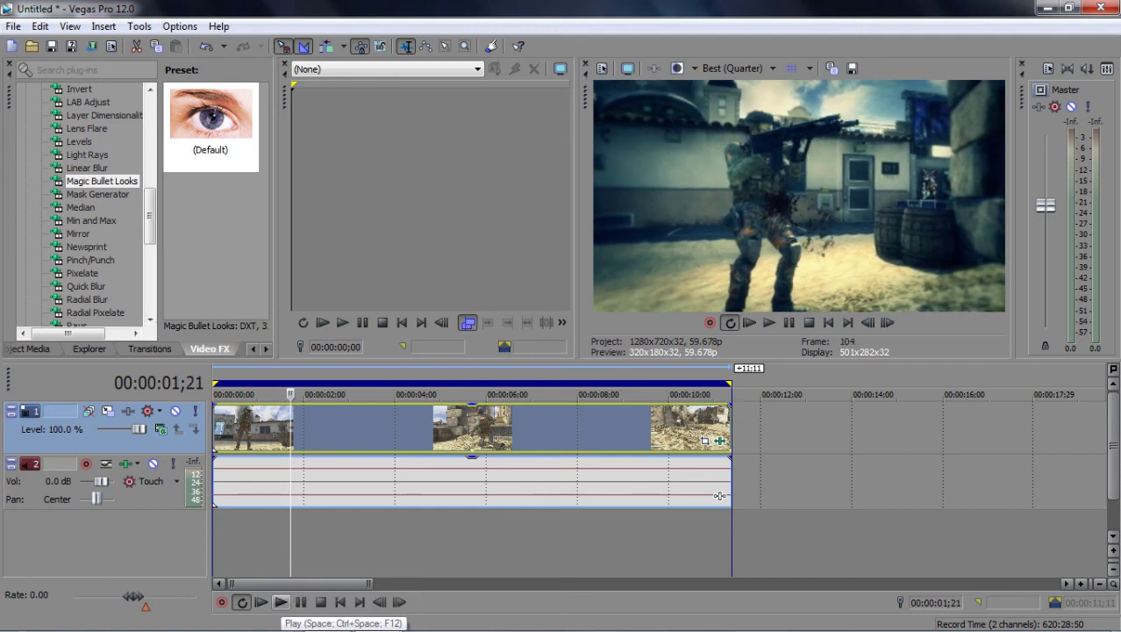
Play back the RAM-previewed part of the clip and raise the audio track's volume to 12.0 dB
left_click(281, 602)
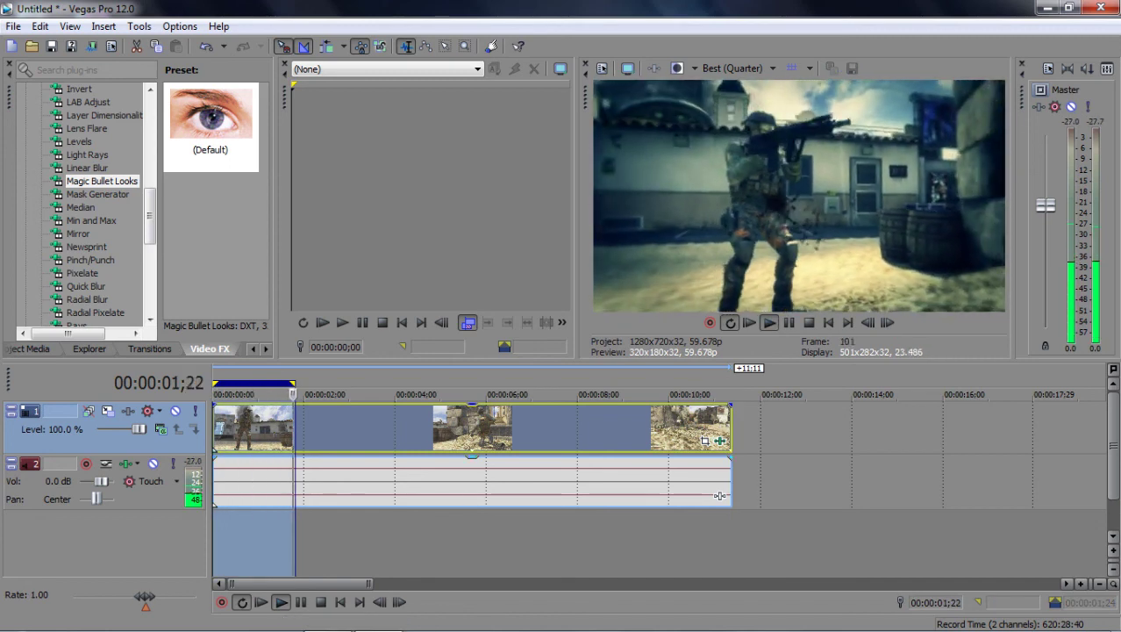
left_click_drag(101, 482, 114, 482)
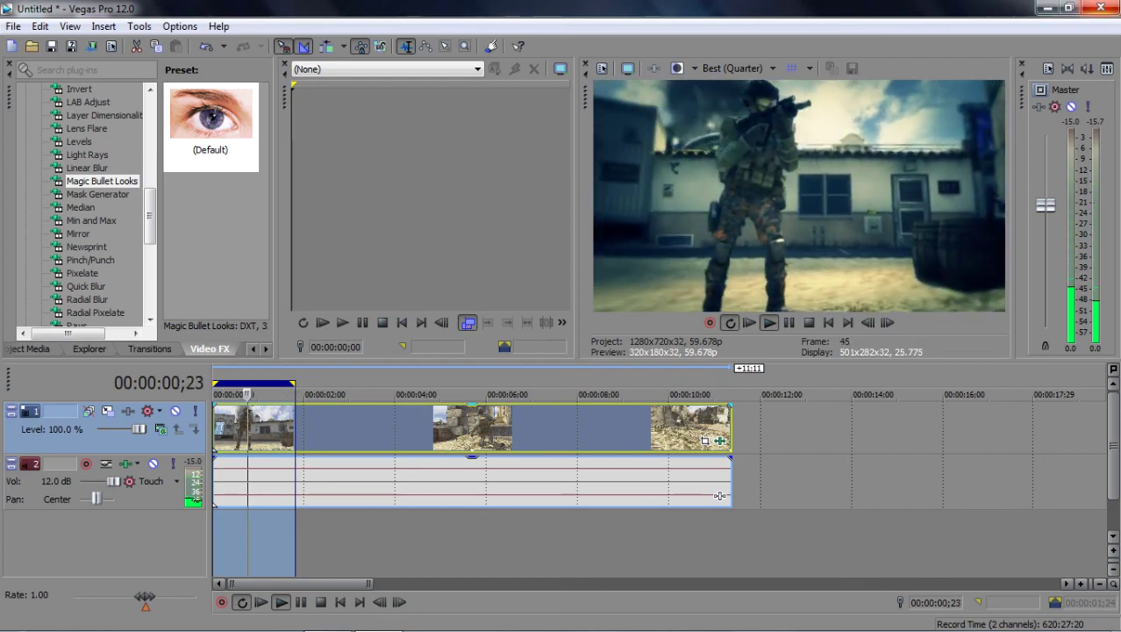
Close Vegas Pro and delete the Magic Bullet Suite archive and the Soldier Death #1.mp4.sfk file from the desktop
key("alt+F4")
left_click_drag(633, 455, 466, 300)
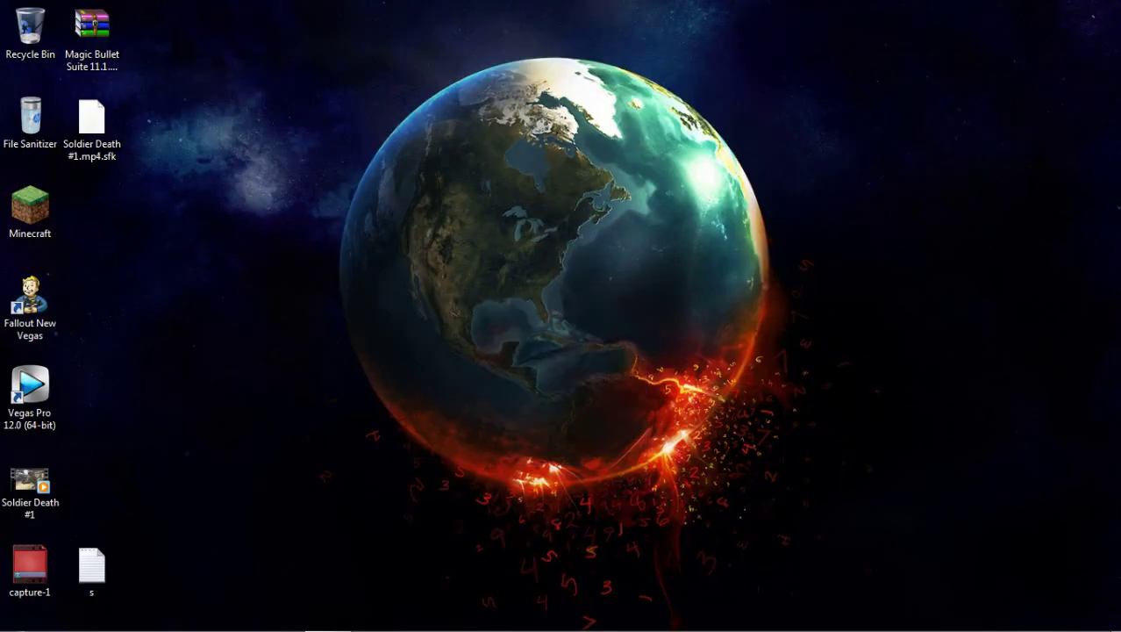
left_click_drag(145, 9, 68, 156)
right_click(88, 135)
left_click(132, 369)
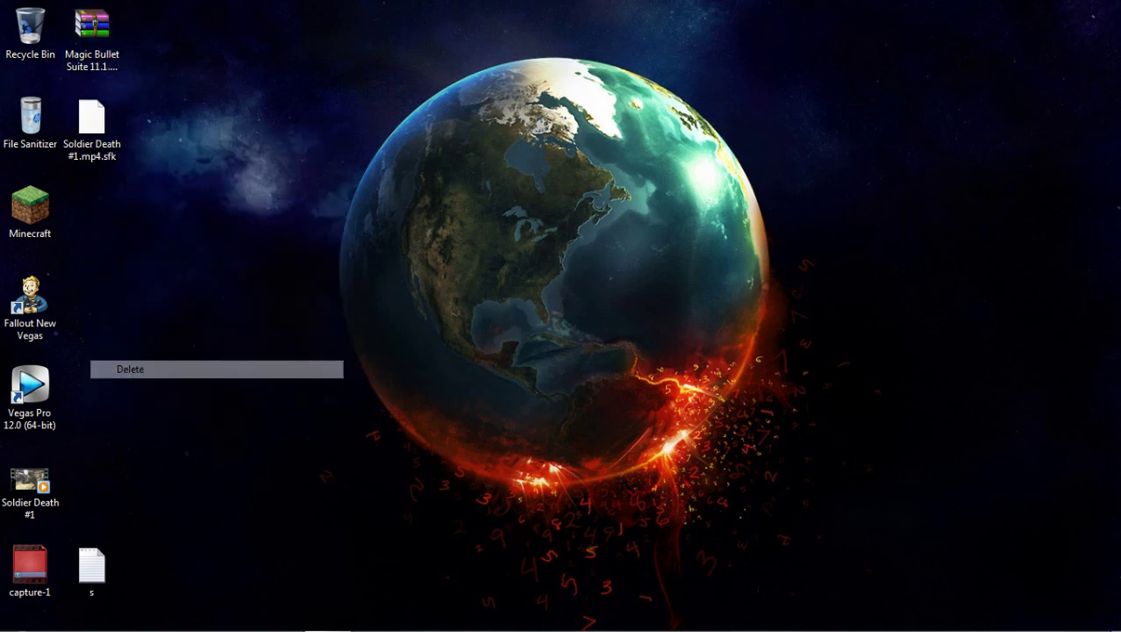
left_click(639, 334)
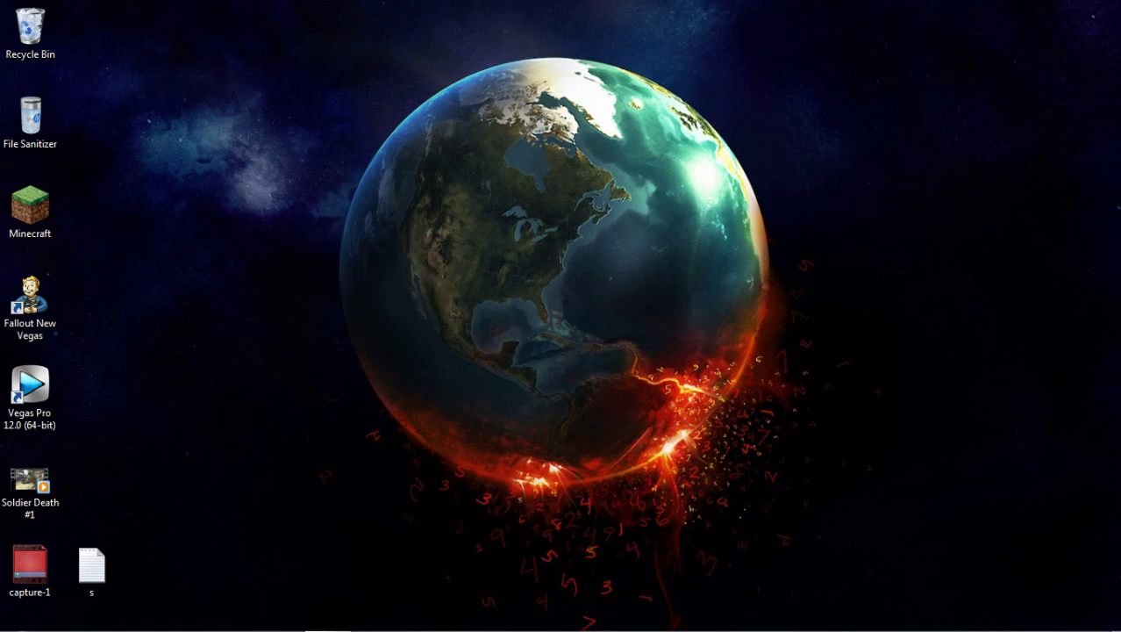